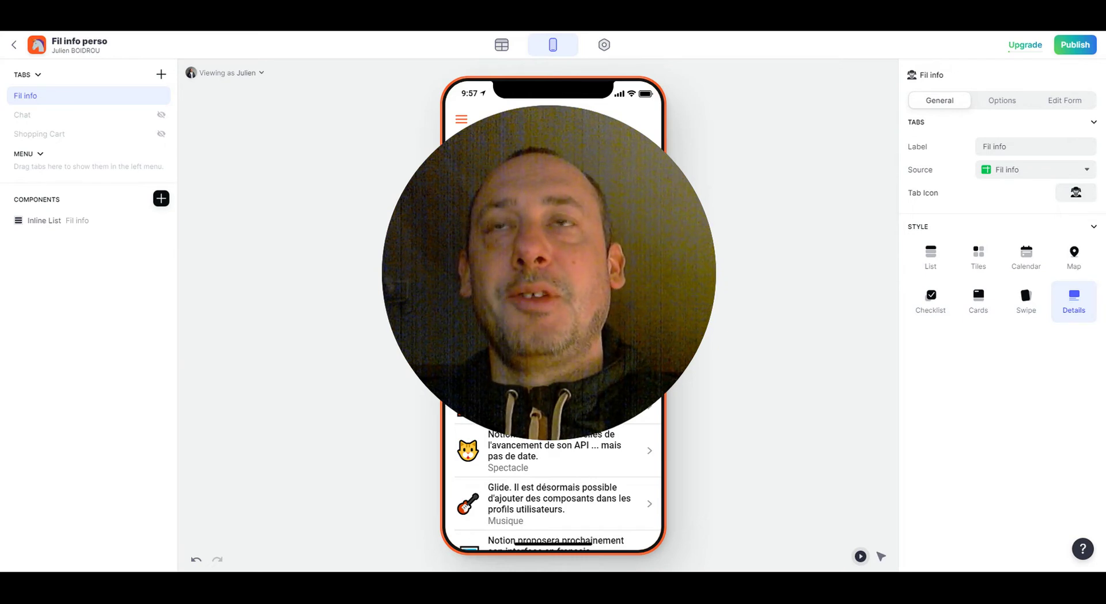
pyautogui.moveTo(674, 256)
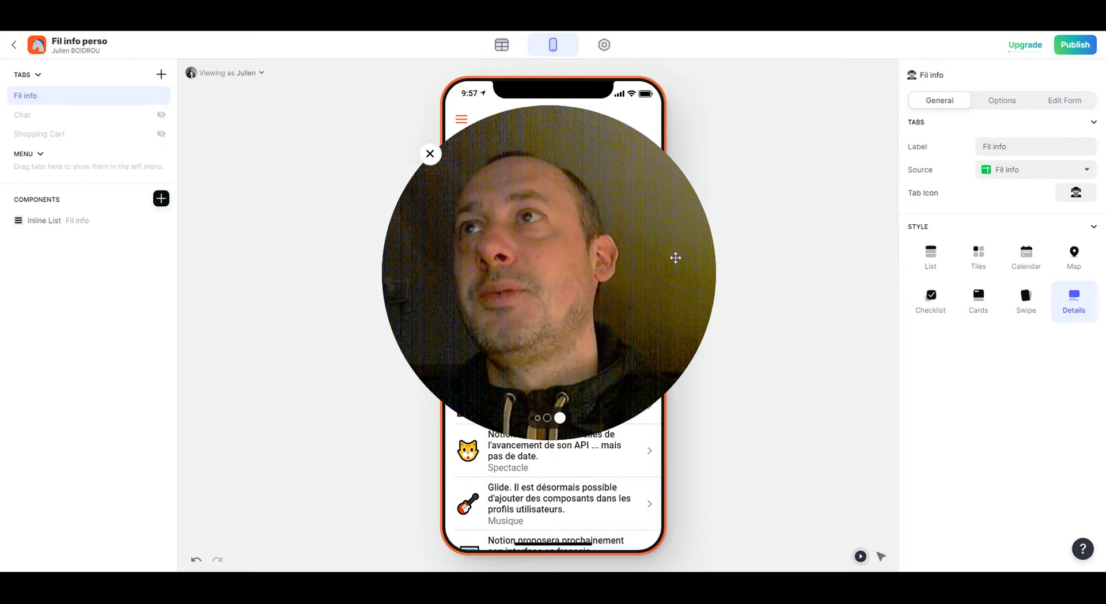
pyautogui.click(536, 417)
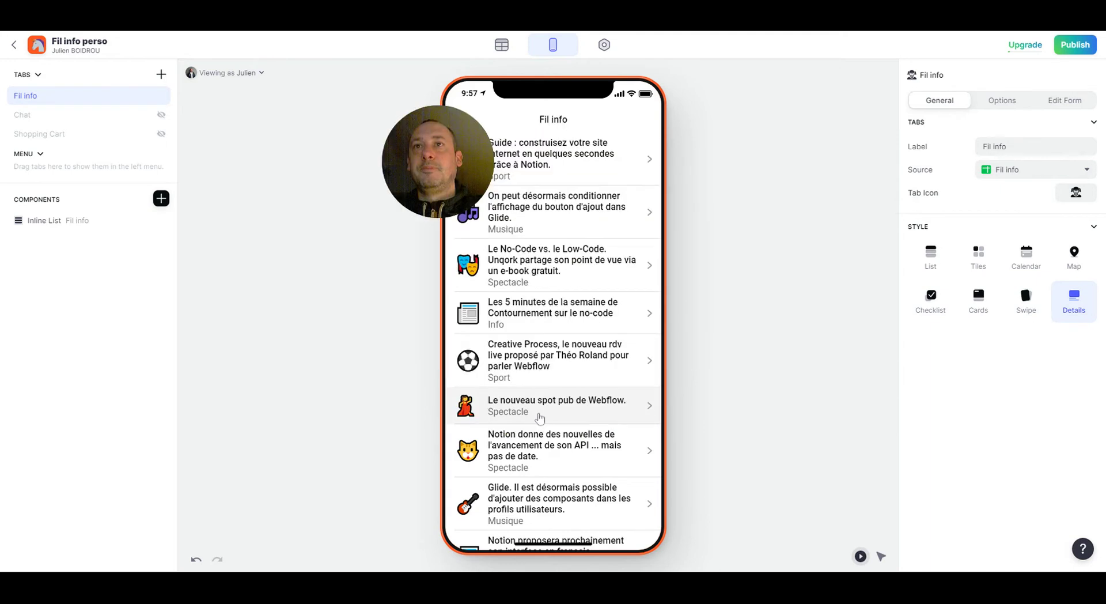
pyautogui.moveTo(415, 194); pyautogui.dragTo(102, 497)
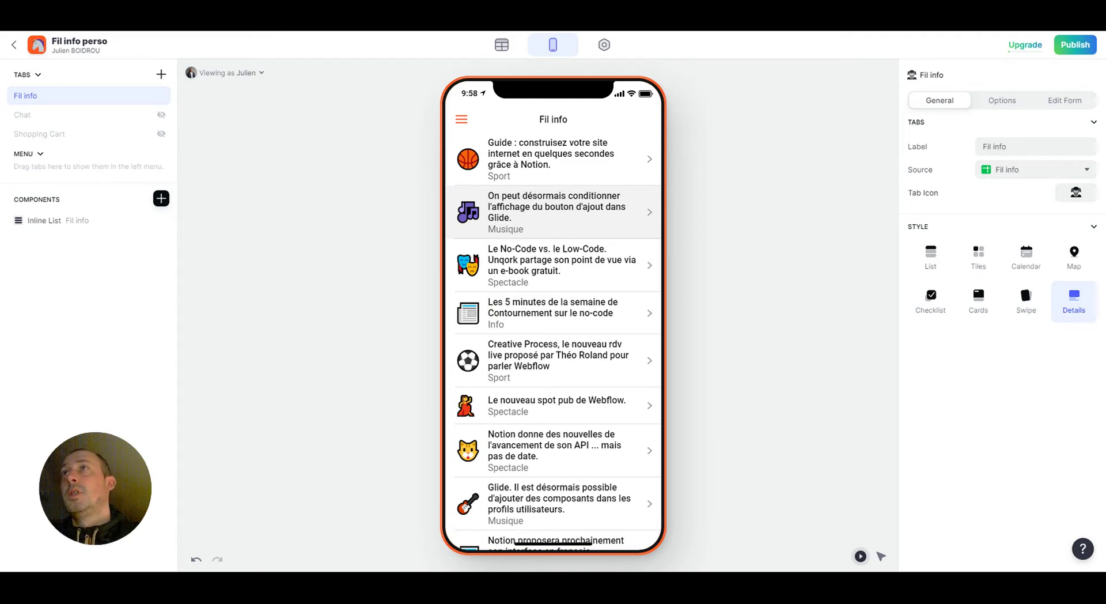
# Examine the app's Privacy sign-in settings and the user profile's source sheet and column mappings.
pyautogui.click(605, 45)
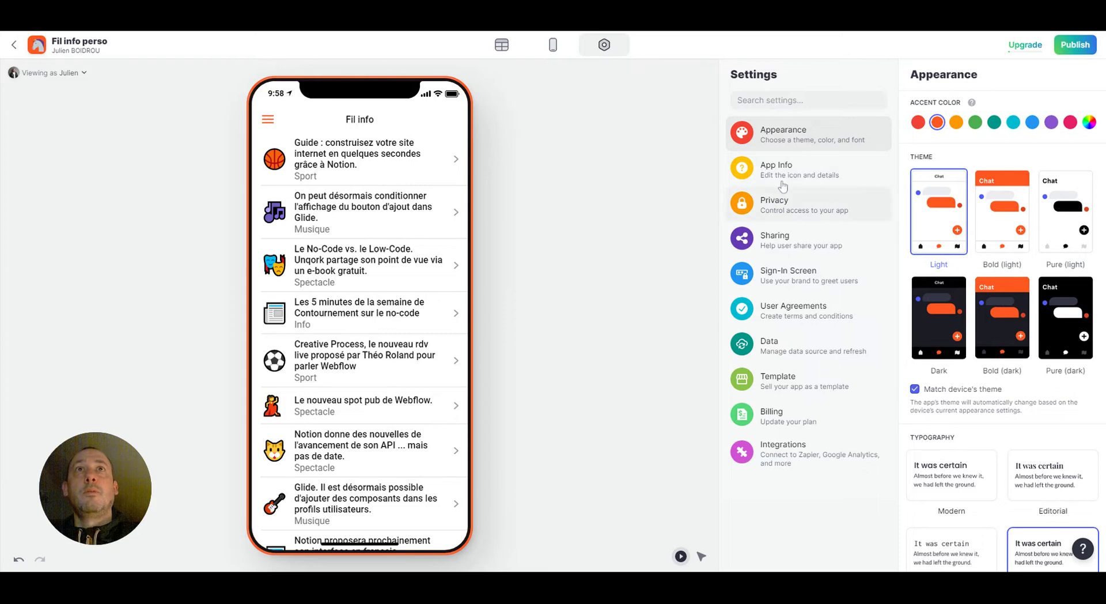
pyautogui.click(787, 205)
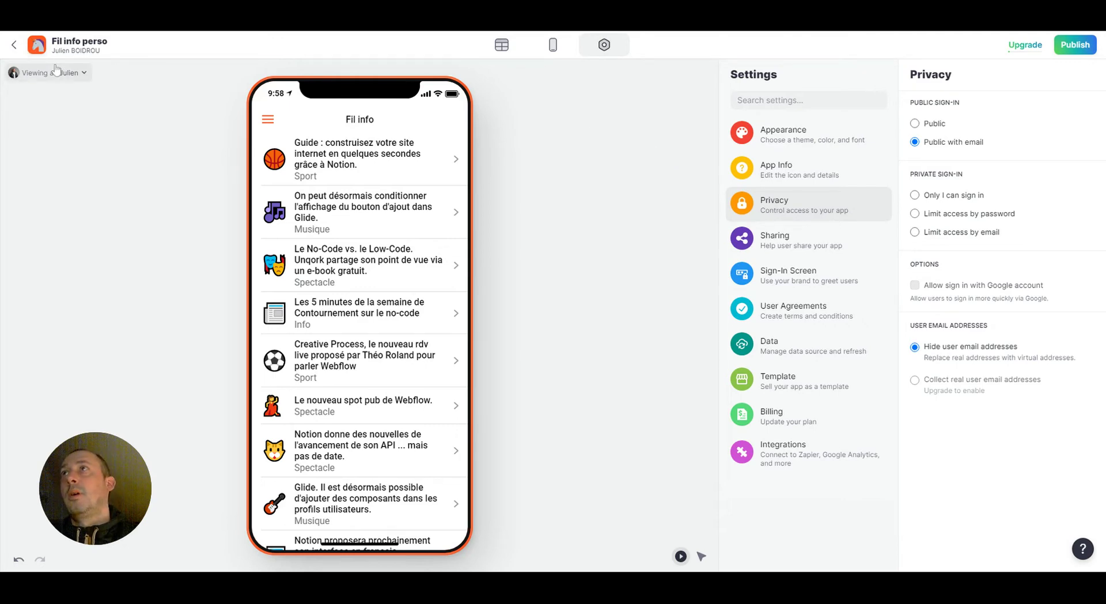
pyautogui.click(502, 46)
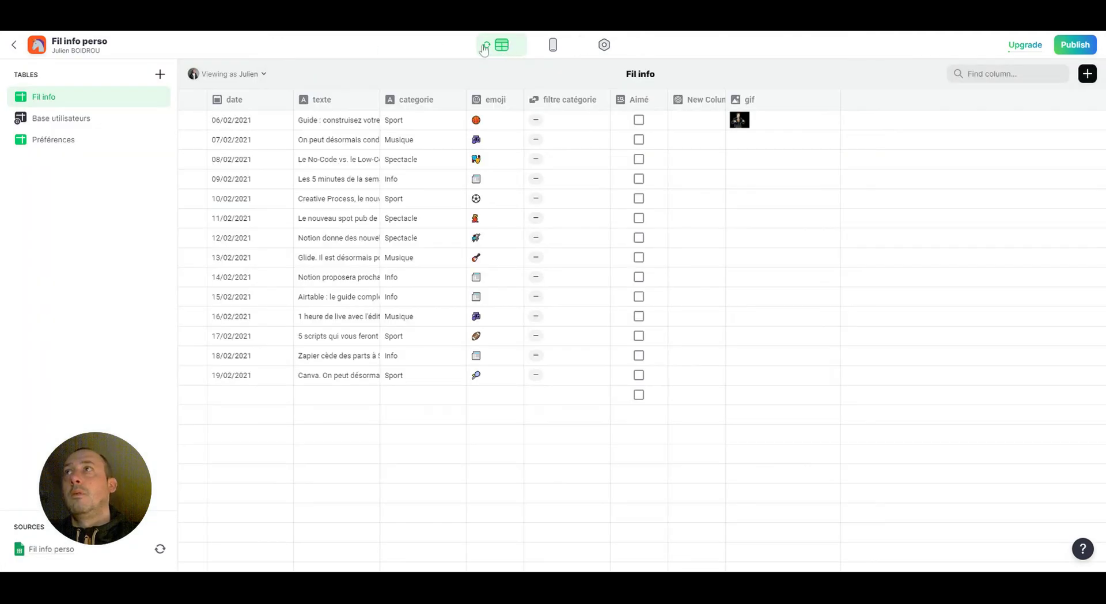
pyautogui.click(553, 45)
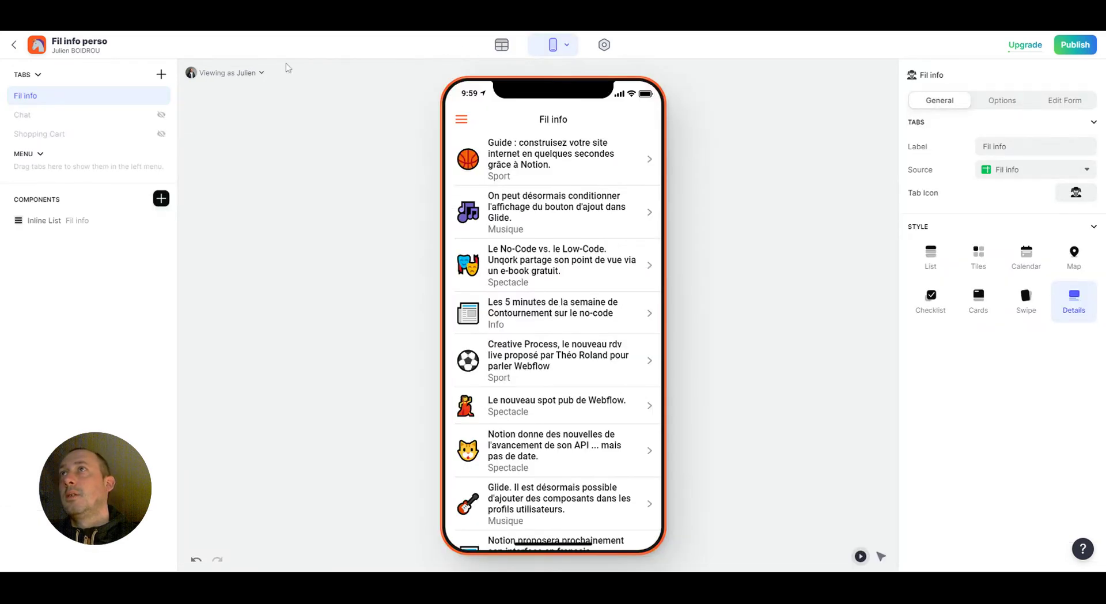
pyautogui.click(463, 121)
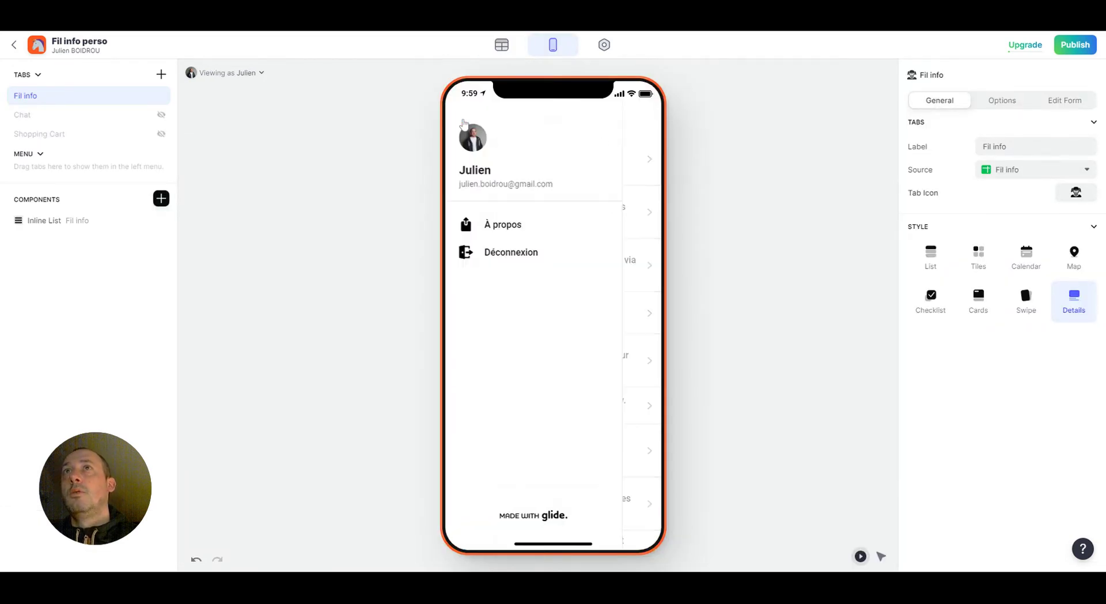
pyautogui.click(476, 142)
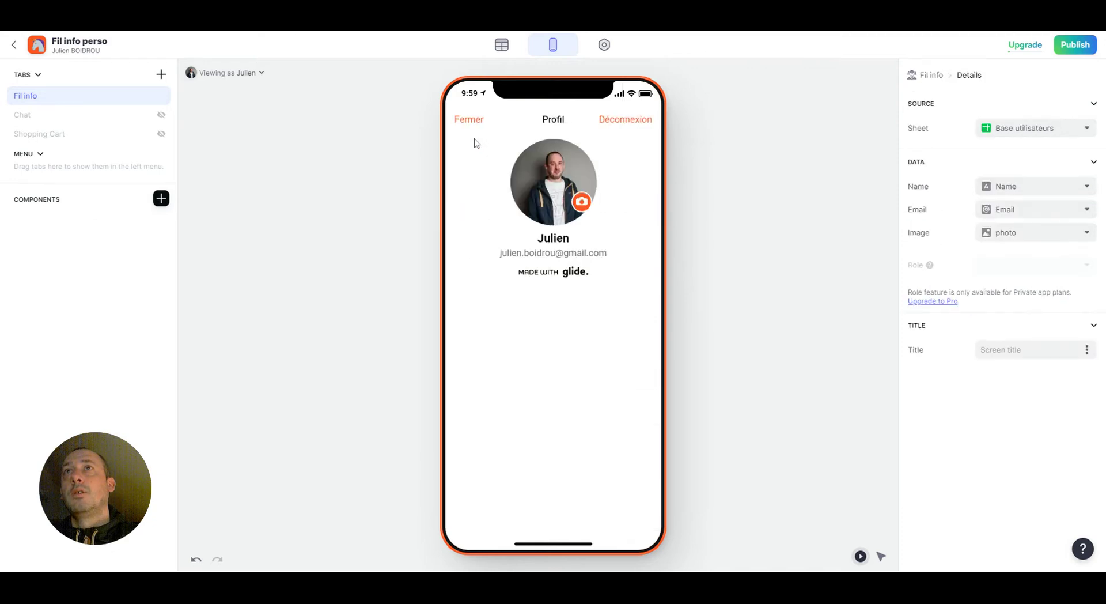
pyautogui.click(1011, 135)
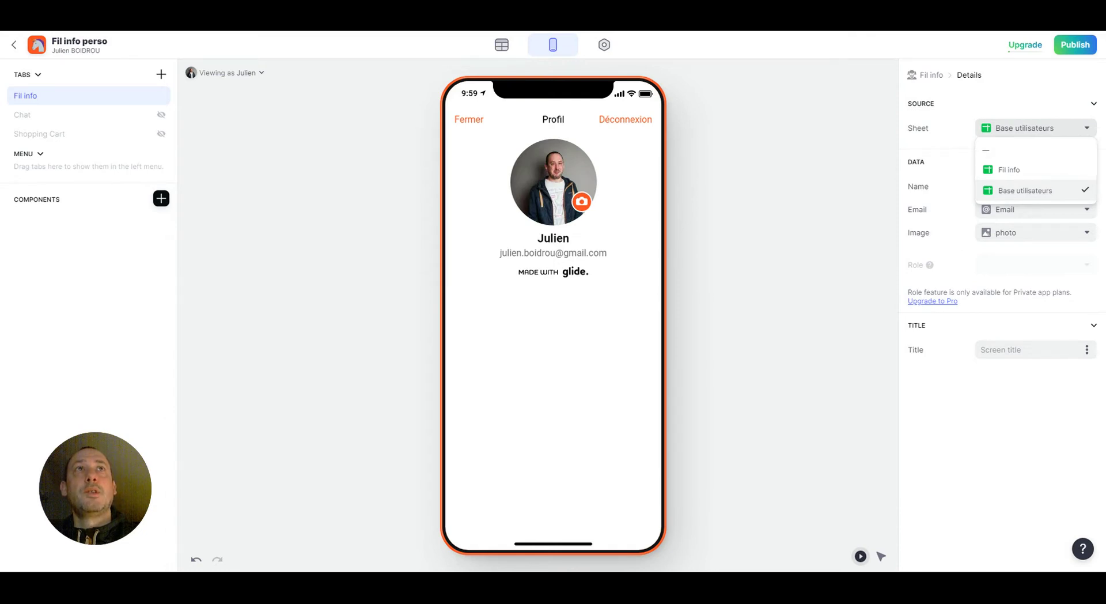
pyautogui.click(1006, 191)
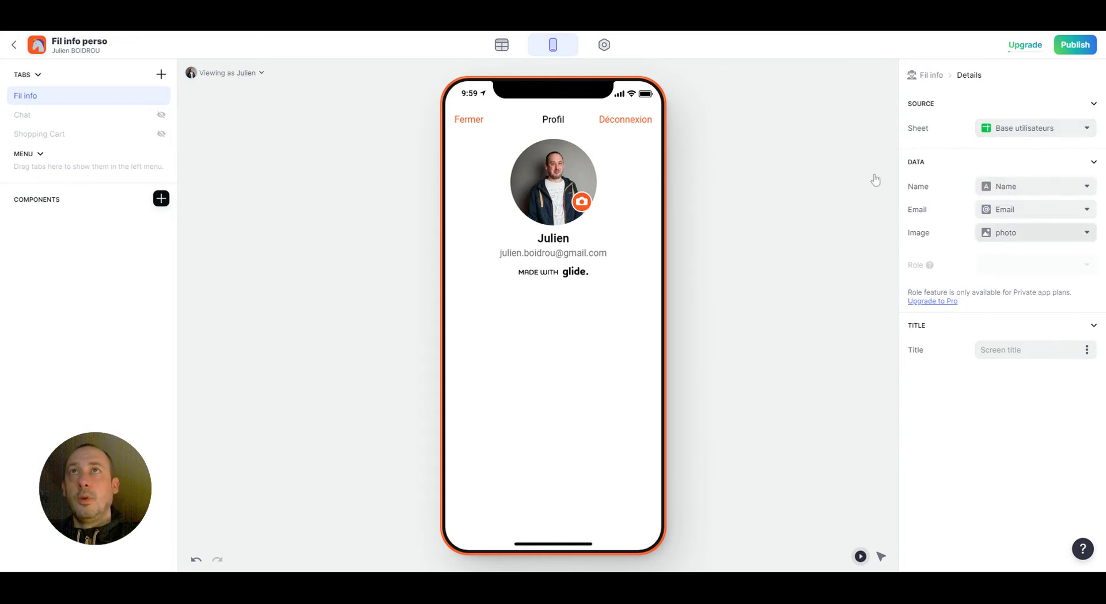
pyautogui.click(477, 121)
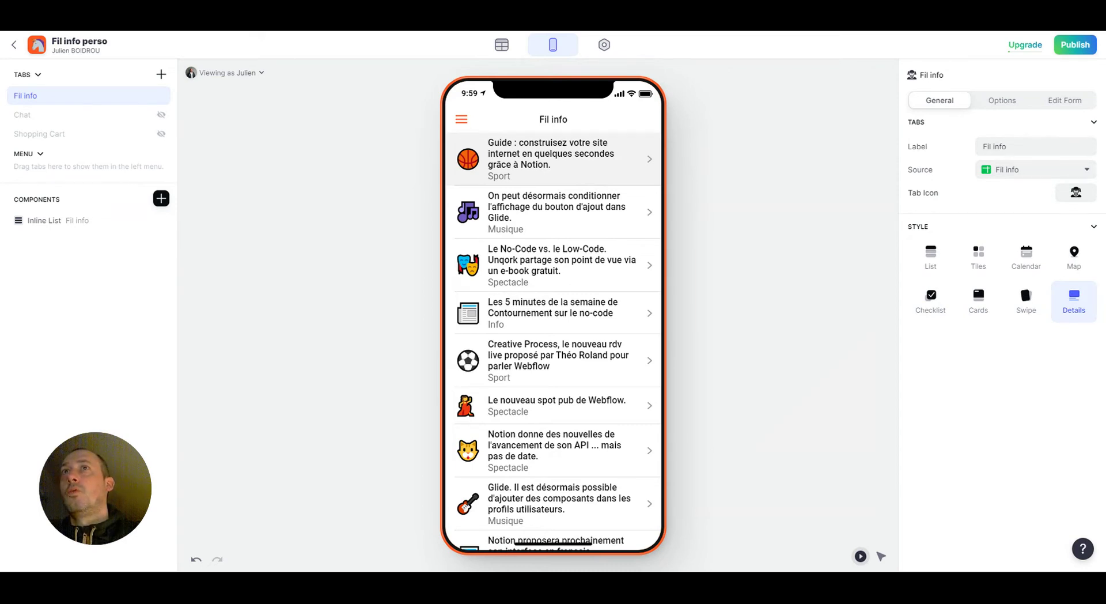
# Add an "Info" row to the Catégorie column of the Préférences table.
pyautogui.click(498, 51)
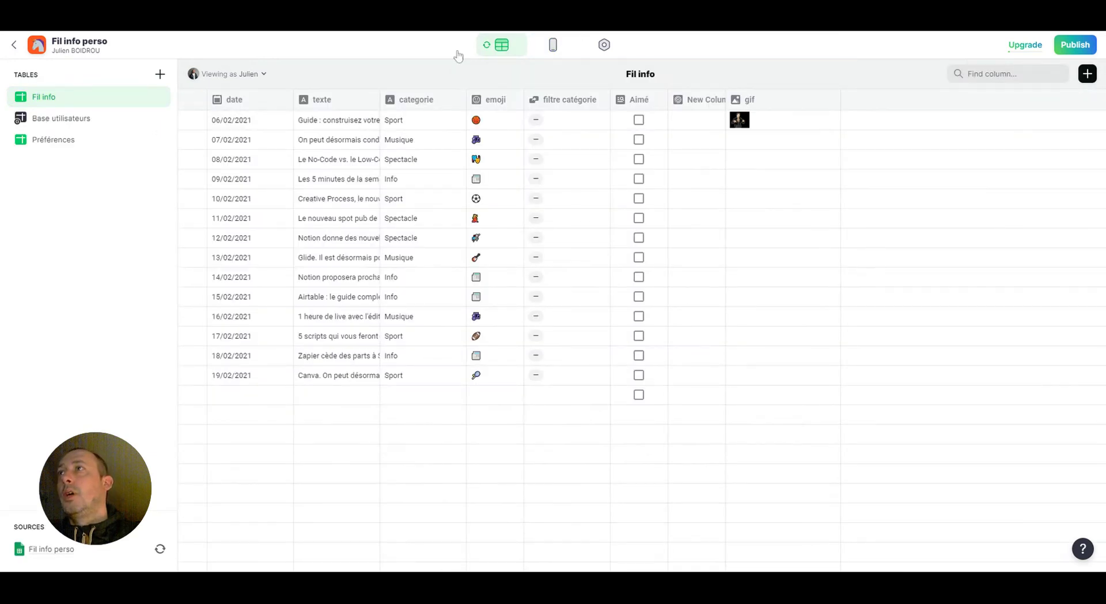
pyautogui.click(60, 144)
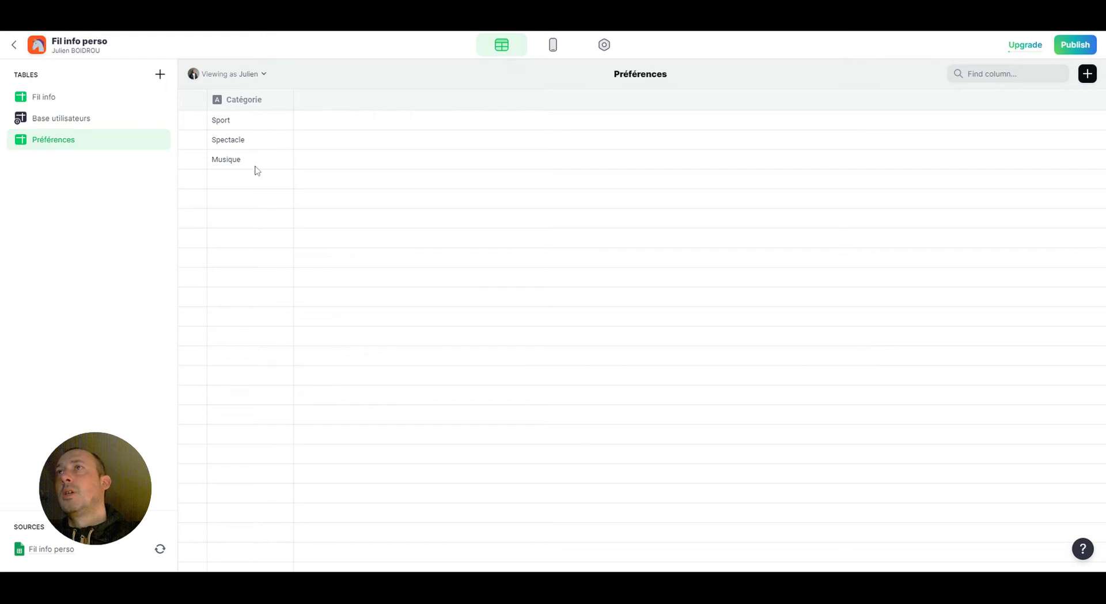
pyautogui.click(240, 186)
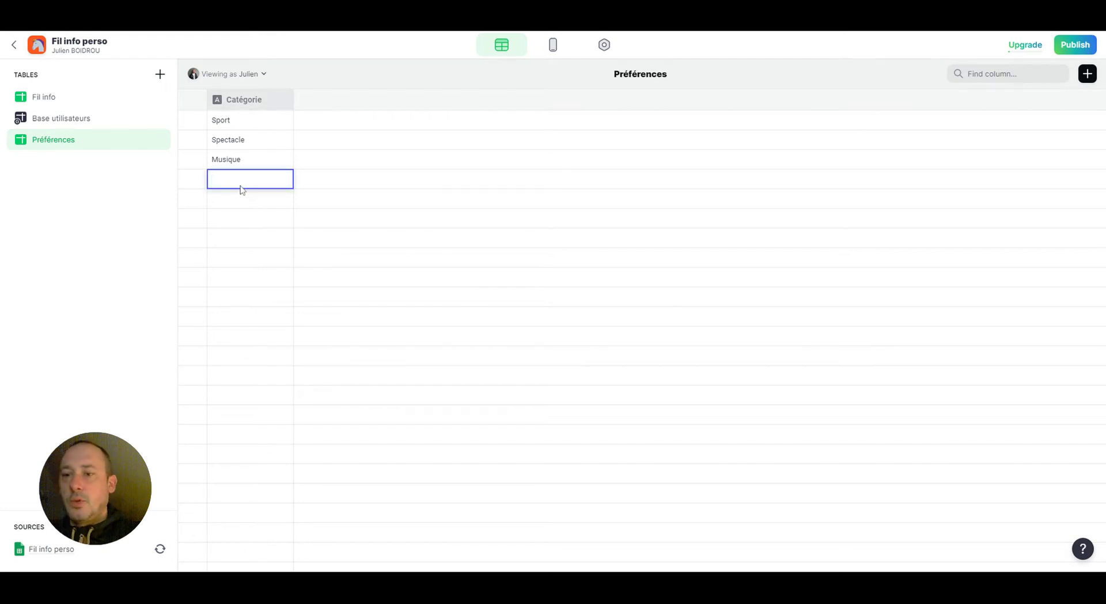
pyautogui.write('Info')
pyautogui.press('Return')
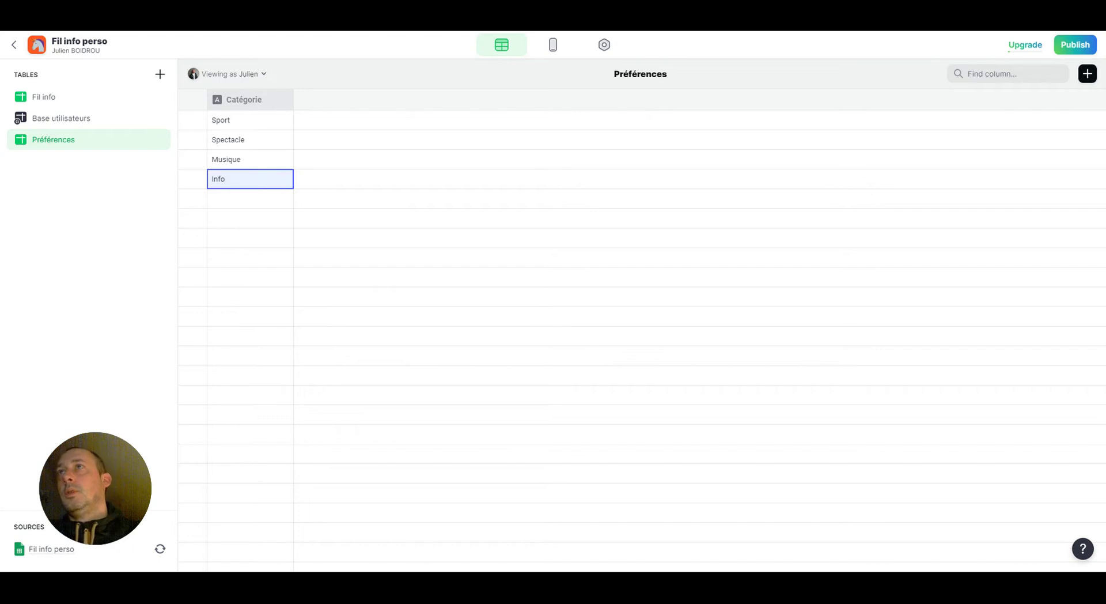
pyautogui.click(320, 247)
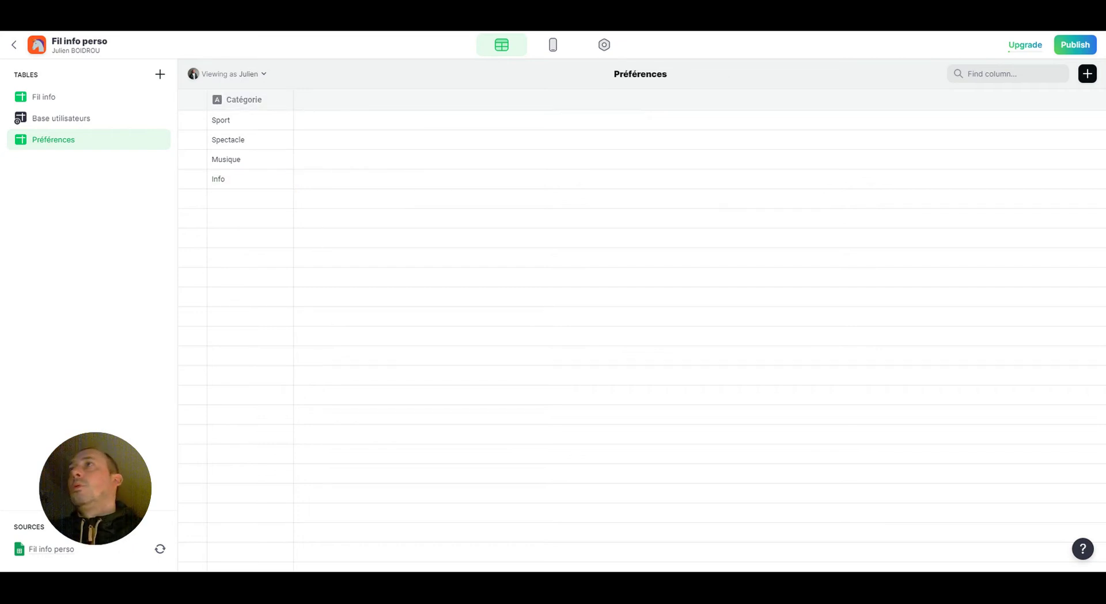
pyautogui.click(47, 100)
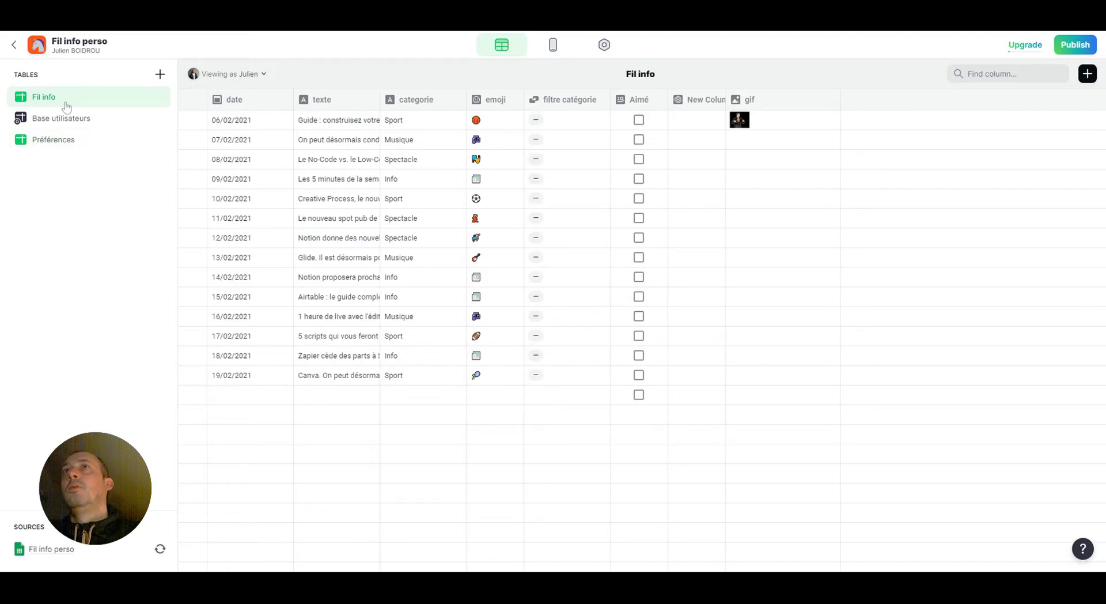
# Insert a Button component on the Fil info screen and place it above the inline list.
pyautogui.click(551, 45)
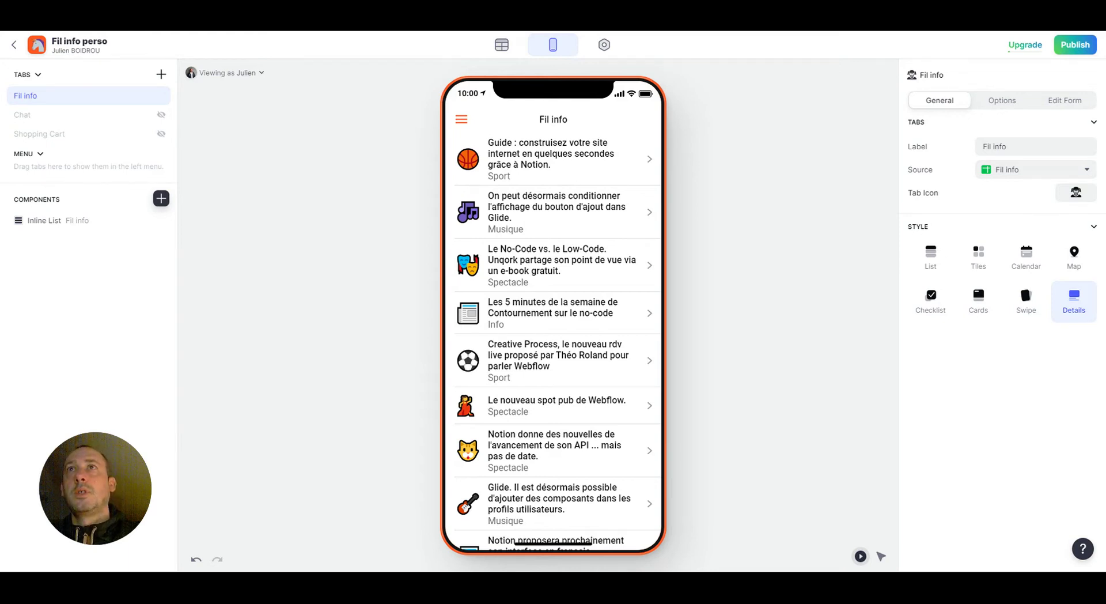
pyautogui.click(1084, 553)
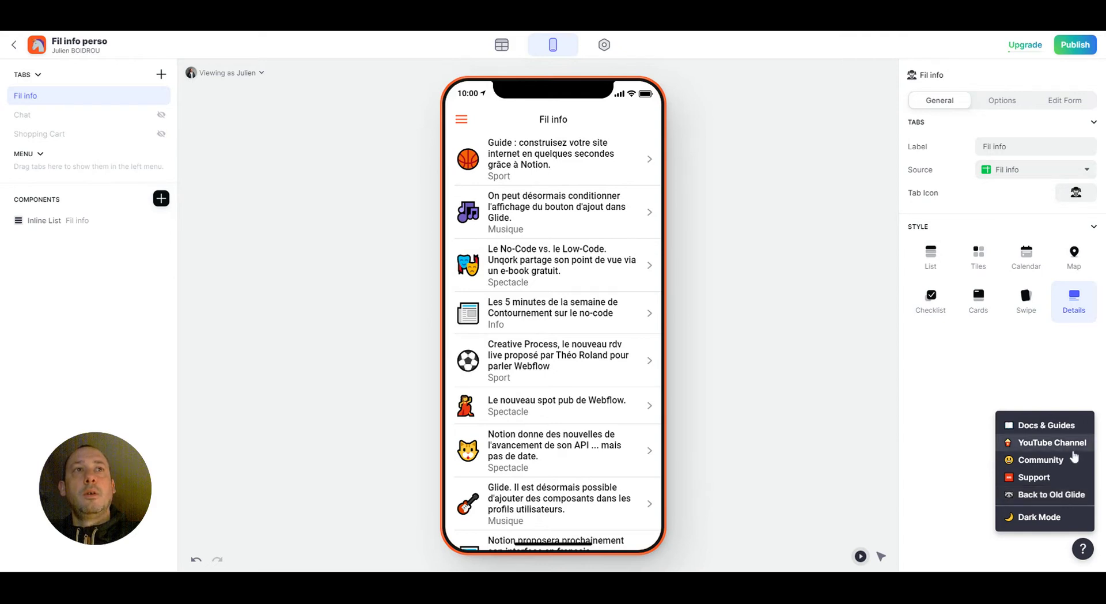
pyautogui.click(321, 238)
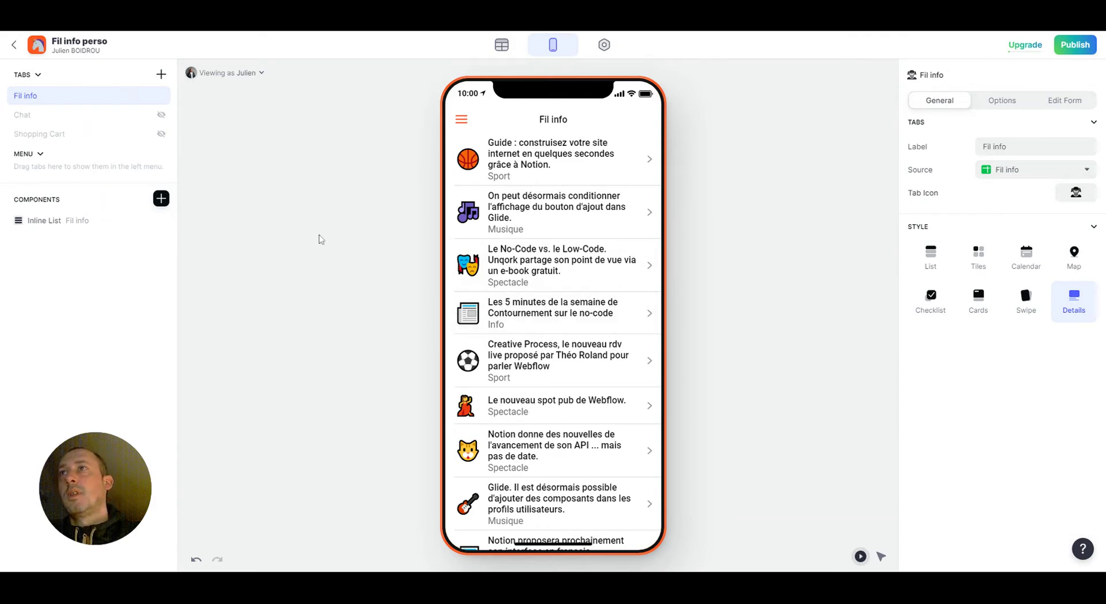
pyautogui.click(161, 200)
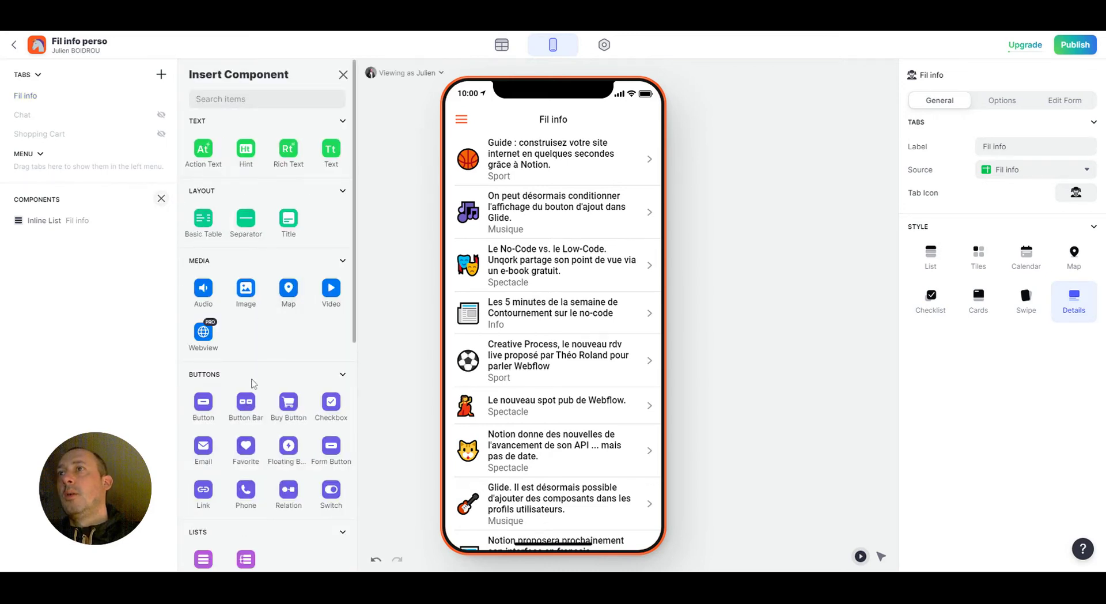
pyautogui.click(204, 404)
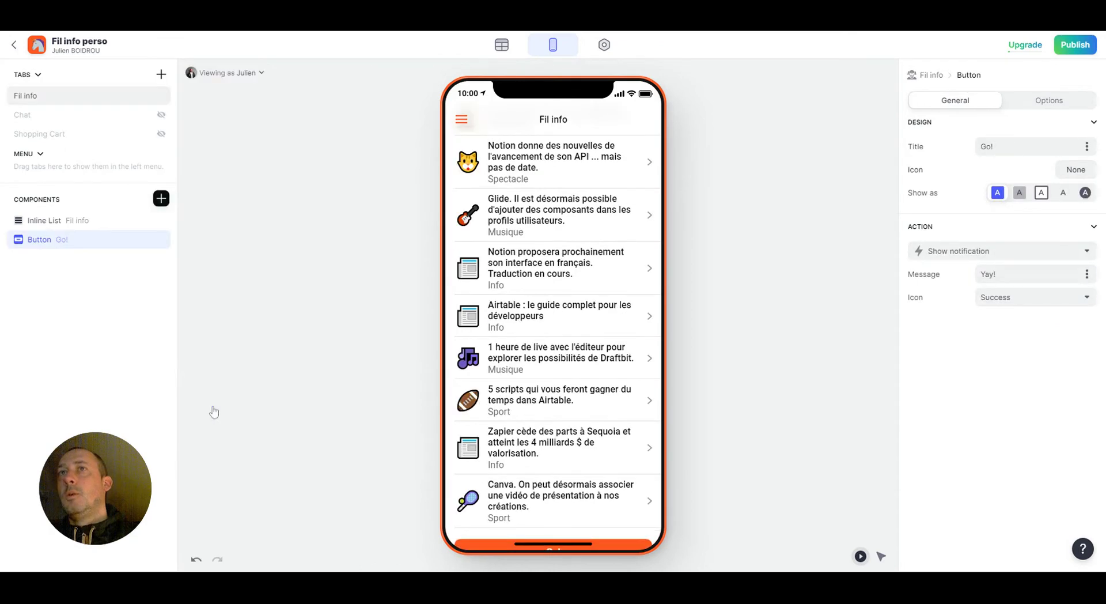
pyautogui.click(78, 241)
pyautogui.moveTo(77, 241); pyautogui.dragTo(111, 219)
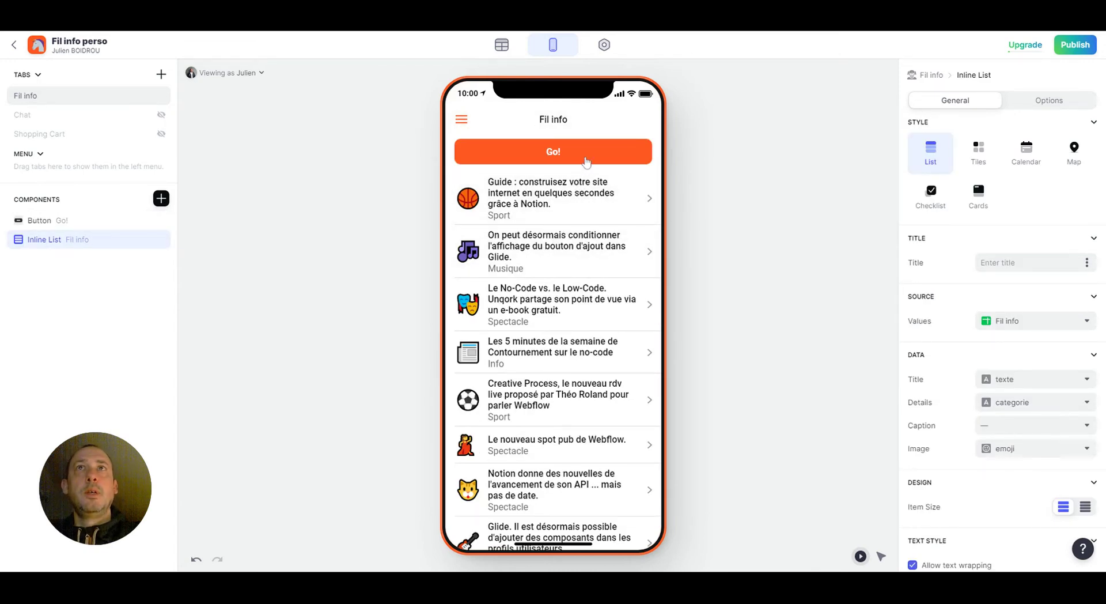
pyautogui.doubleClick(73, 239)
pyautogui.scroll(5, 535, 300)
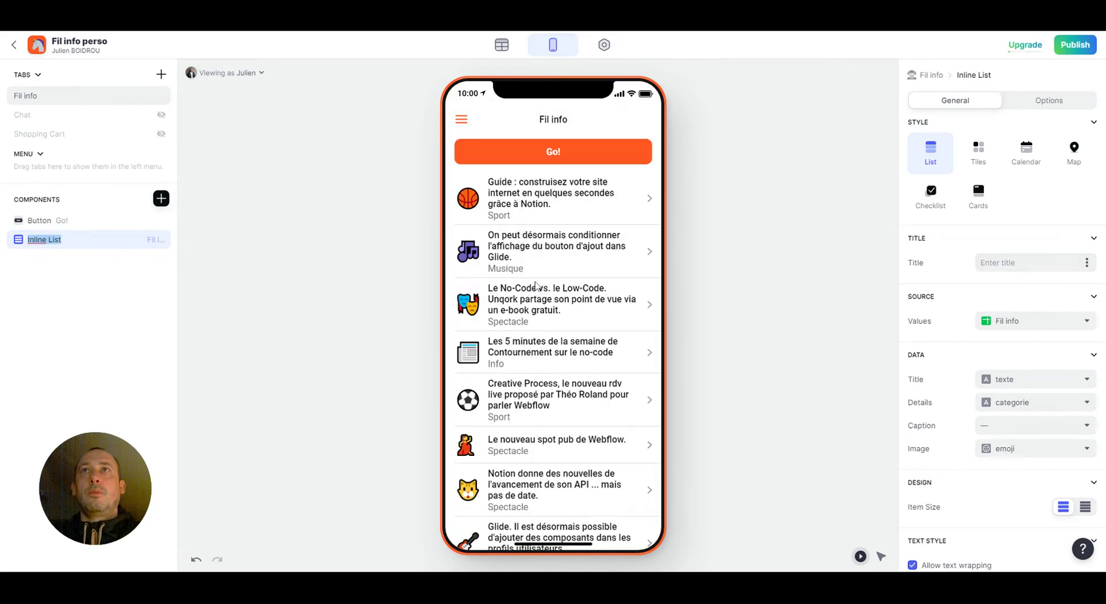
pyautogui.click(1024, 263)
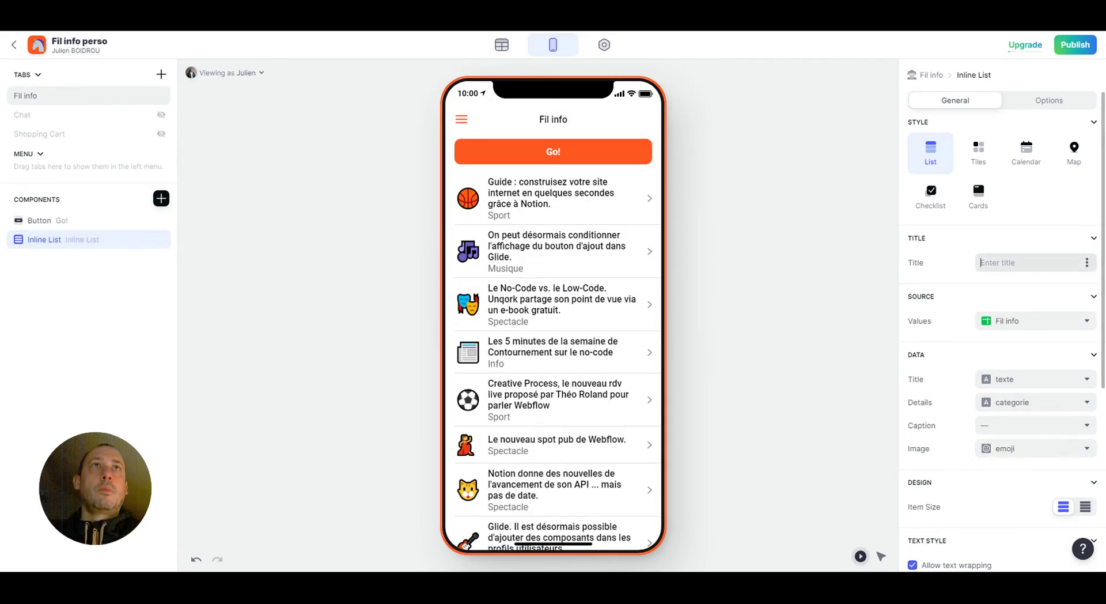
# Set the button's title to "Personnaliser le fil info".
pyautogui.click(68, 223)
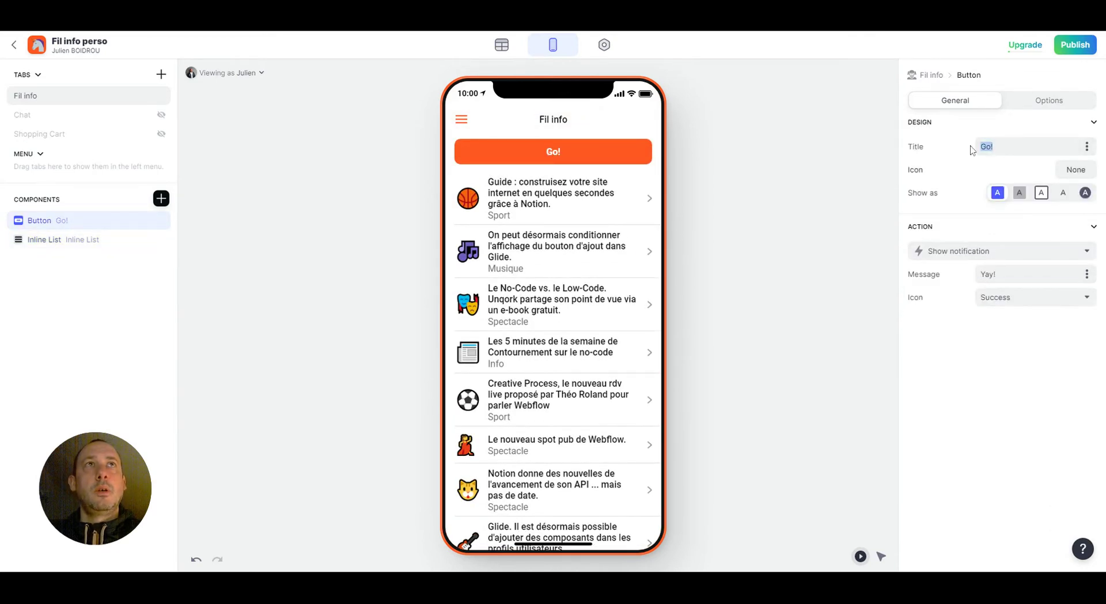
pyautogui.write('Personnaliser le')
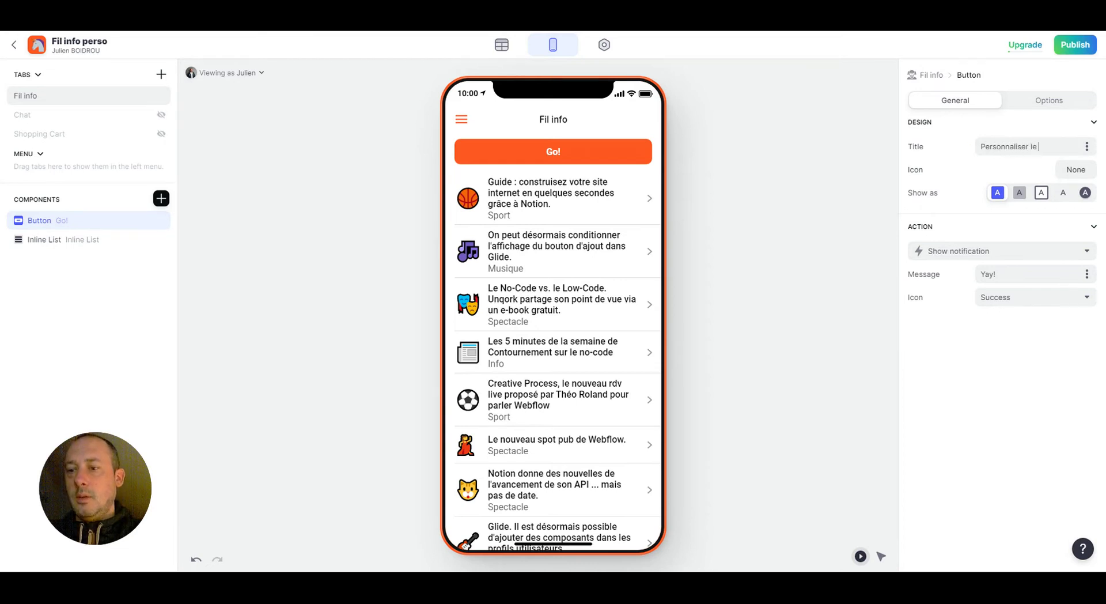
pyautogui.write(' fil info')
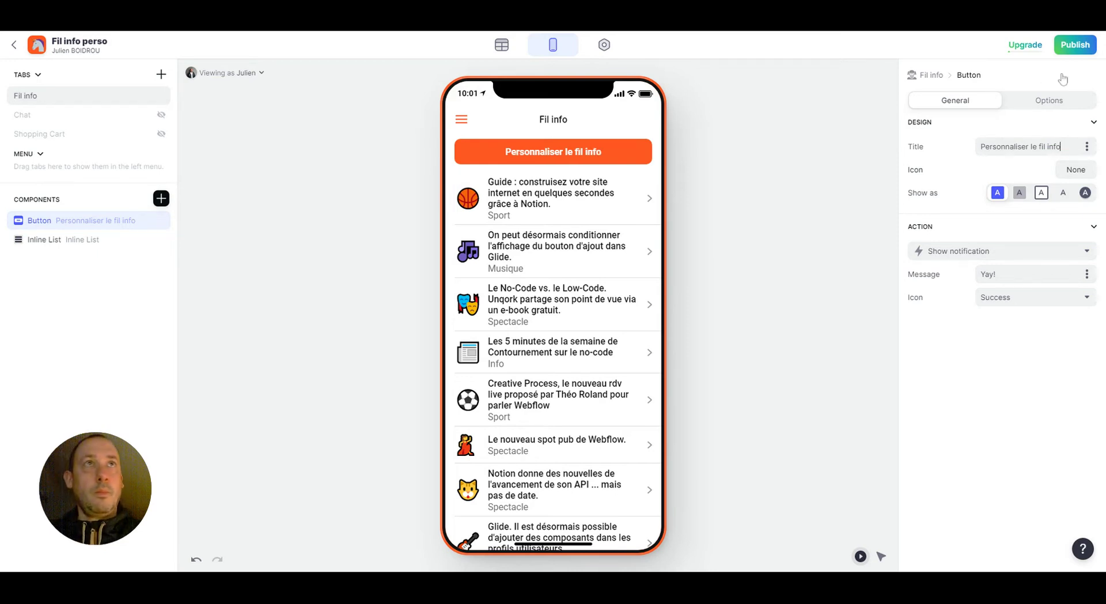
# Set the button's action to Link to screen, using the Préférences table as data and "Préférences" as the screen title.
pyautogui.click(1024, 259)
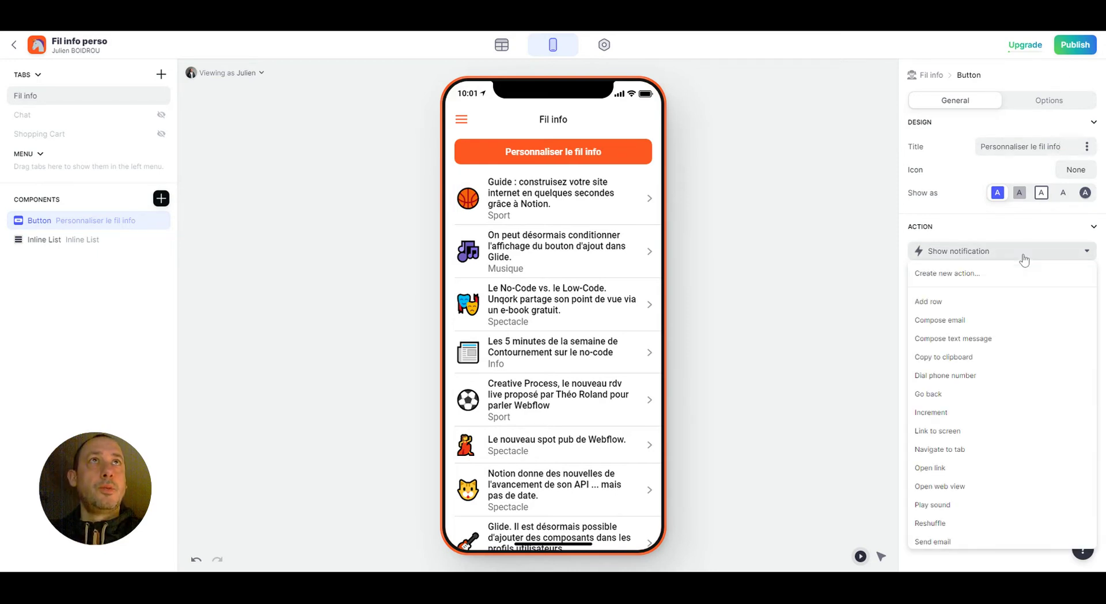
pyautogui.click(1000, 441)
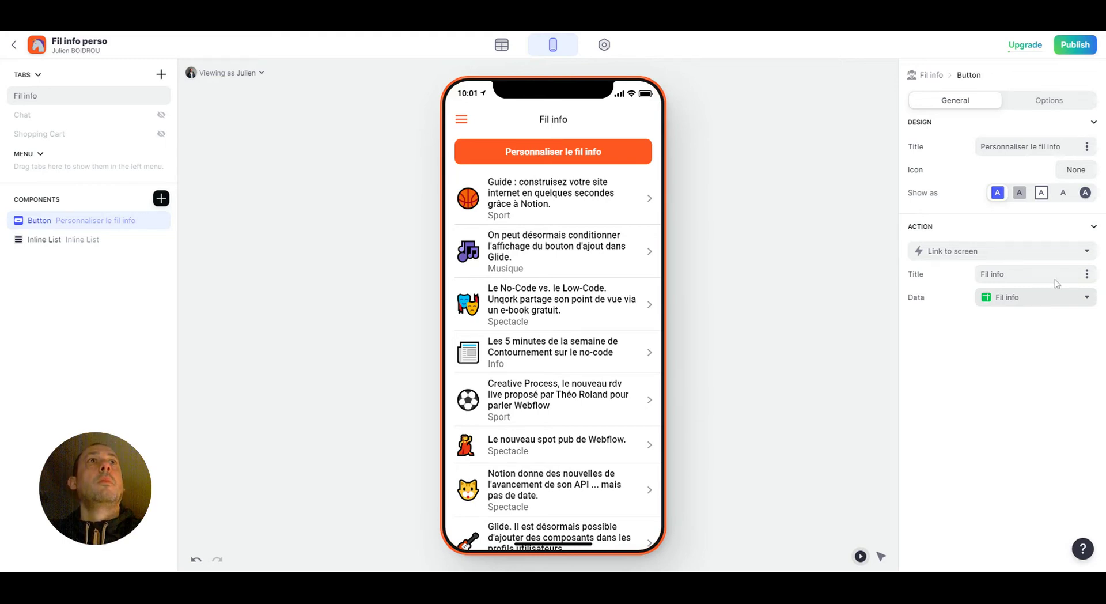
pyautogui.click(1084, 299)
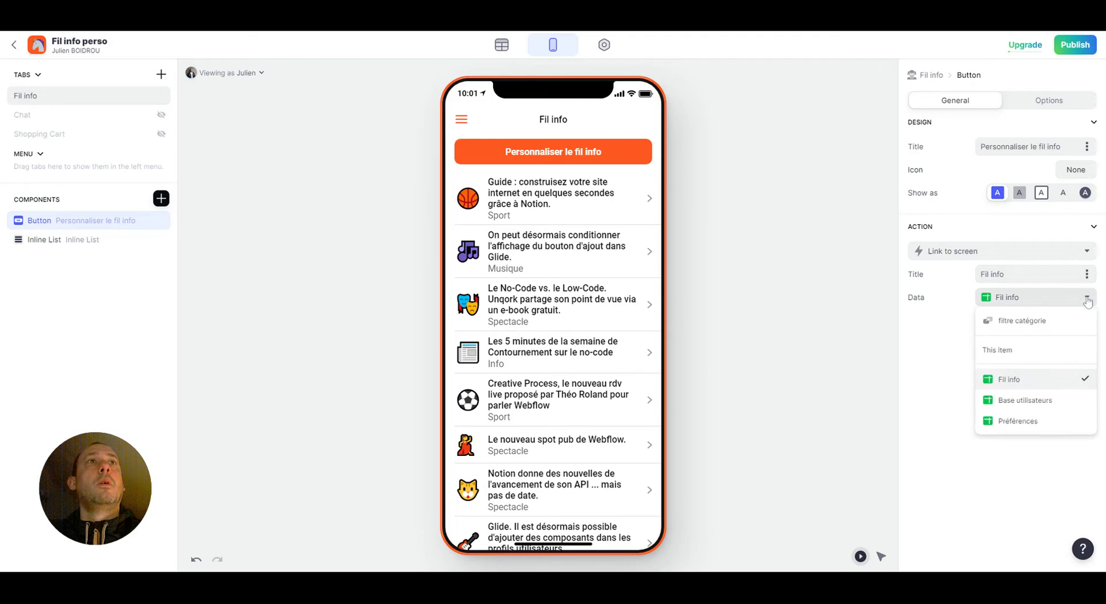
pyautogui.click(1025, 421)
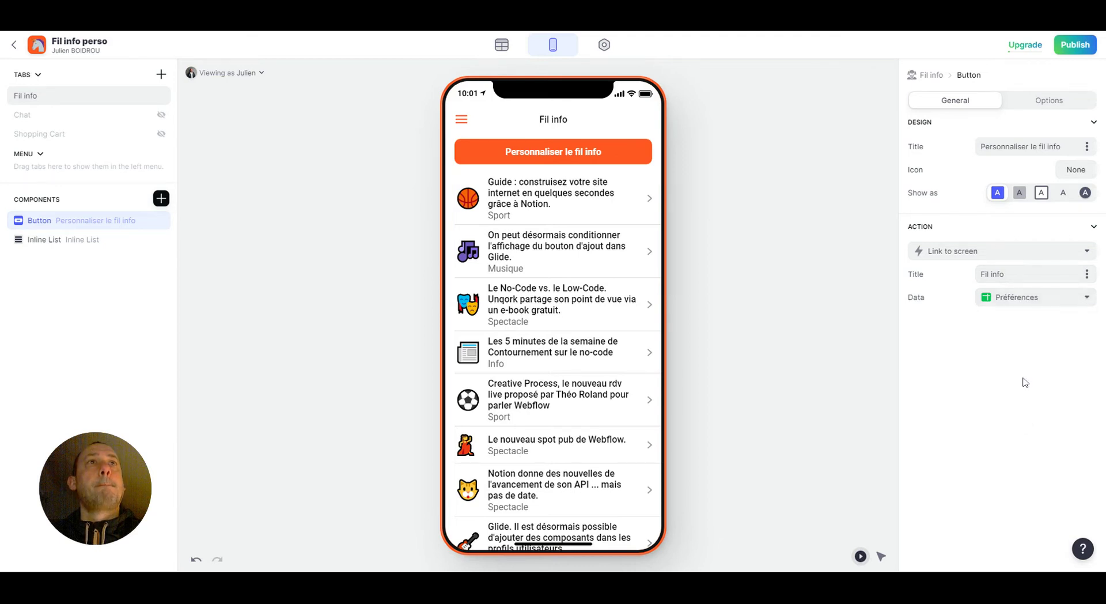
pyautogui.moveTo(1024, 274); pyautogui.dragTo(970, 278)
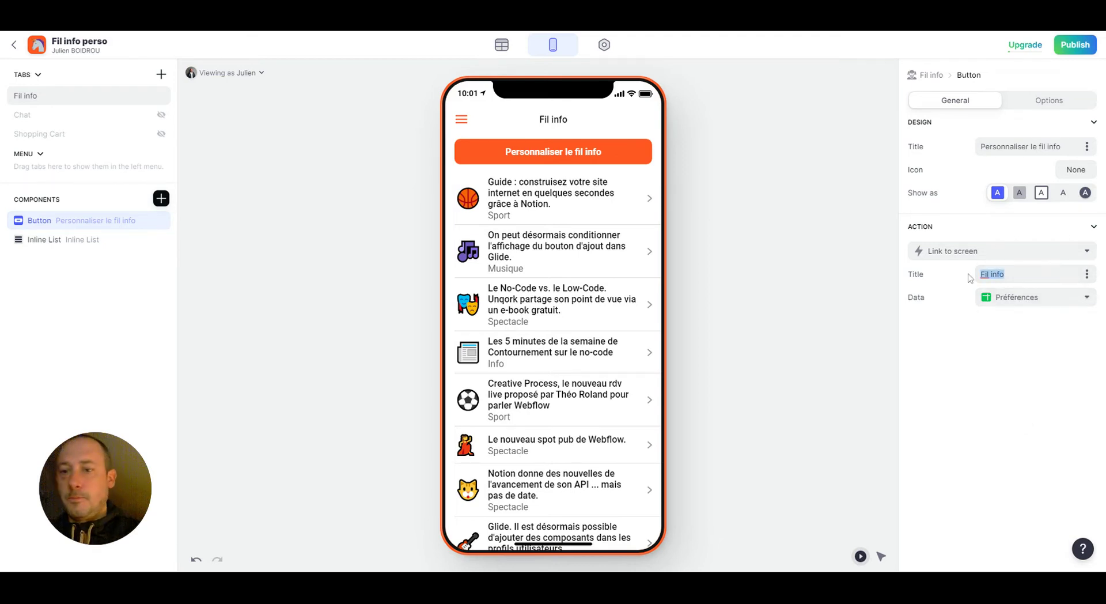
pyautogui.write('Préférences')
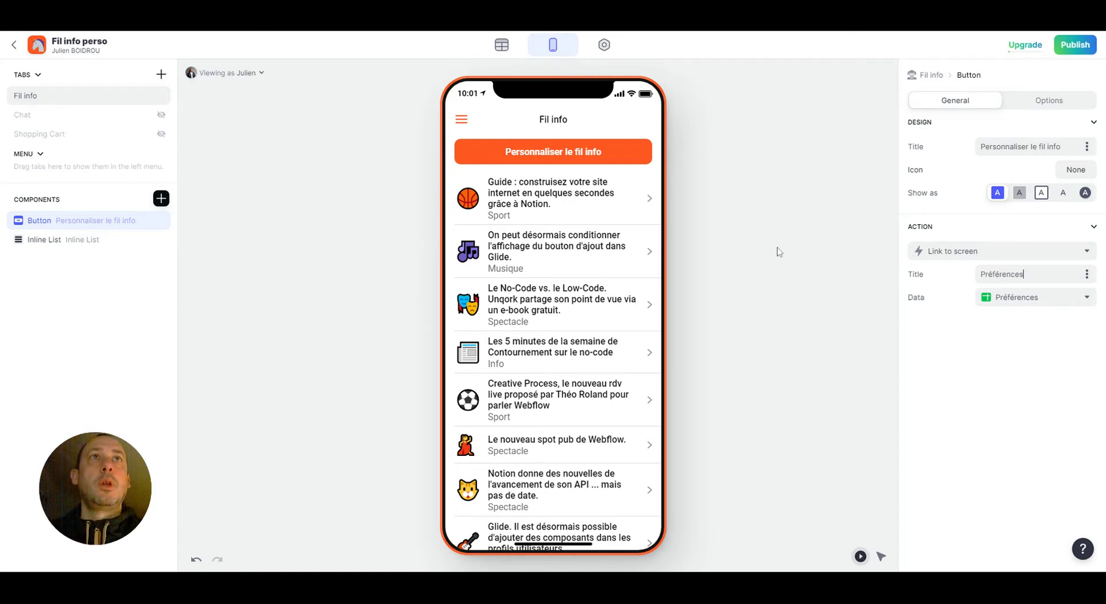
# Set the Préférences screen's style to Tiles and add a Favorite button overlay to its inline list.
pyautogui.click(535, 153)
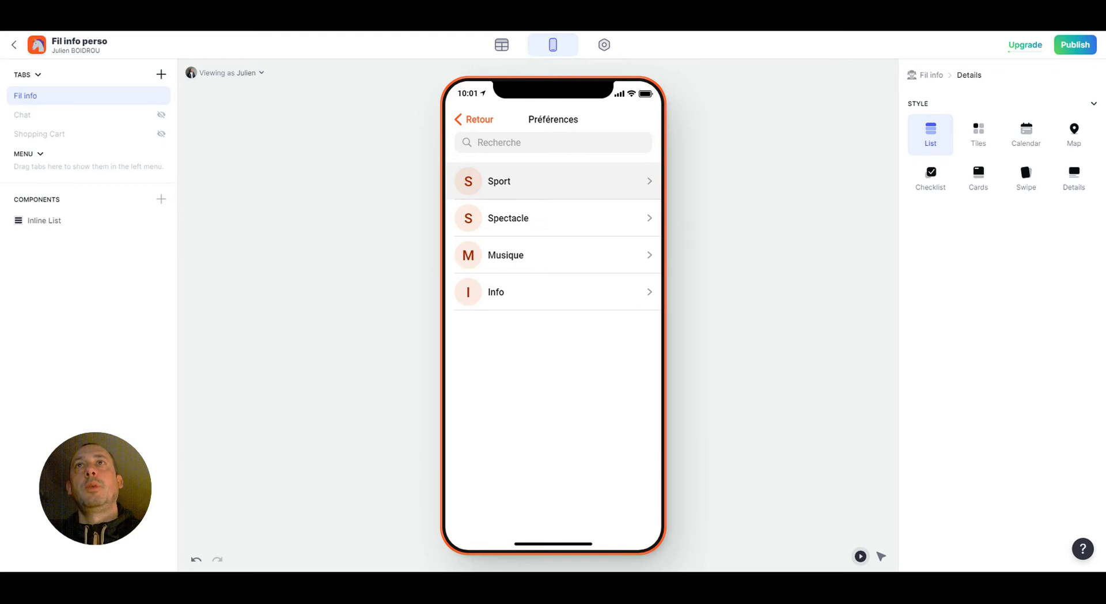
pyautogui.click(971, 144)
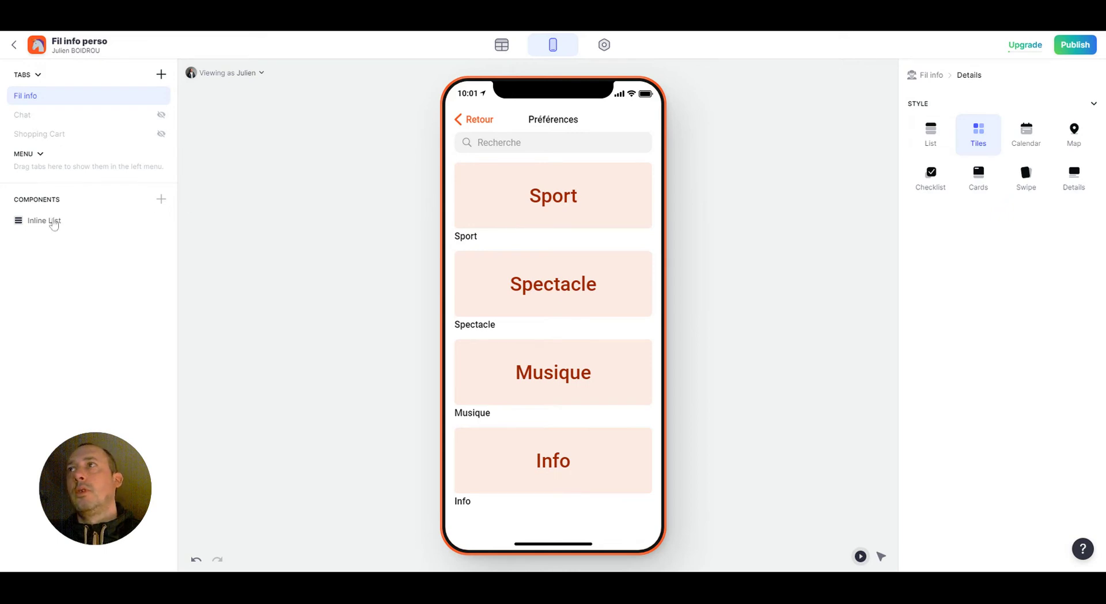
pyautogui.click(53, 223)
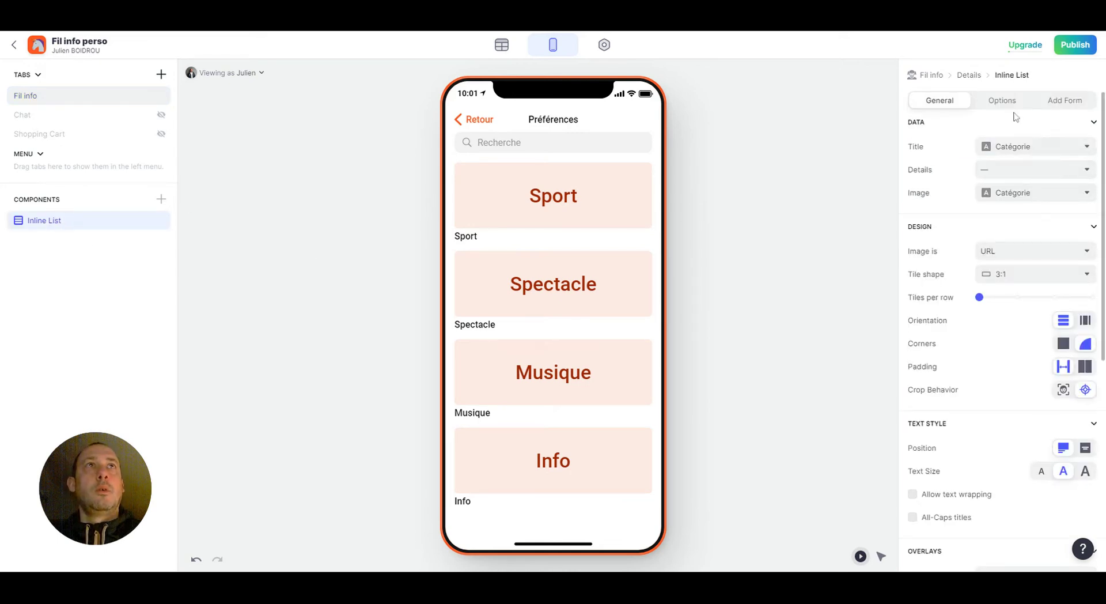
pyautogui.scroll(-6, 1054, 322)
pyautogui.scroll(4, 991, 430)
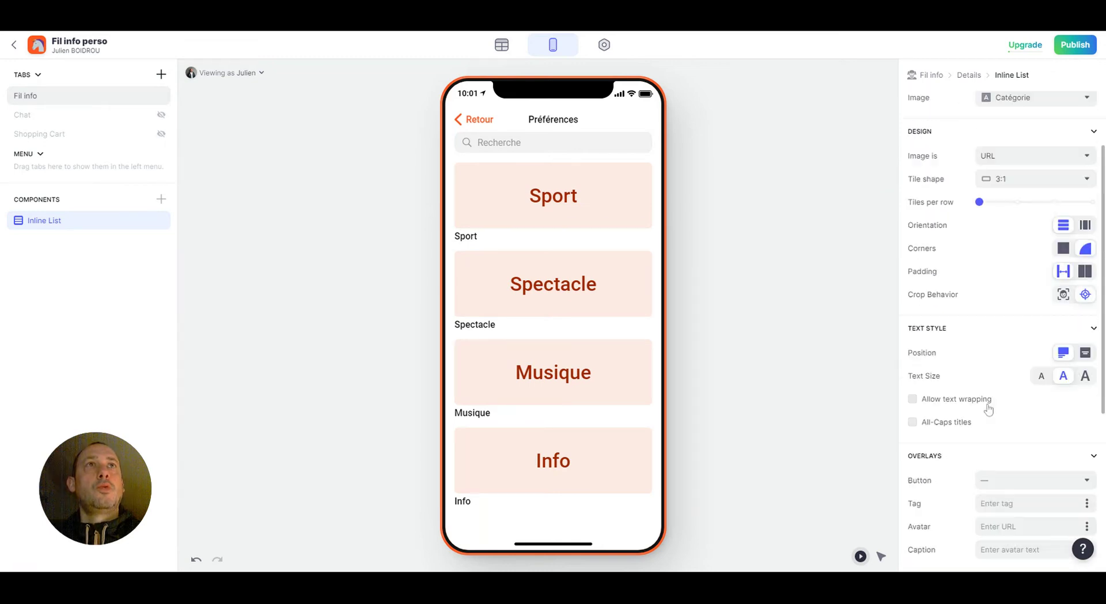
pyautogui.scroll(2, 992, 222)
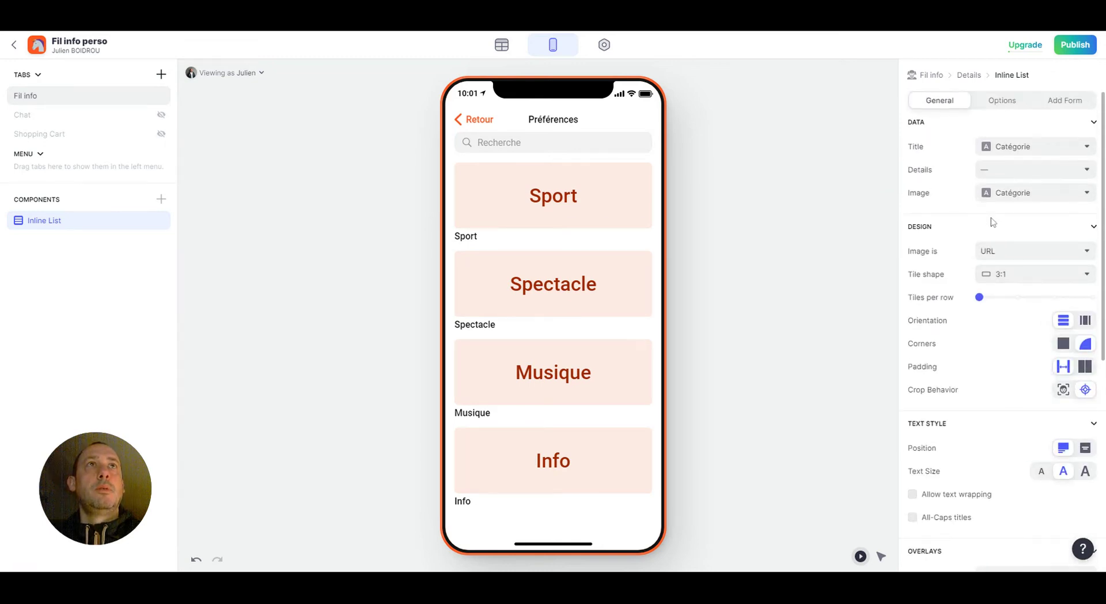
pyautogui.scroll(-4, 1010, 369)
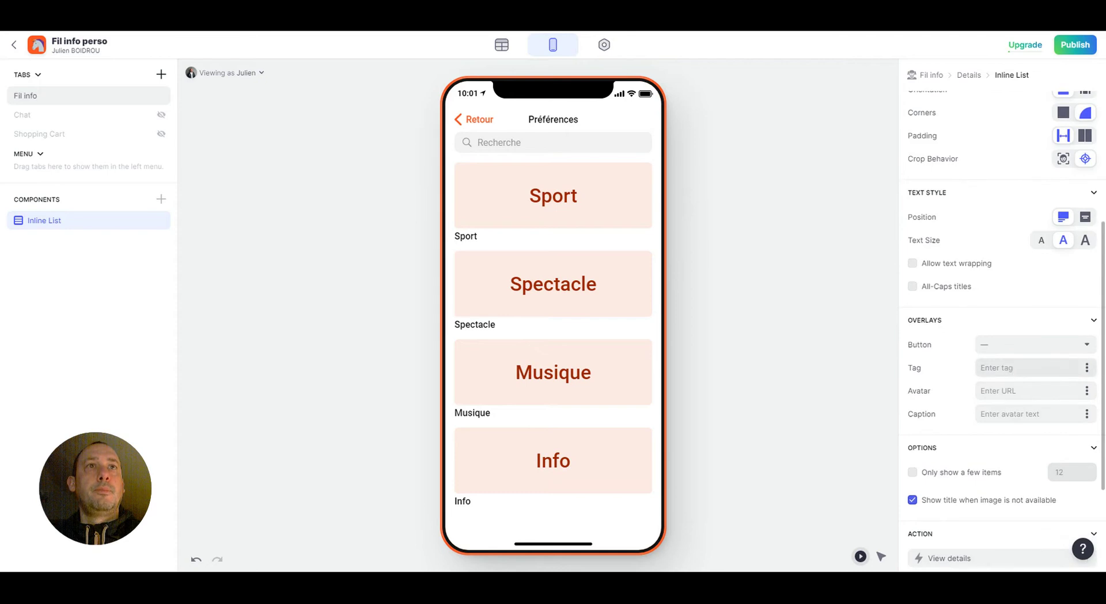
pyautogui.click(1012, 346)
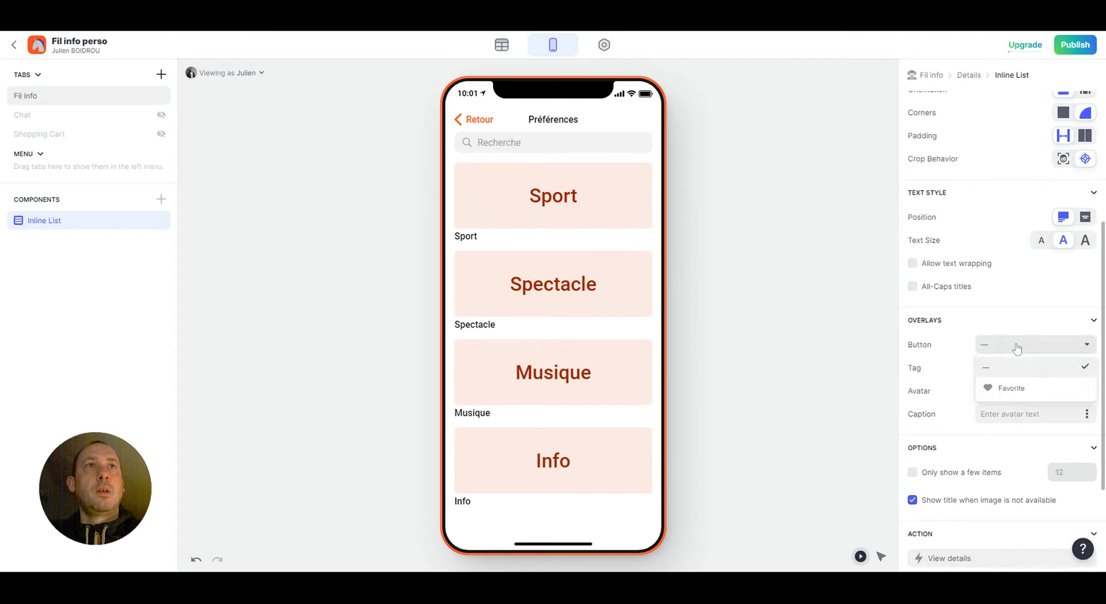
pyautogui.click(1011, 389)
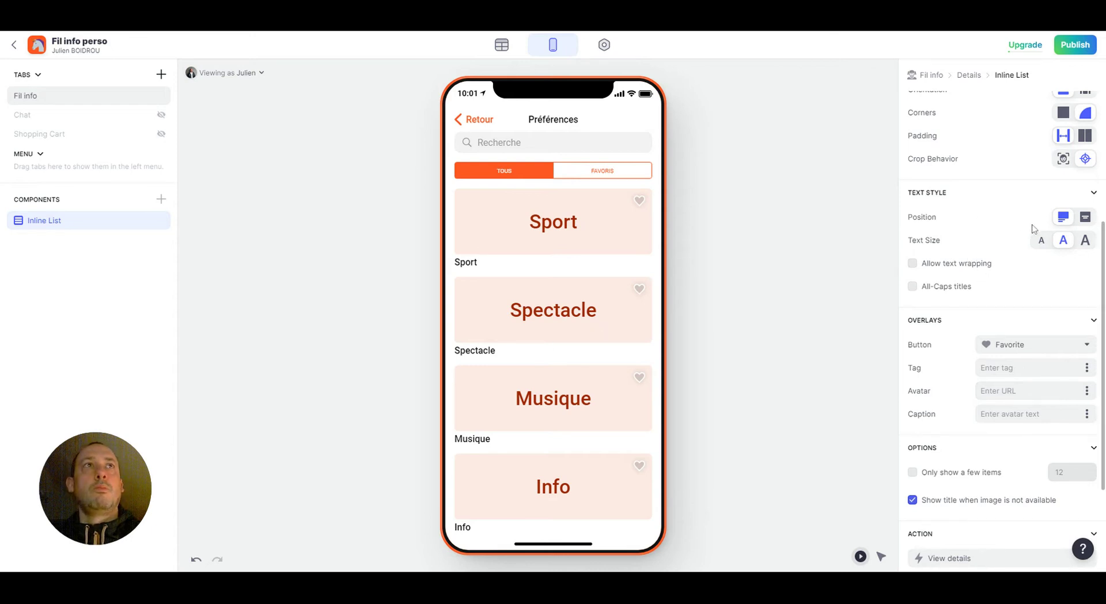
# Try the category tiles without a title and set the title back to the Catégorie column.
pyautogui.scroll(3, 1045, 321)
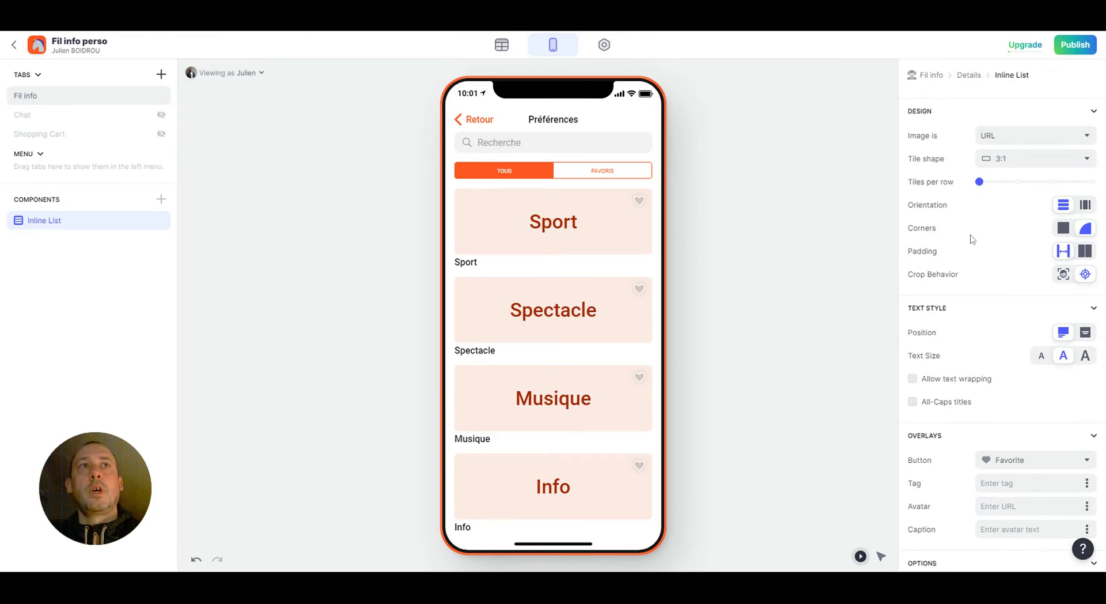
pyautogui.scroll(2, 1013, 440)
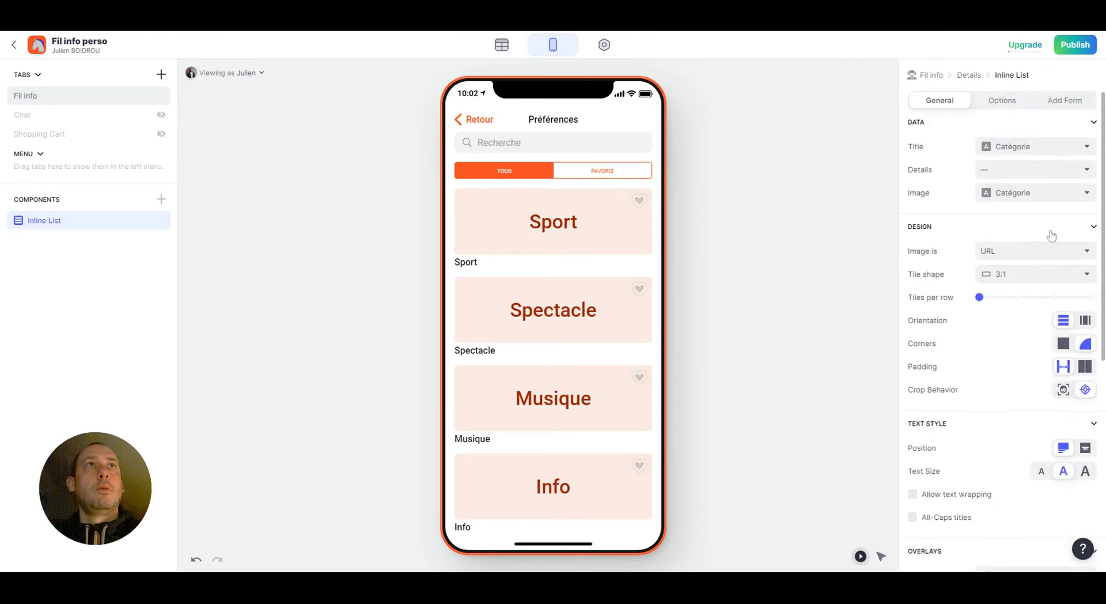
pyautogui.click(1066, 147)
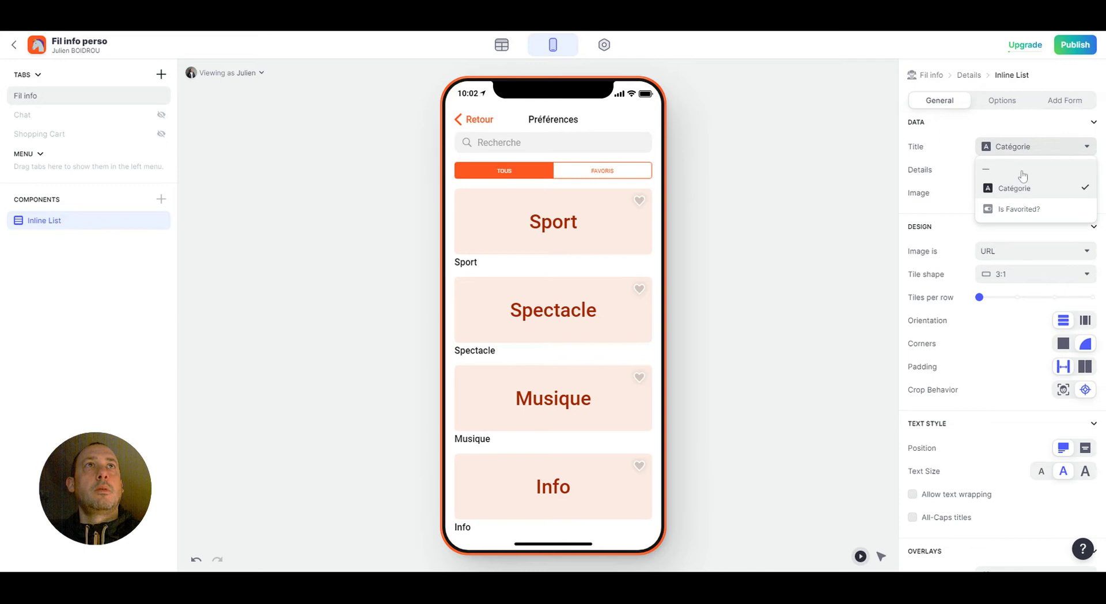
pyautogui.click(1022, 173)
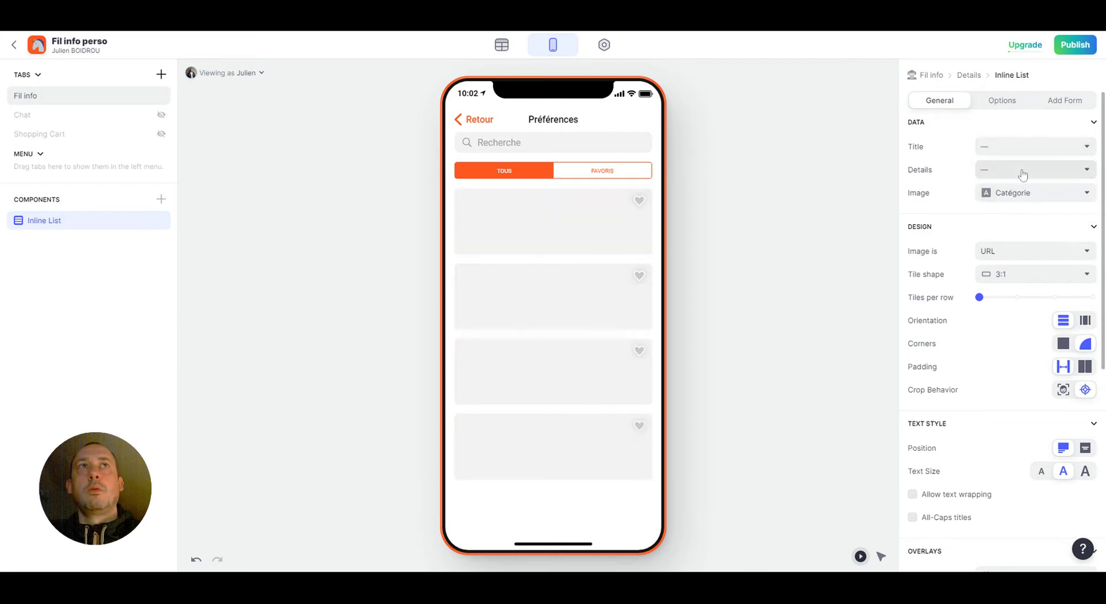
pyautogui.click(1021, 151)
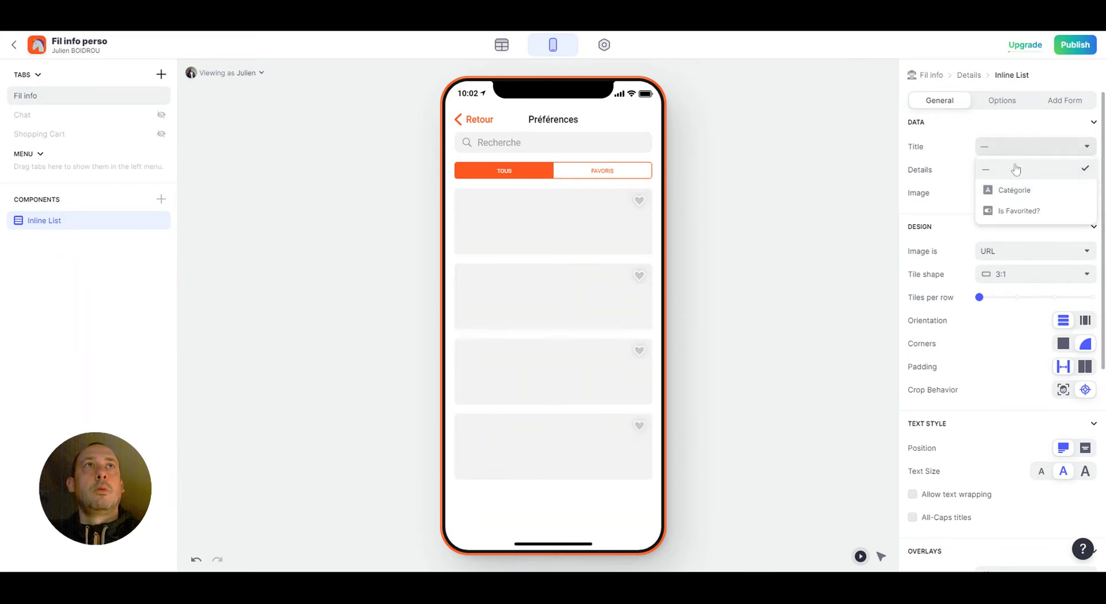
pyautogui.click(1012, 188)
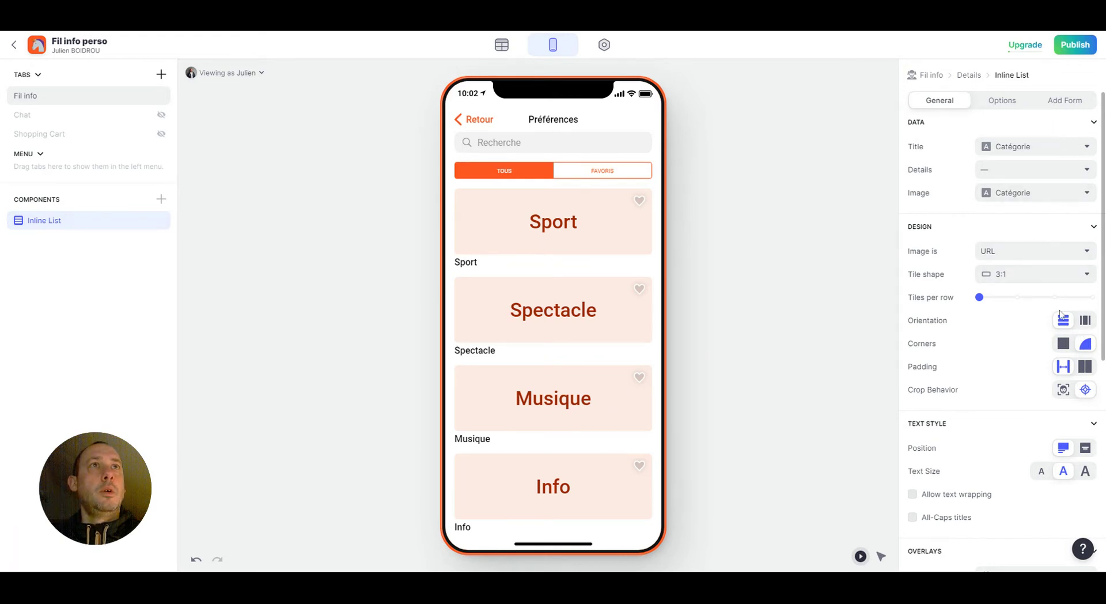
# Try the Overlay text position on the category tiles, check the available image columns, and restore the previous text position.
pyautogui.click(1086, 448)
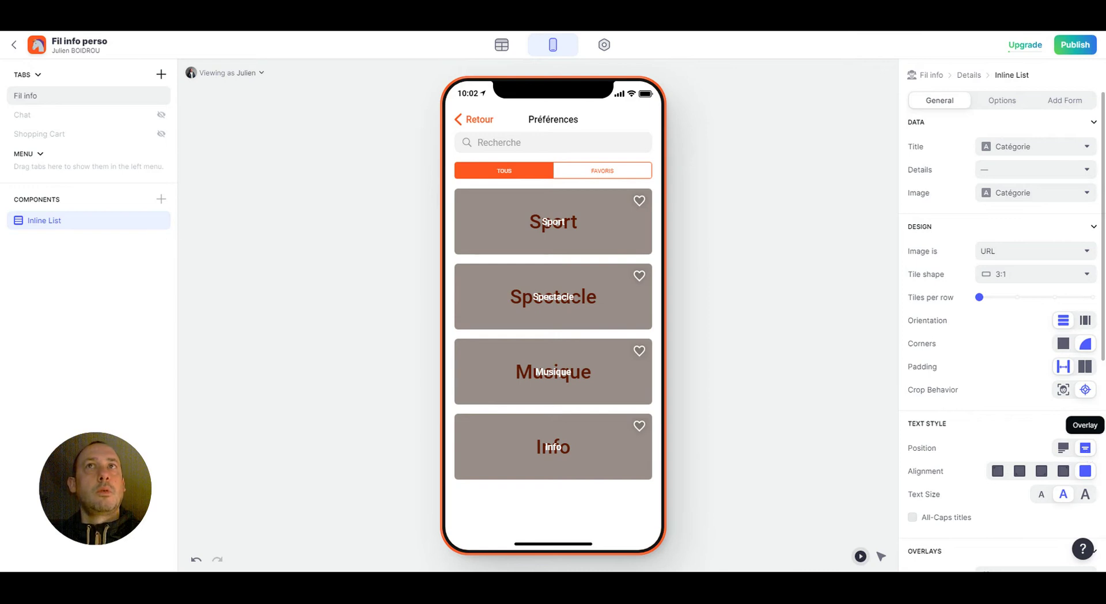
pyautogui.click(1056, 201)
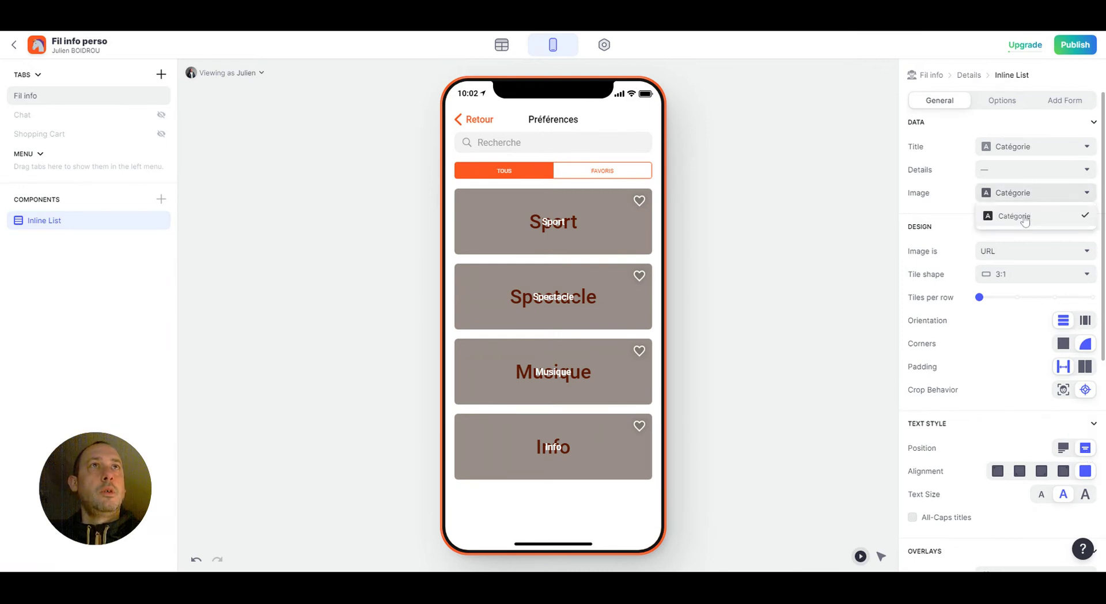
pyautogui.click(977, 205)
pyautogui.click(993, 198)
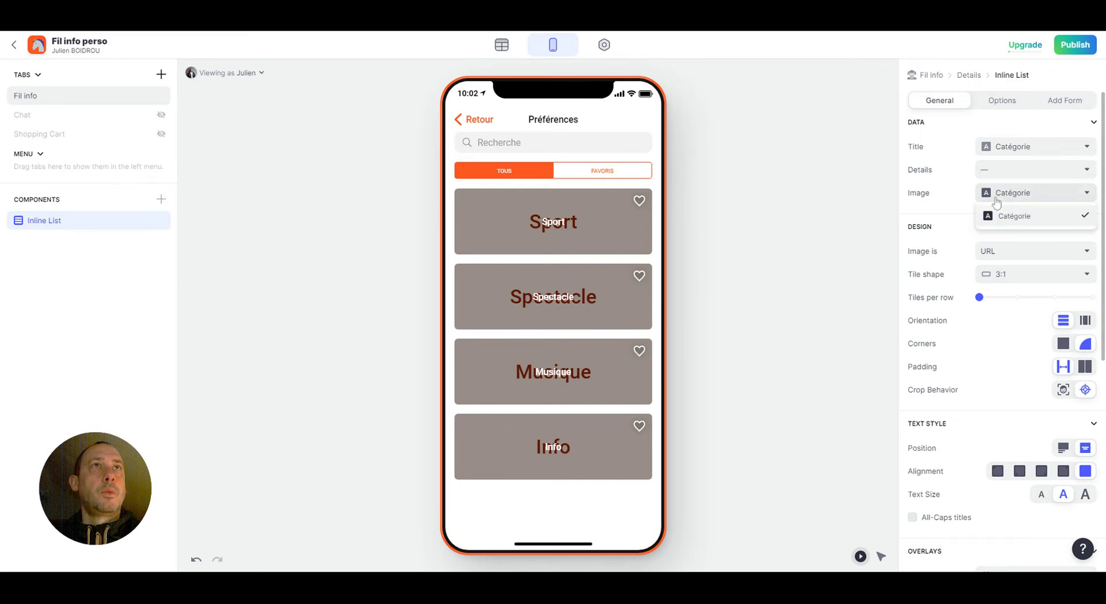
pyautogui.click(959, 196)
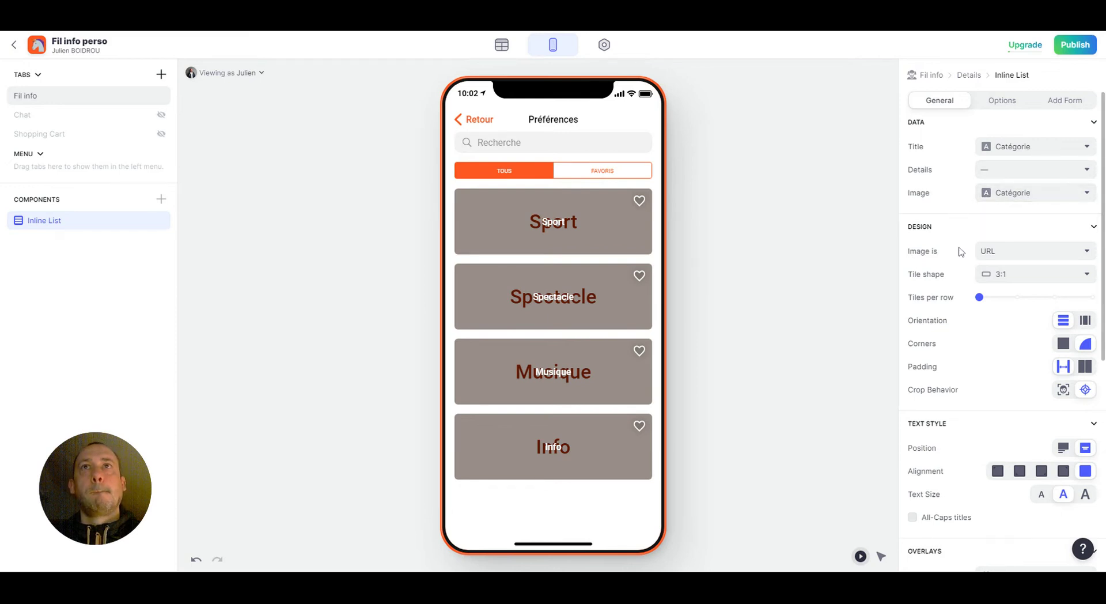
pyautogui.click(1064, 449)
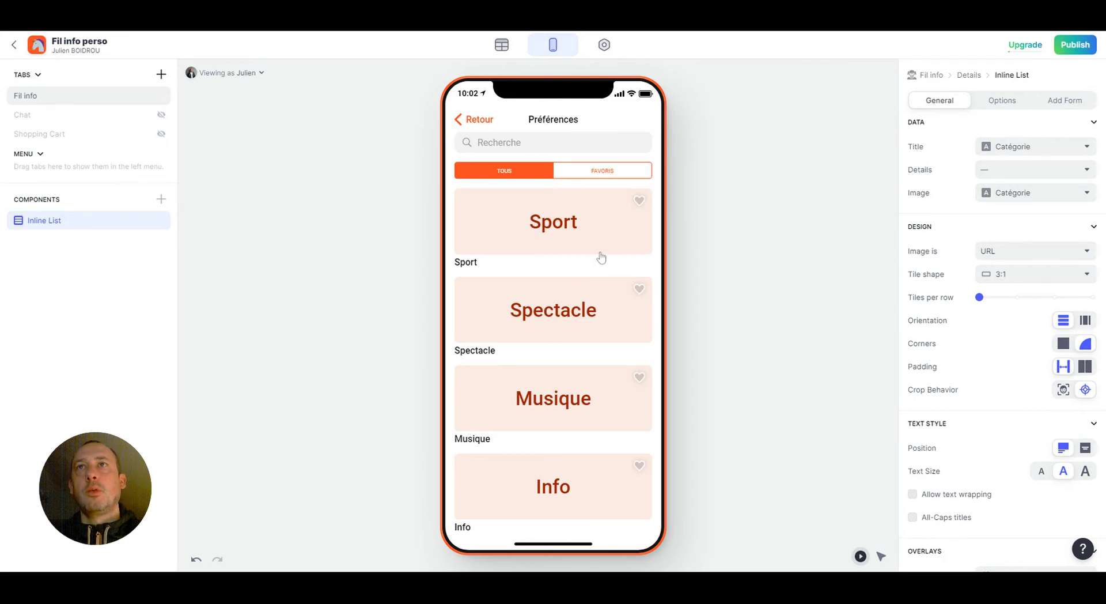
# Try the tiles with no title and with two per row, restoring the Catégorie title and one tile per row.
pyautogui.click(1032, 147)
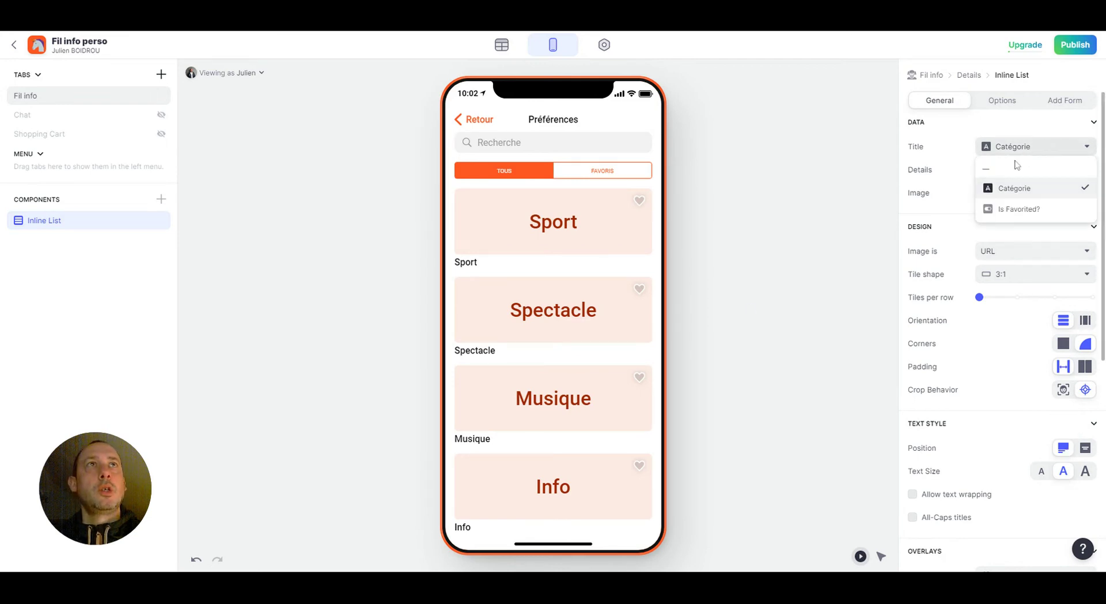
pyautogui.click(1014, 170)
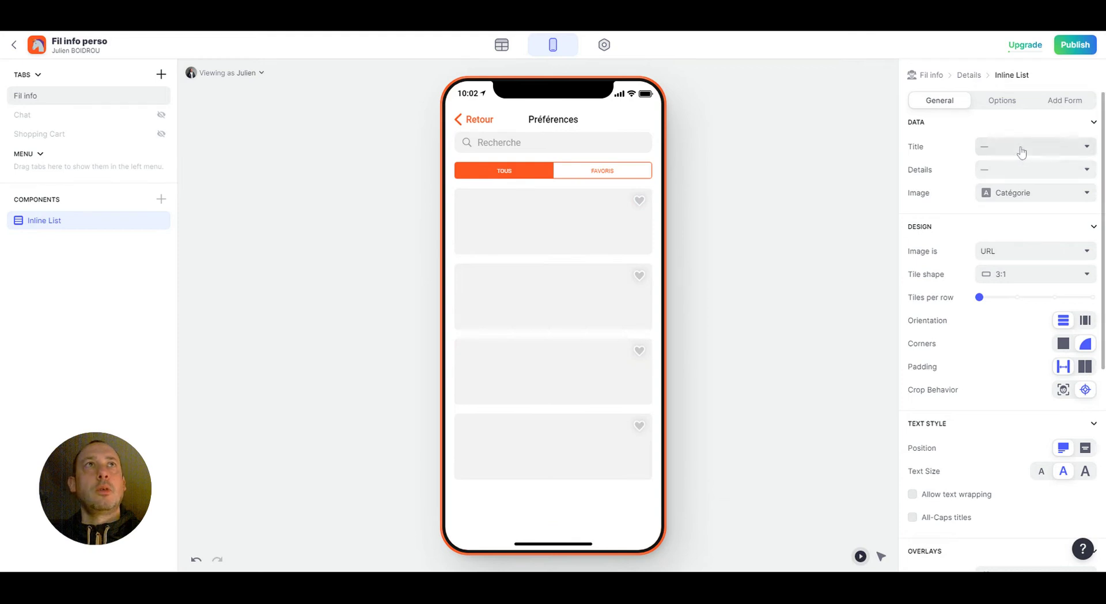
pyautogui.click(1022, 149)
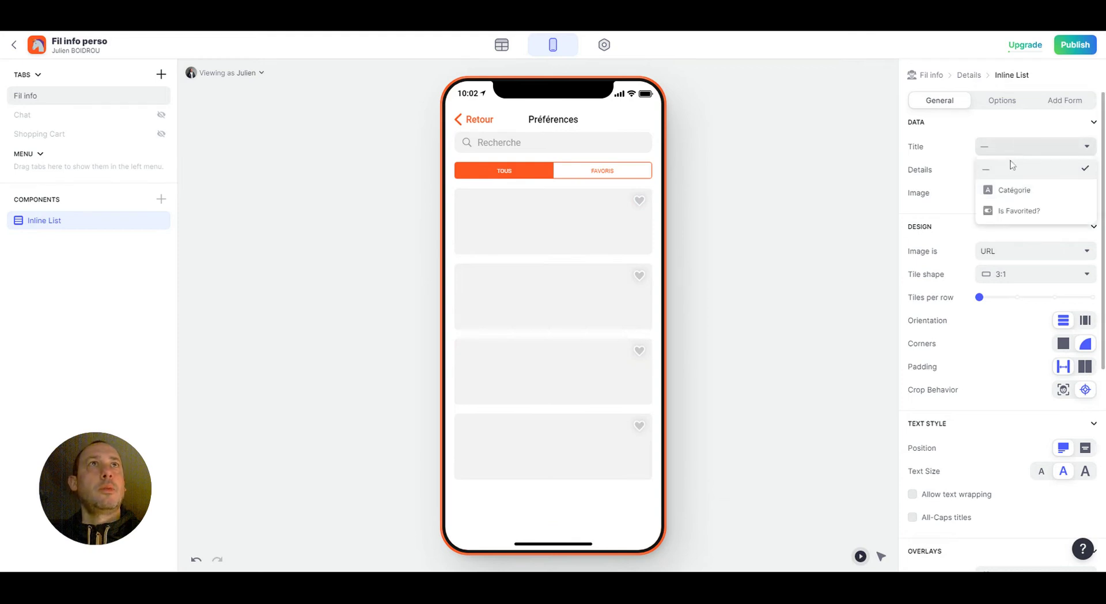
pyautogui.click(1009, 190)
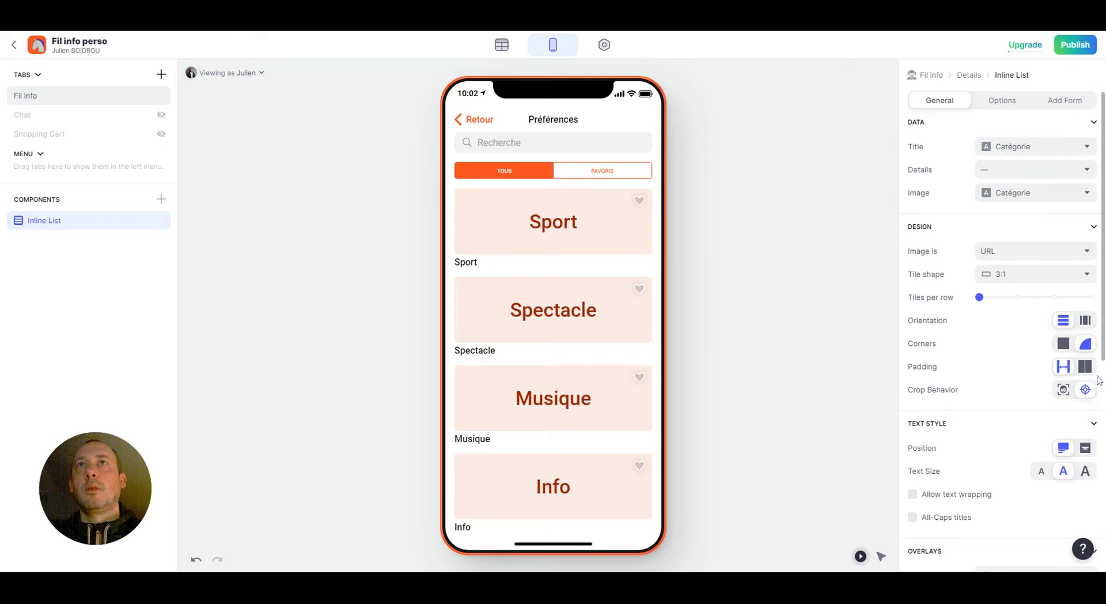
pyautogui.moveTo(979, 297); pyautogui.dragTo(1017, 297)
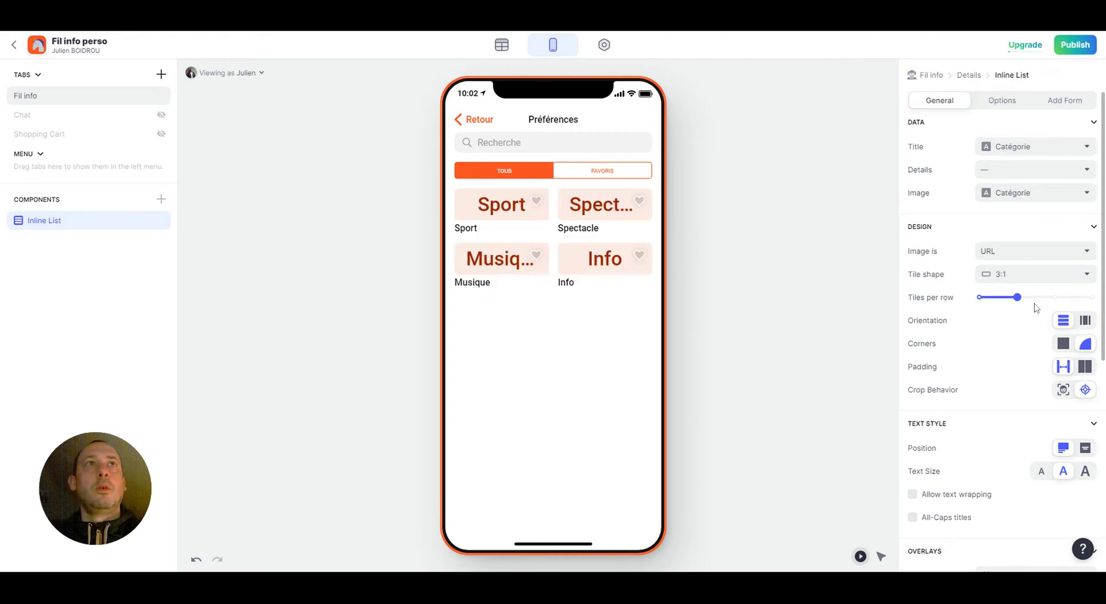
pyautogui.click(979, 298)
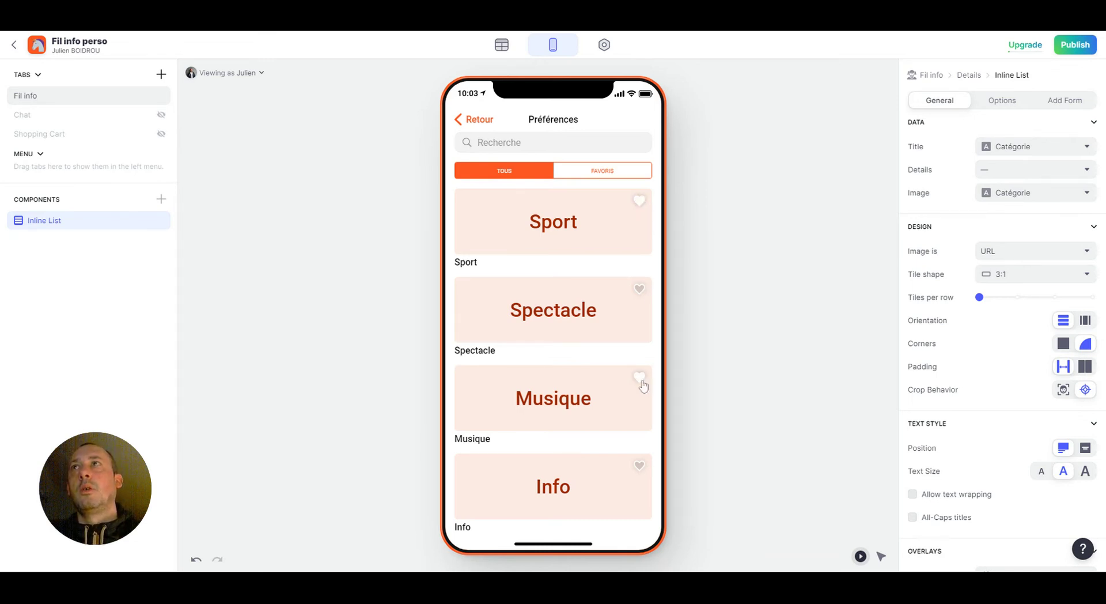
# Check the favourites recorded in the Préférences table and preview moving between the Fil info and Préférences screens.
pyautogui.click(513, 43)
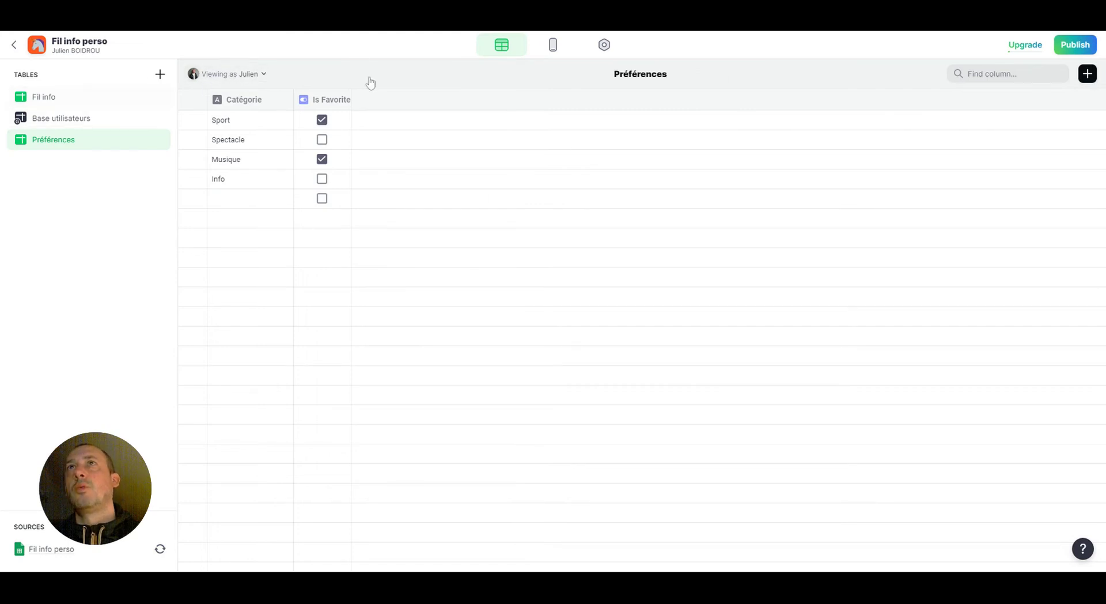
pyautogui.click(554, 46)
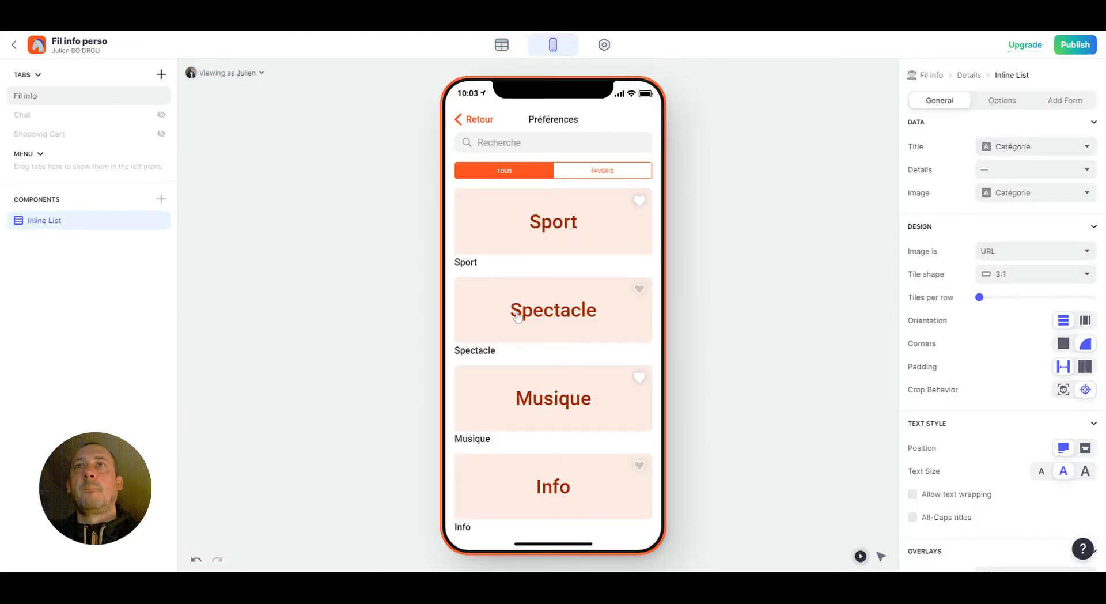
pyautogui.click(480, 120)
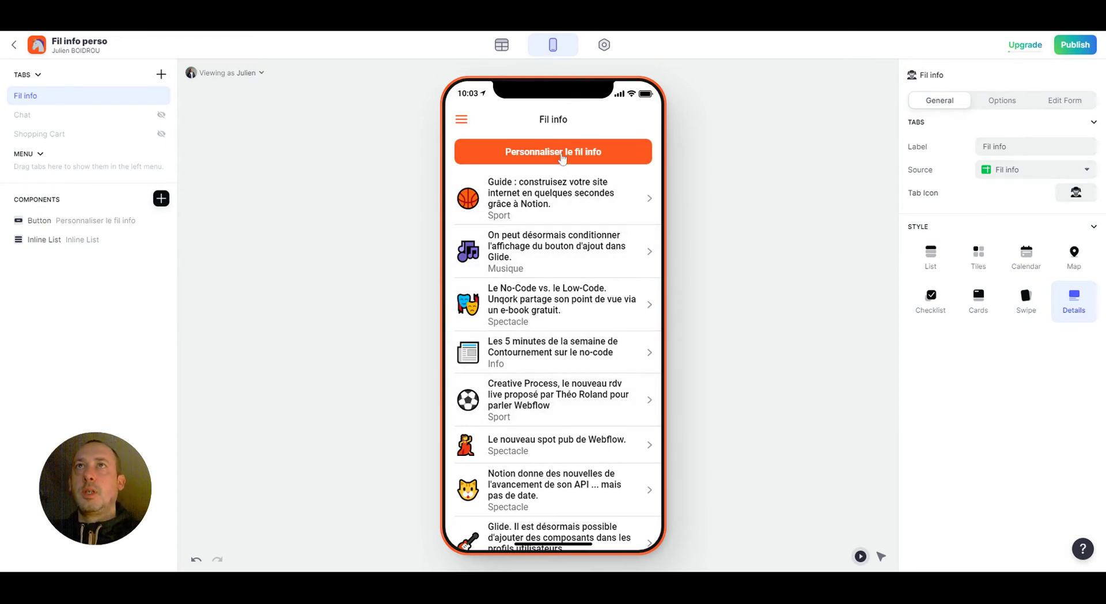
pyautogui.click(563, 158)
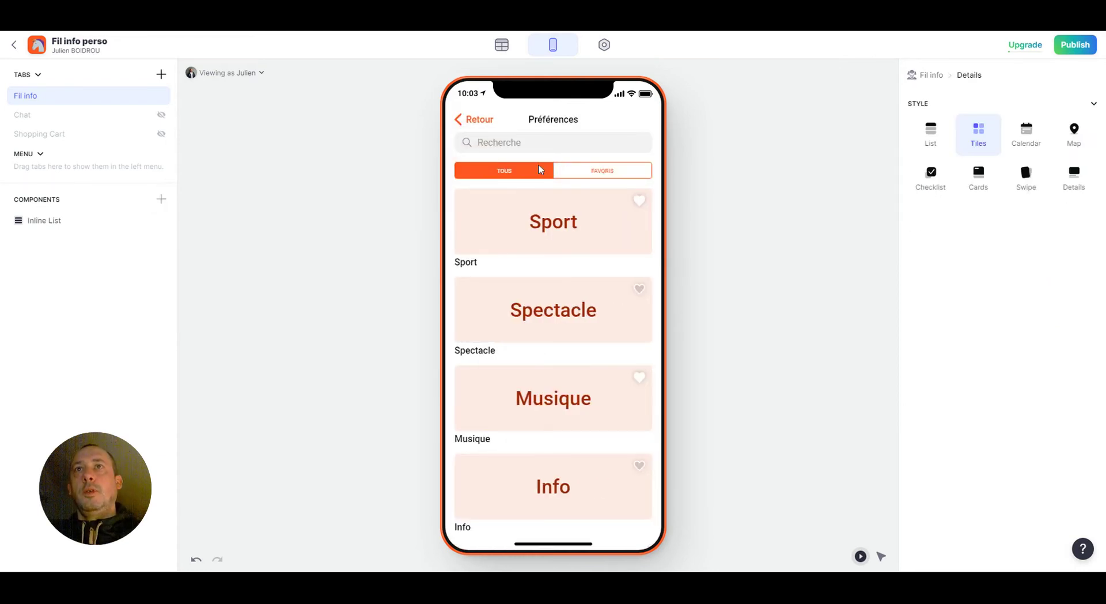
pyautogui.click(473, 119)
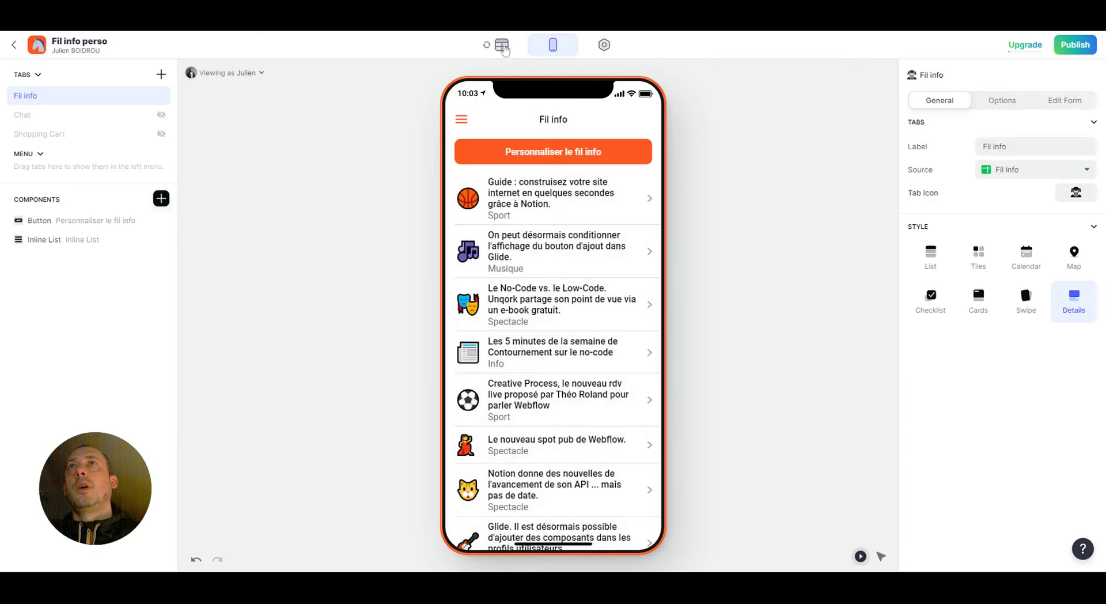
# Add a column labelled "rel. Pref." to the Fil info table and make it a Relation column.
pyautogui.click(502, 45)
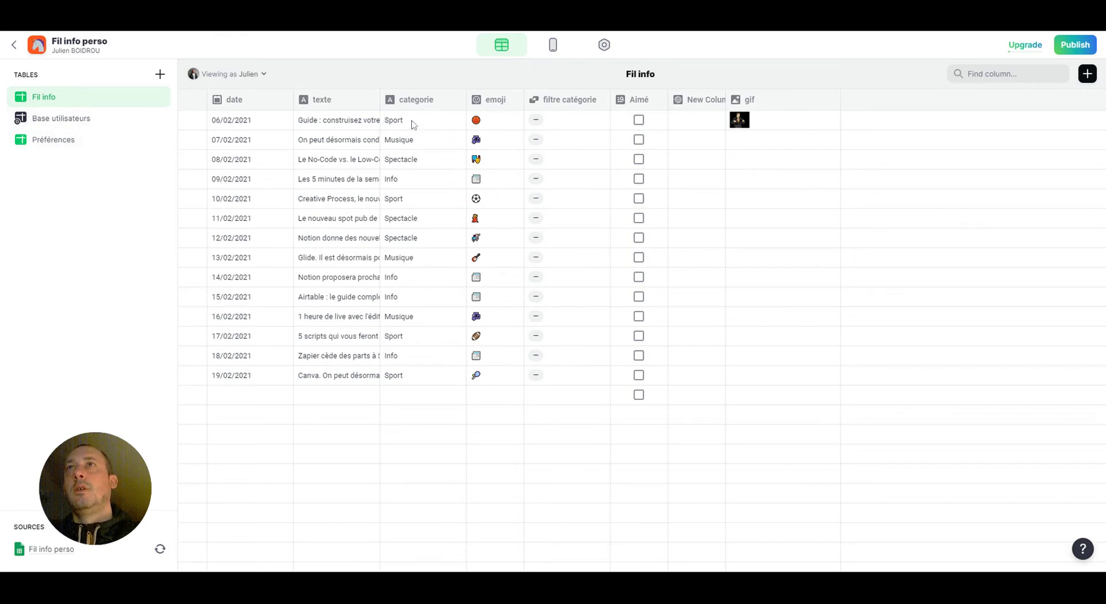
pyautogui.click(1090, 73)
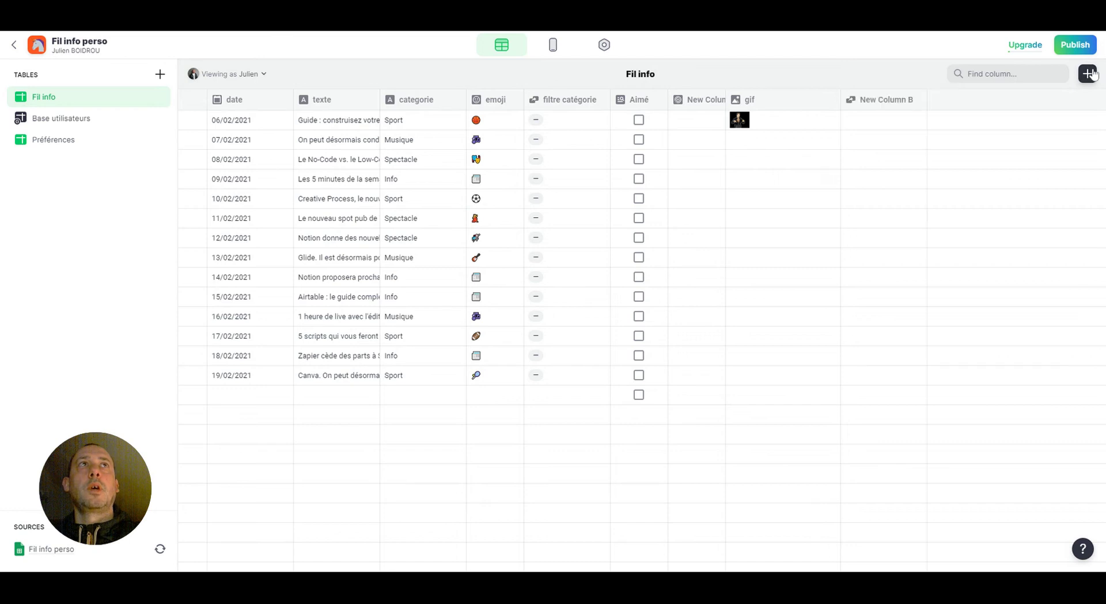
pyautogui.click(763, 121)
pyautogui.moveTo(764, 121); pyautogui.dragTo(703, 126)
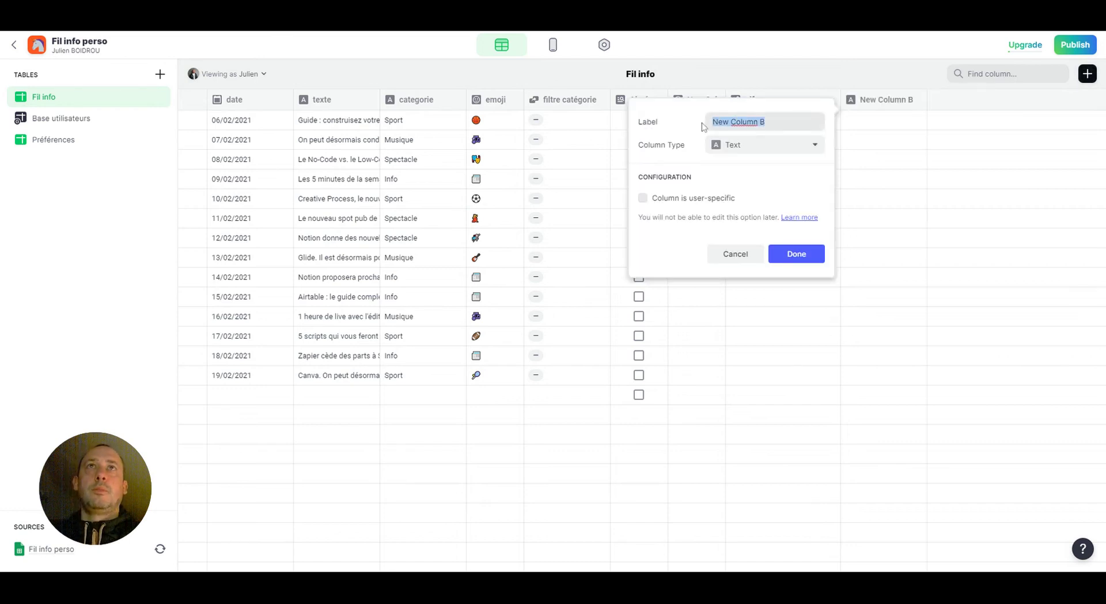
pyautogui.write('rel. Pref.')
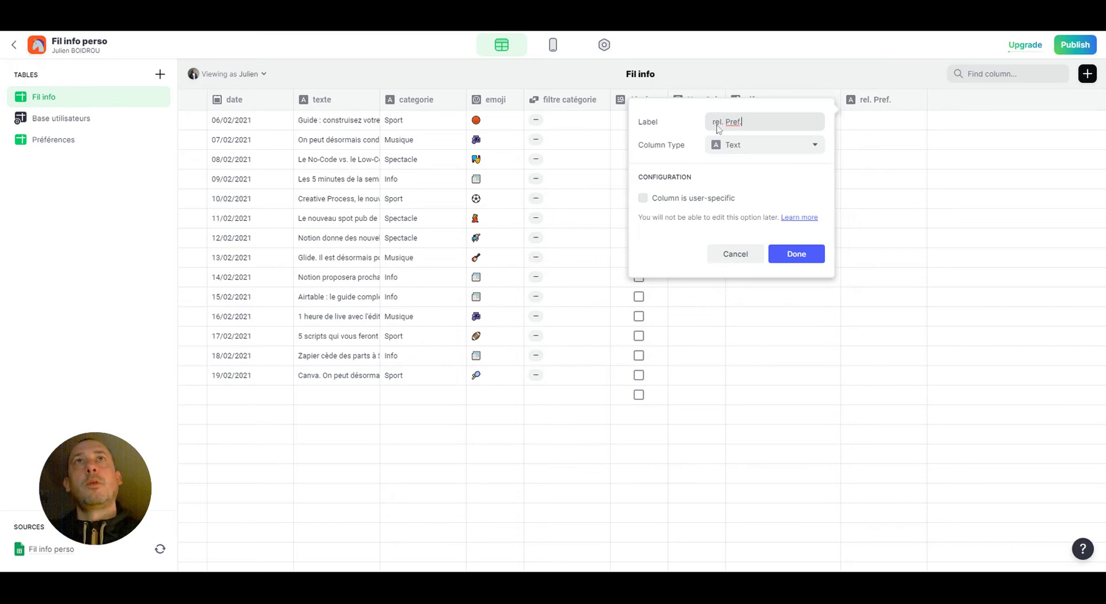
pyautogui.click(741, 146)
pyautogui.click(749, 189)
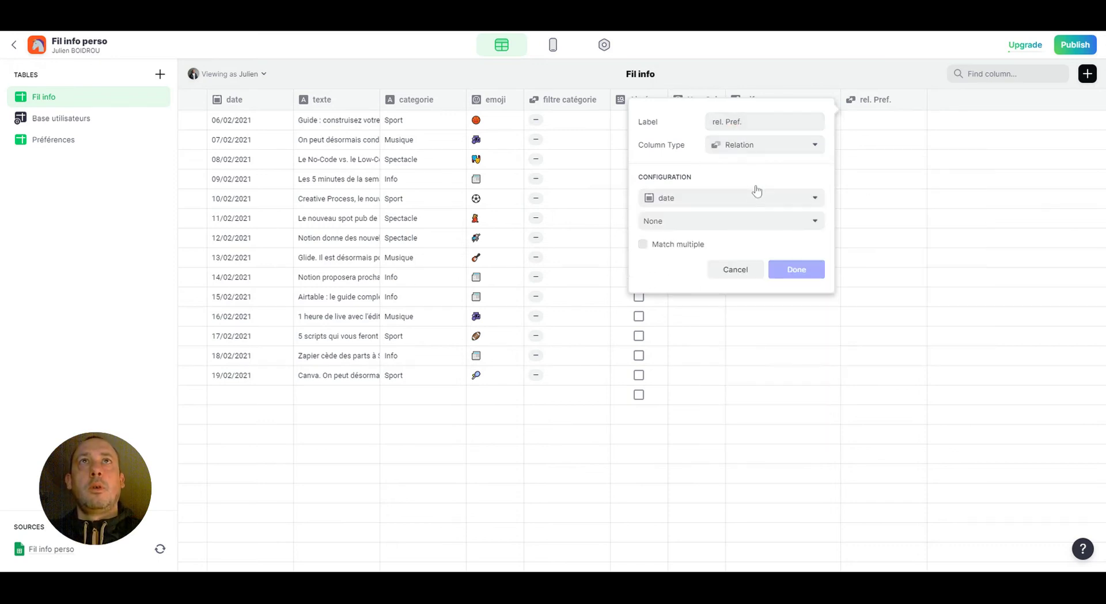
# Relate the categorie column to the Catégorie column of the Préférences table and save the relation.
pyautogui.click(720, 197)
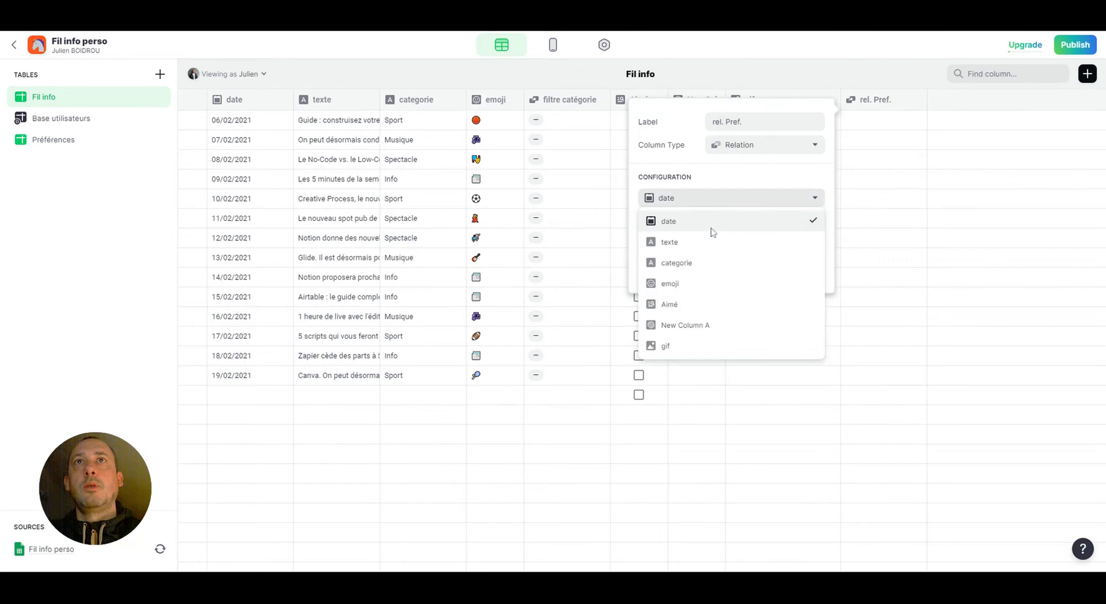
pyautogui.click(690, 265)
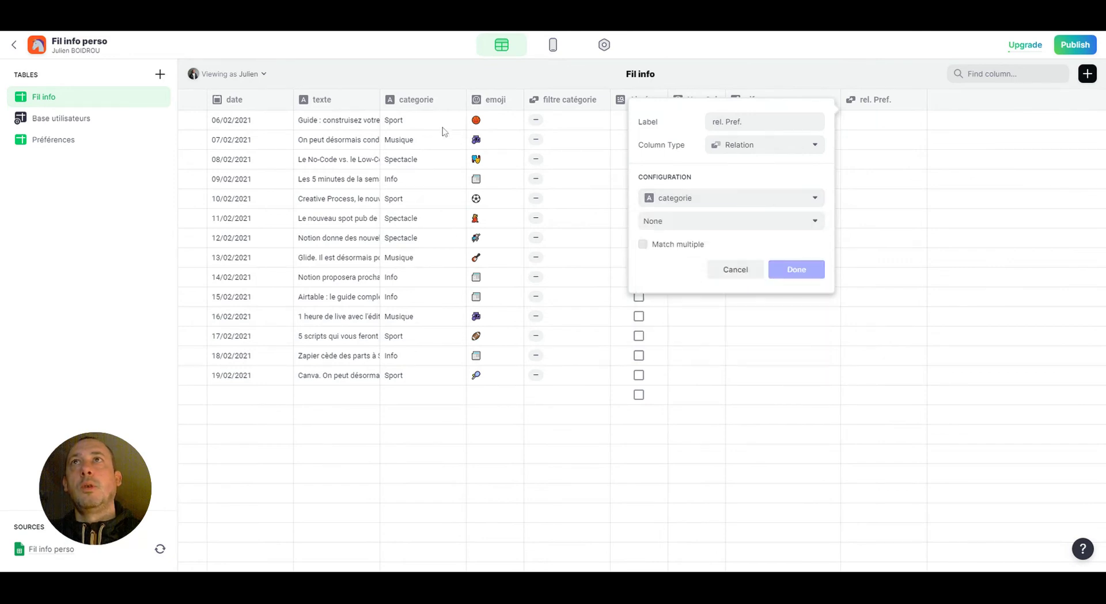
pyautogui.click(747, 222)
pyautogui.moveTo(734, 292)
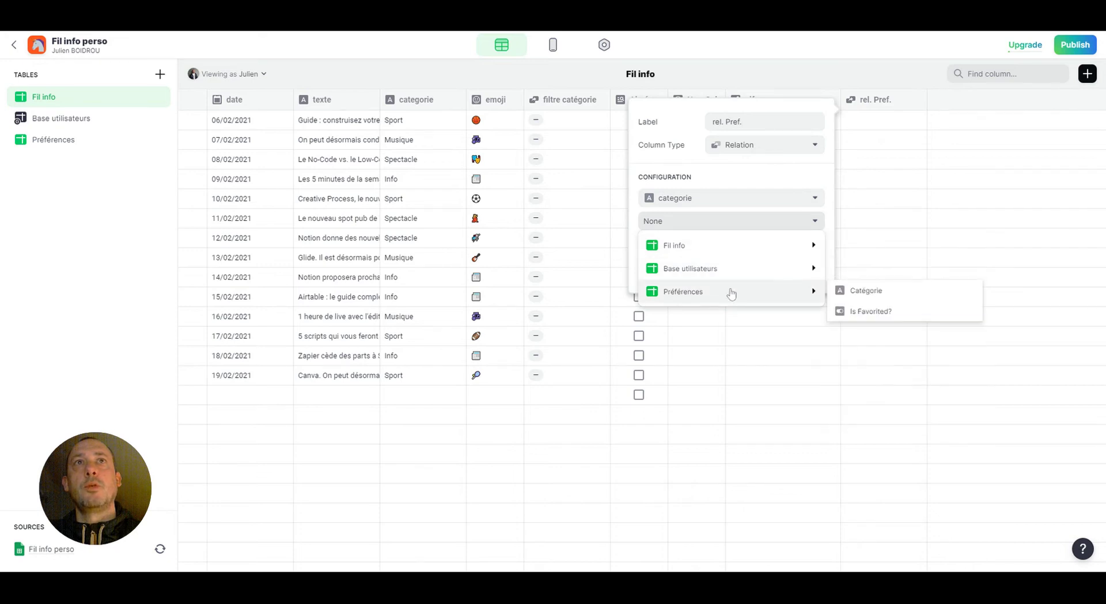
pyautogui.click(883, 292)
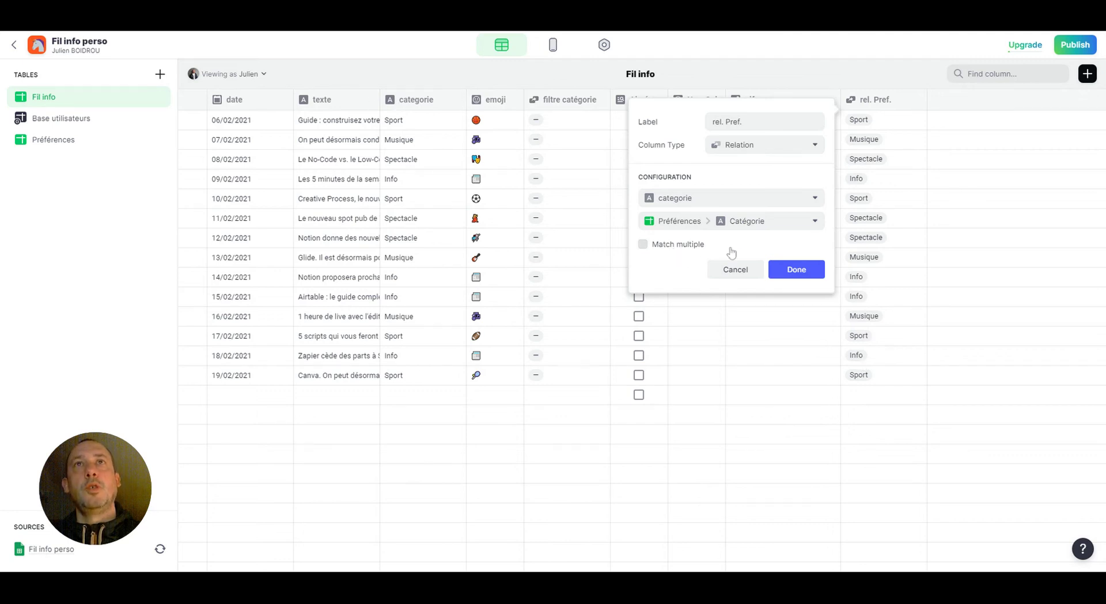
pyautogui.click(782, 269)
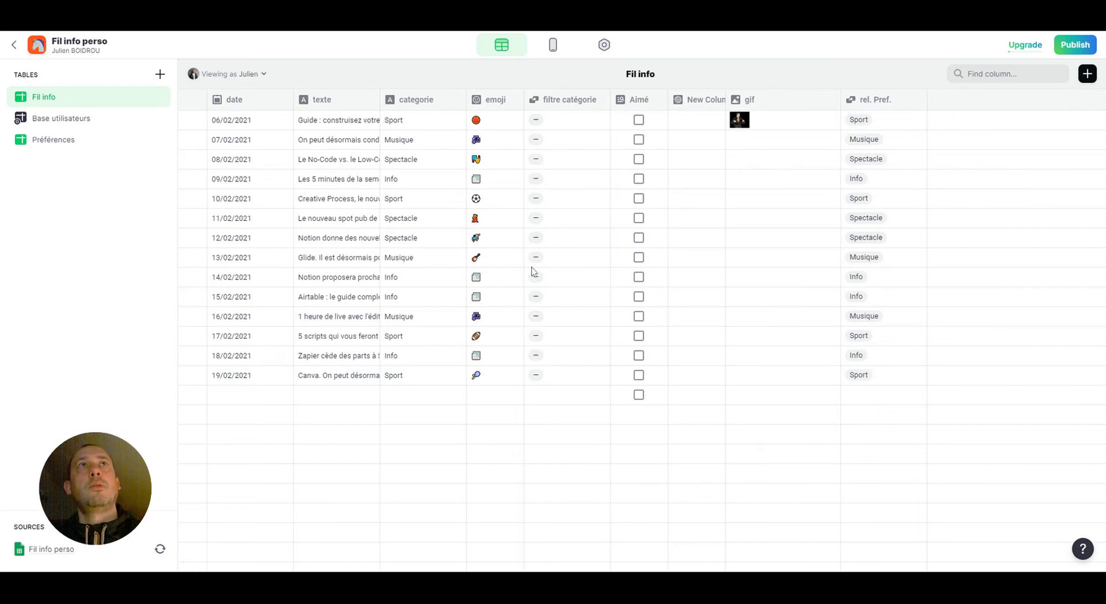
# Add another column labelled "favorite" to the Fil info table and make it a Lookup column.
pyautogui.click(1087, 73)
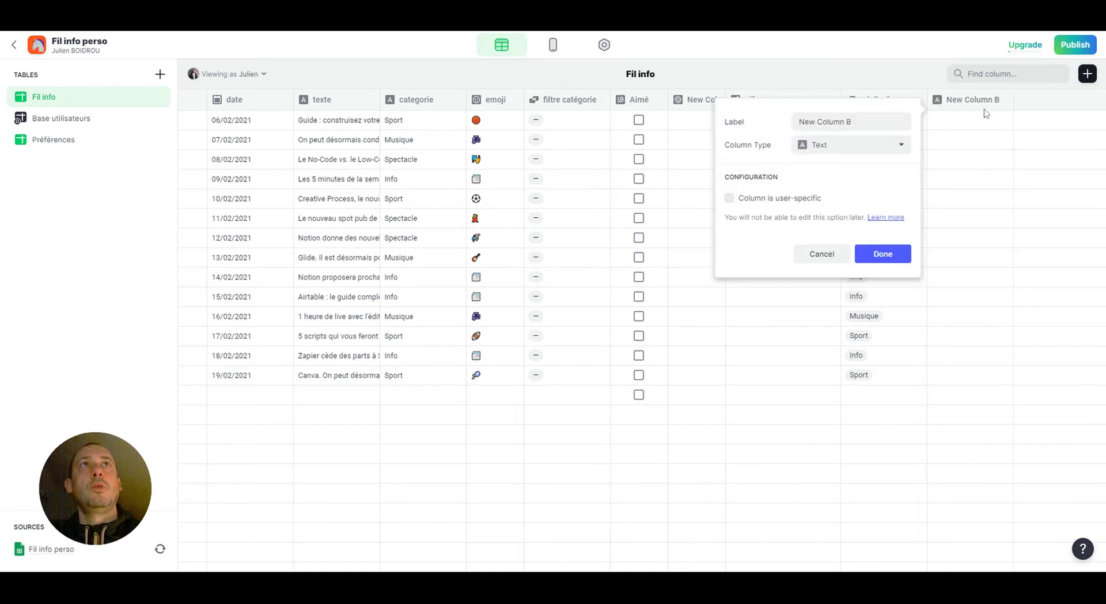
pyautogui.moveTo(853, 122); pyautogui.dragTo(784, 128)
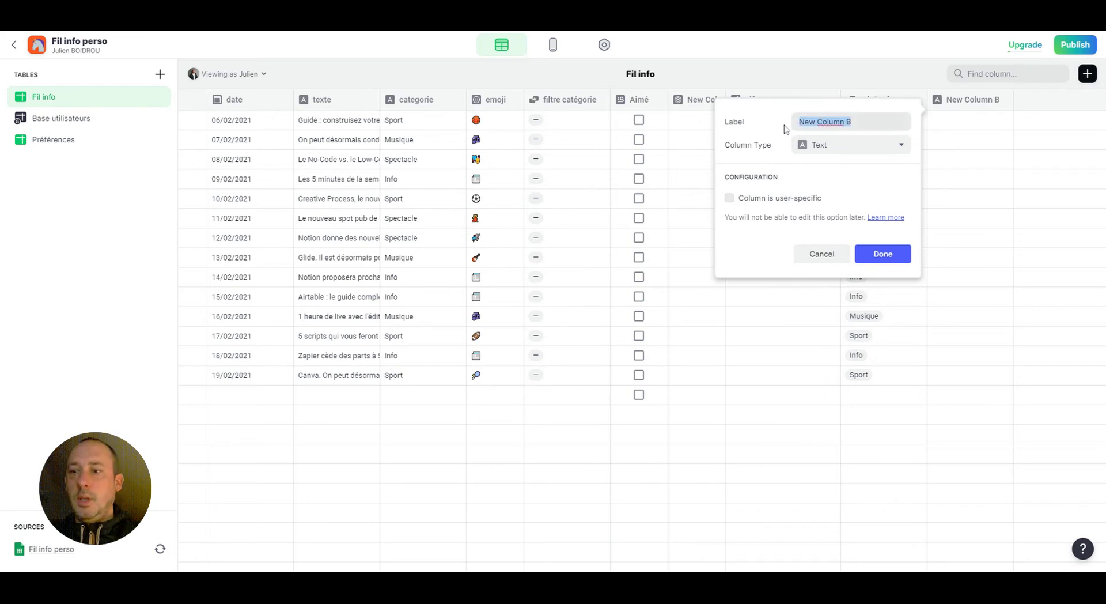
pyautogui.write('favorite')
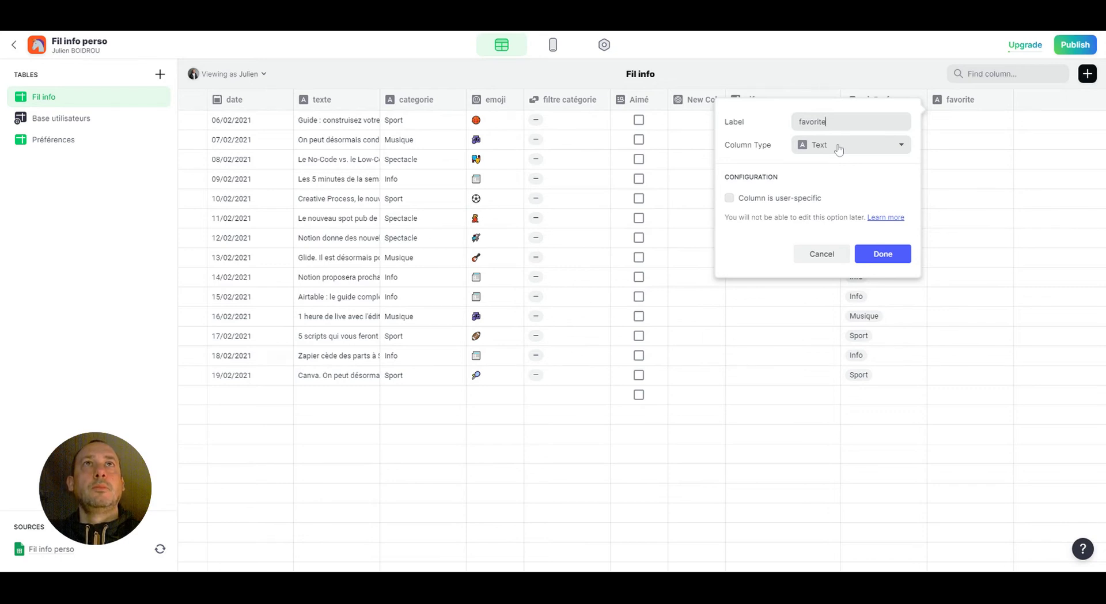
pyautogui.click(901, 151)
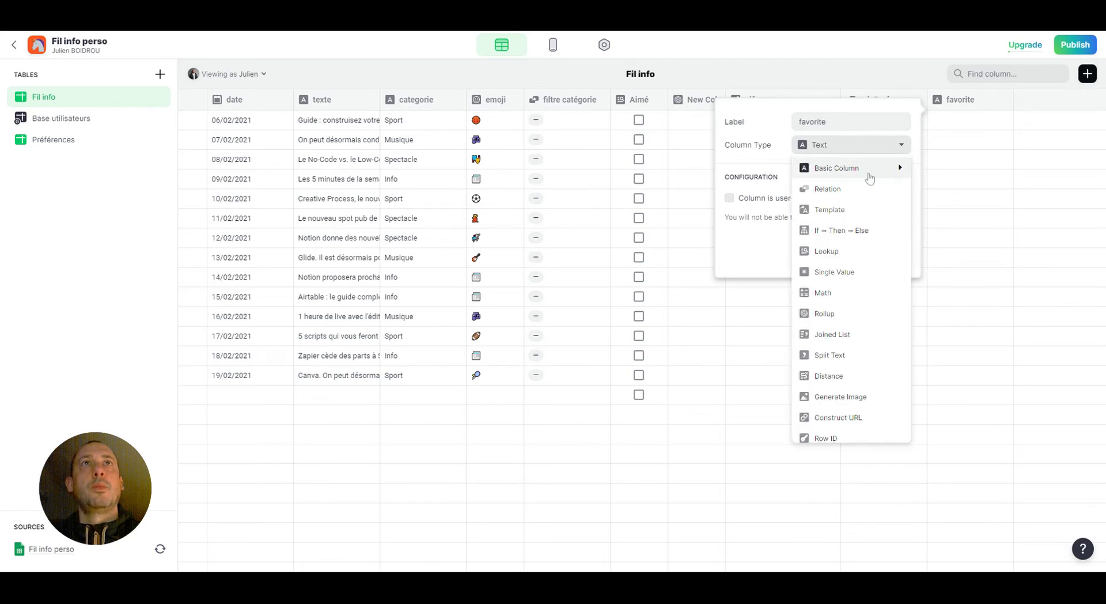
pyautogui.moveTo(870, 178)
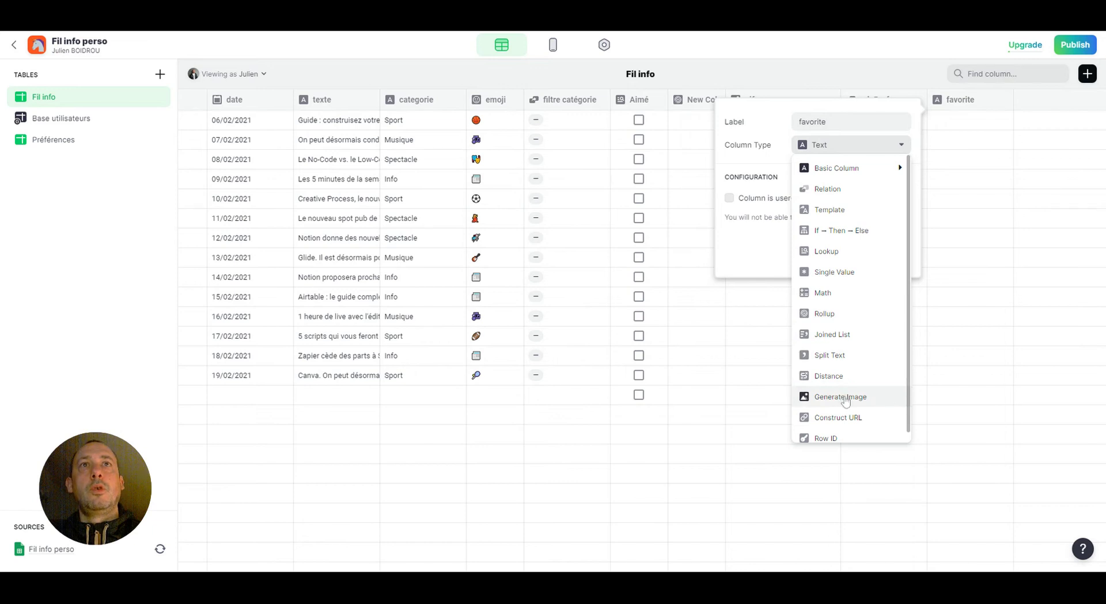
pyautogui.scroll(-1, 848, 398)
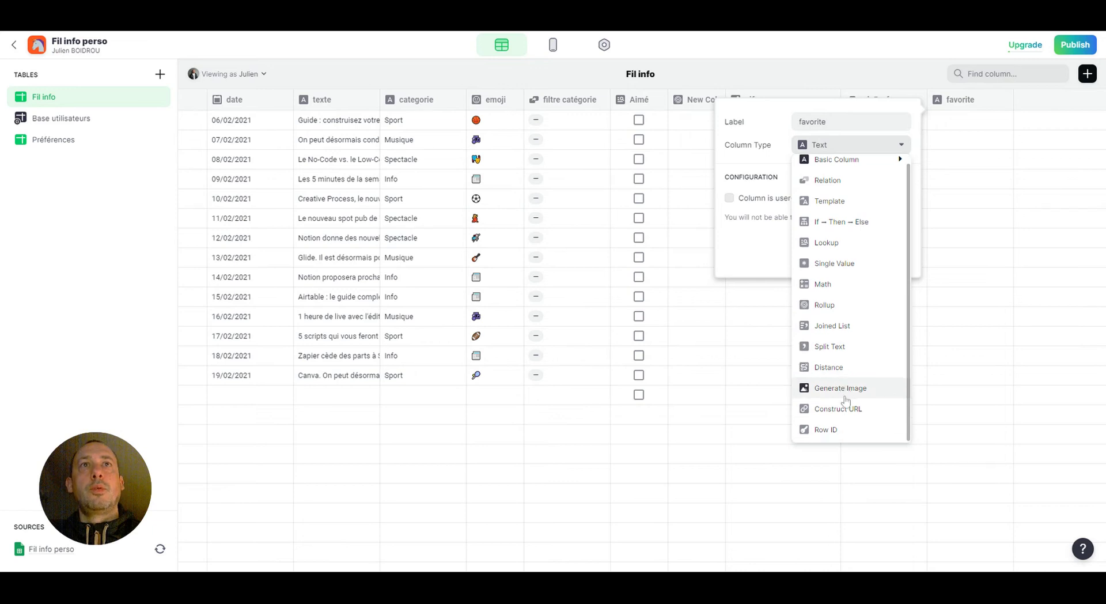
pyautogui.click(853, 242)
# Have the favorite column look up Is Favorited? through the rel. Pref. relation and save it.
pyautogui.click(820, 199)
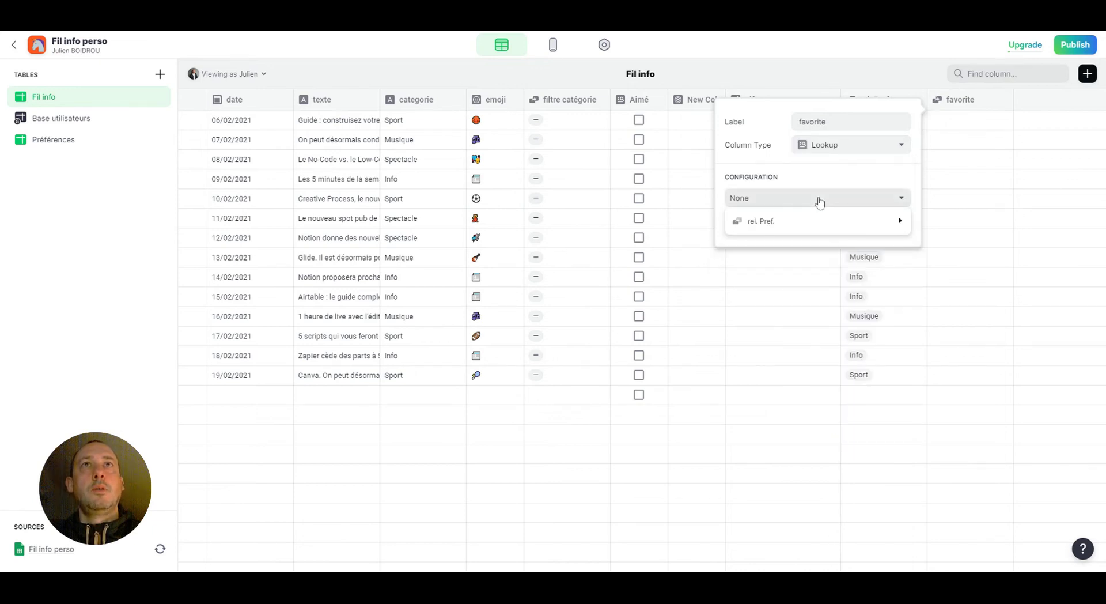
pyautogui.moveTo(796, 224)
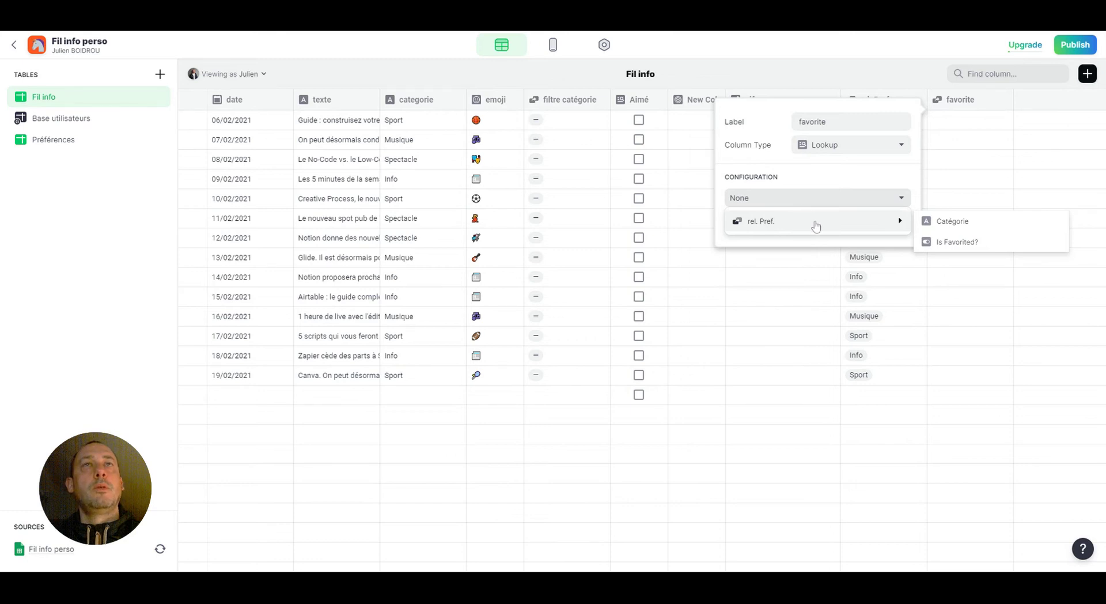
pyautogui.click(956, 247)
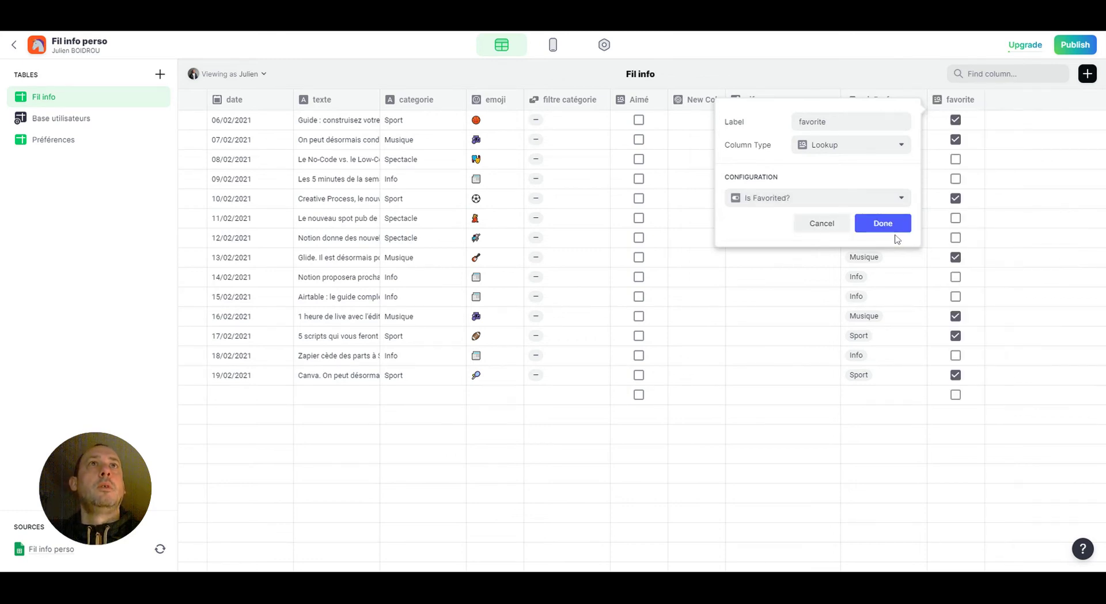
pyautogui.click(895, 223)
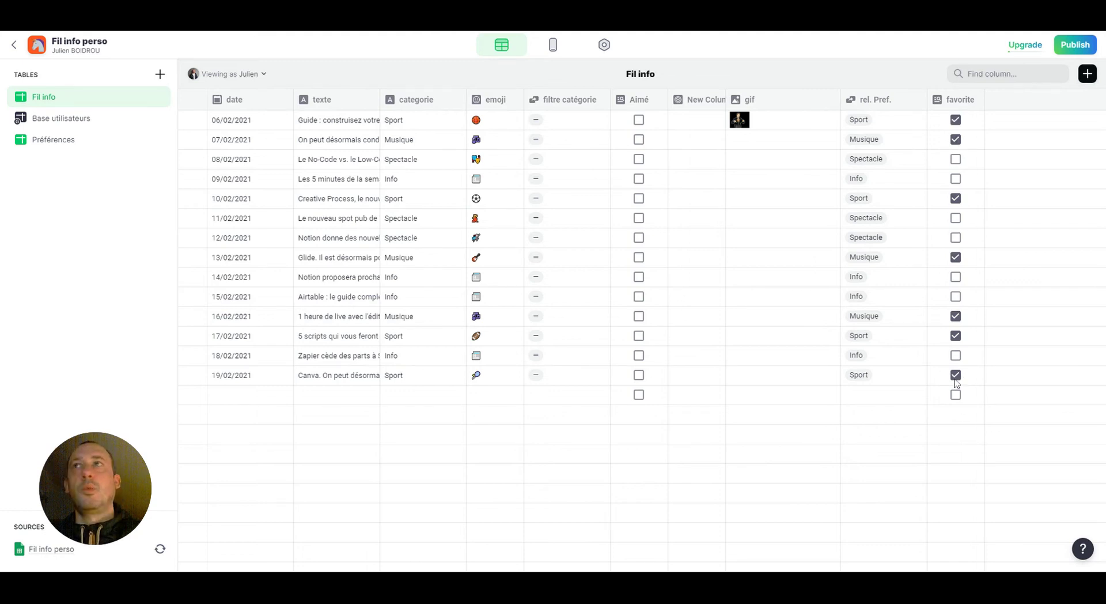
# Add a filter based on New Column A to the inline list of the Fil info screen.
pyautogui.click(559, 49)
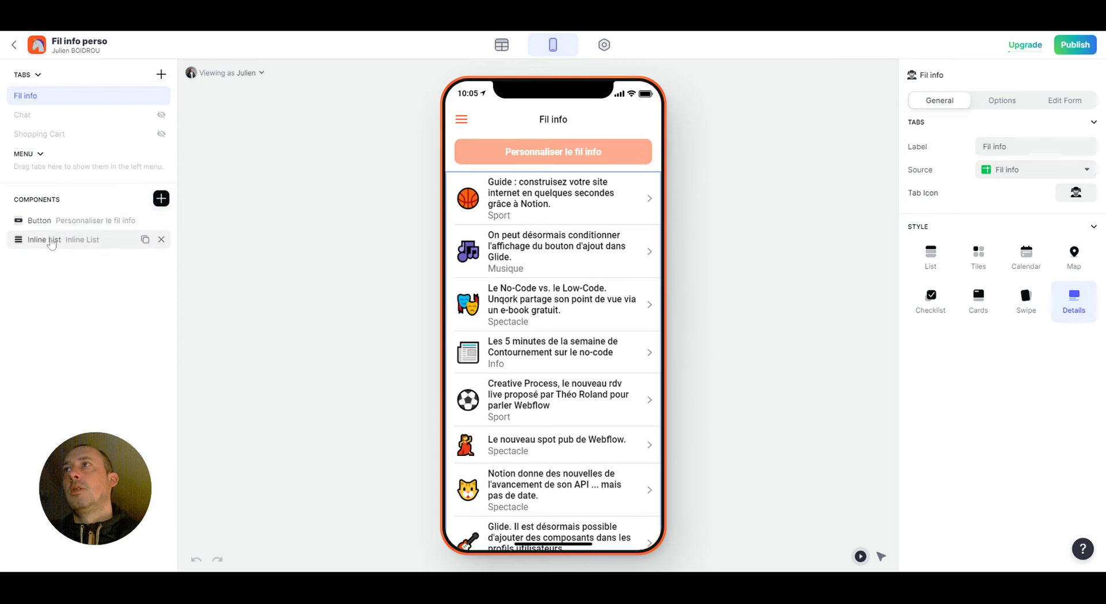
pyautogui.click(50, 242)
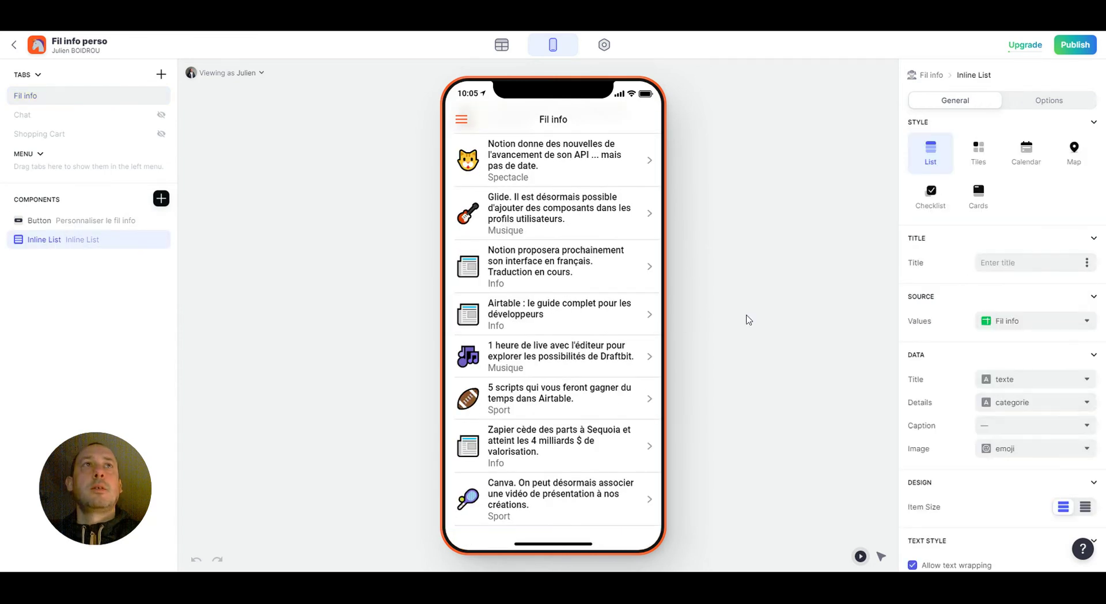
pyautogui.click(1045, 104)
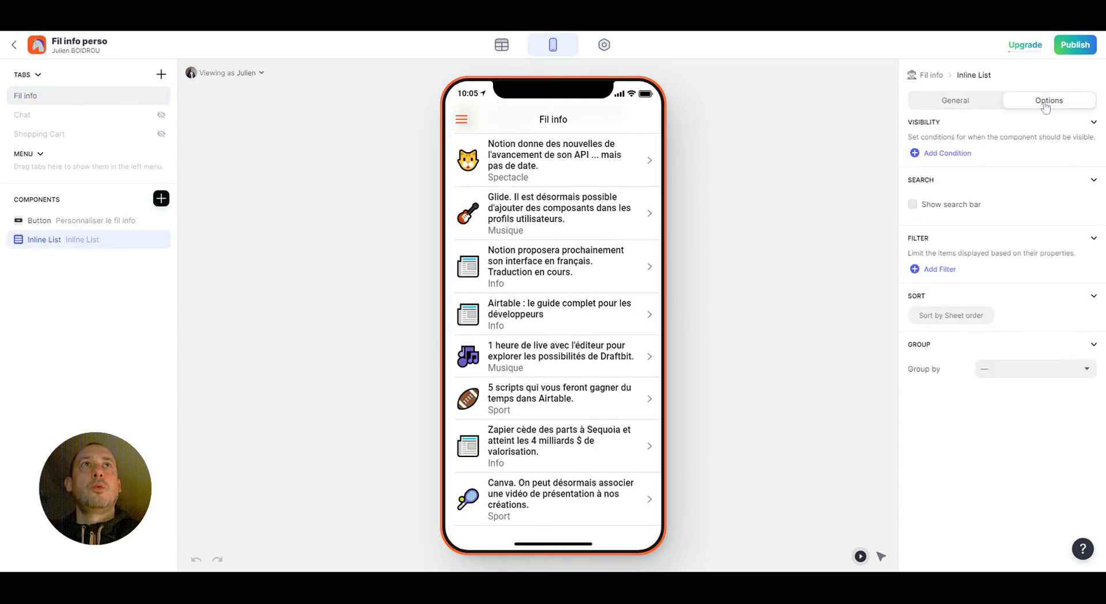
pyautogui.click(939, 270)
pyautogui.click(961, 273)
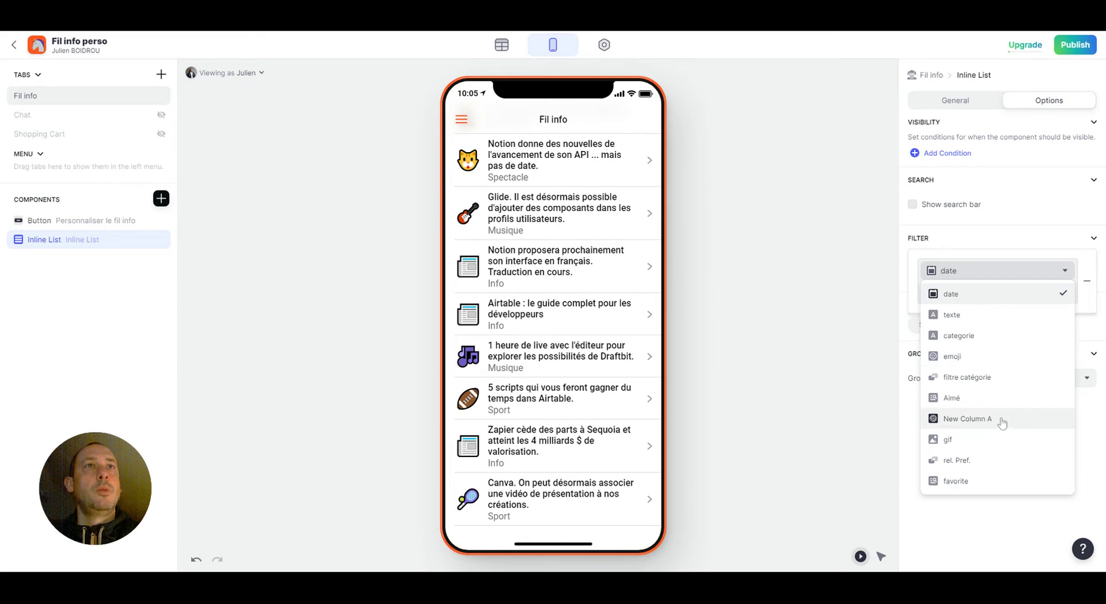
pyautogui.click(1003, 422)
# Try the is empty condition on the New Column A filter and replace it with equals, leaving the value blank.
pyautogui.click(966, 298)
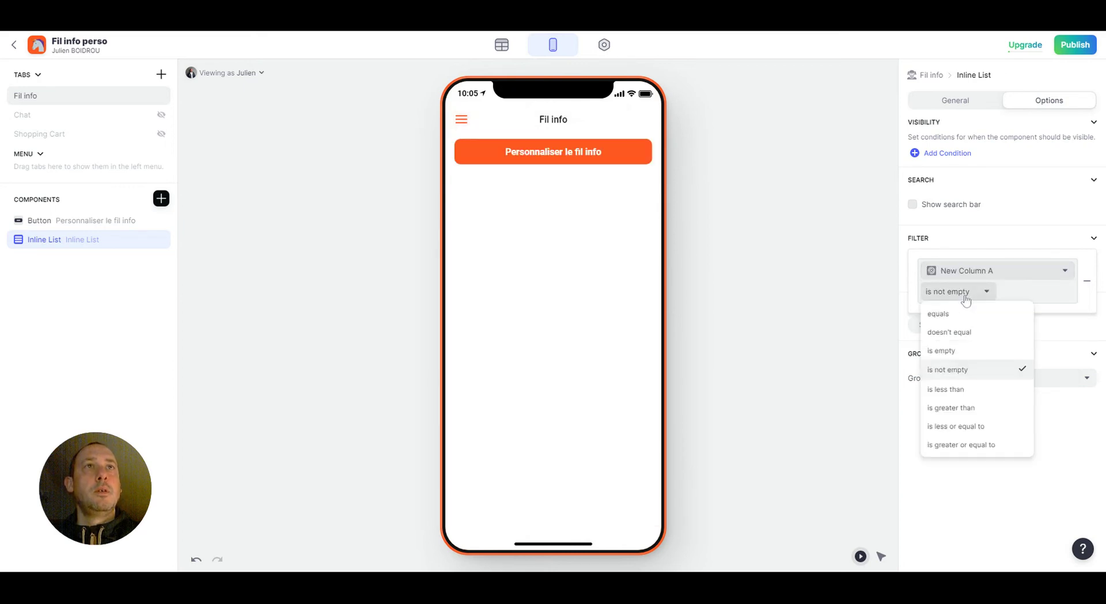
pyautogui.click(966, 353)
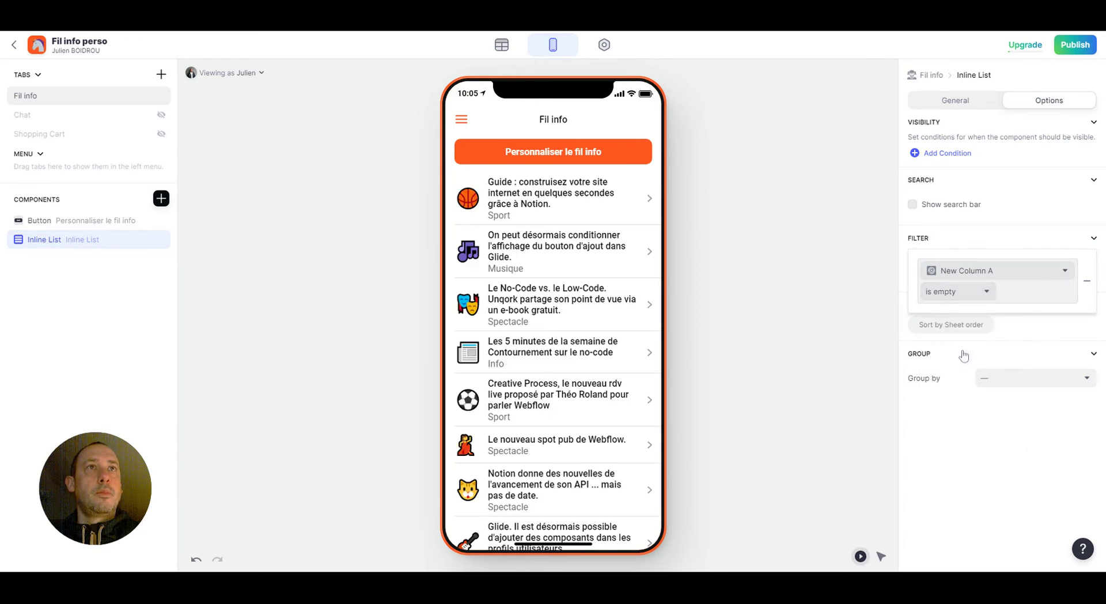
pyautogui.click(988, 294)
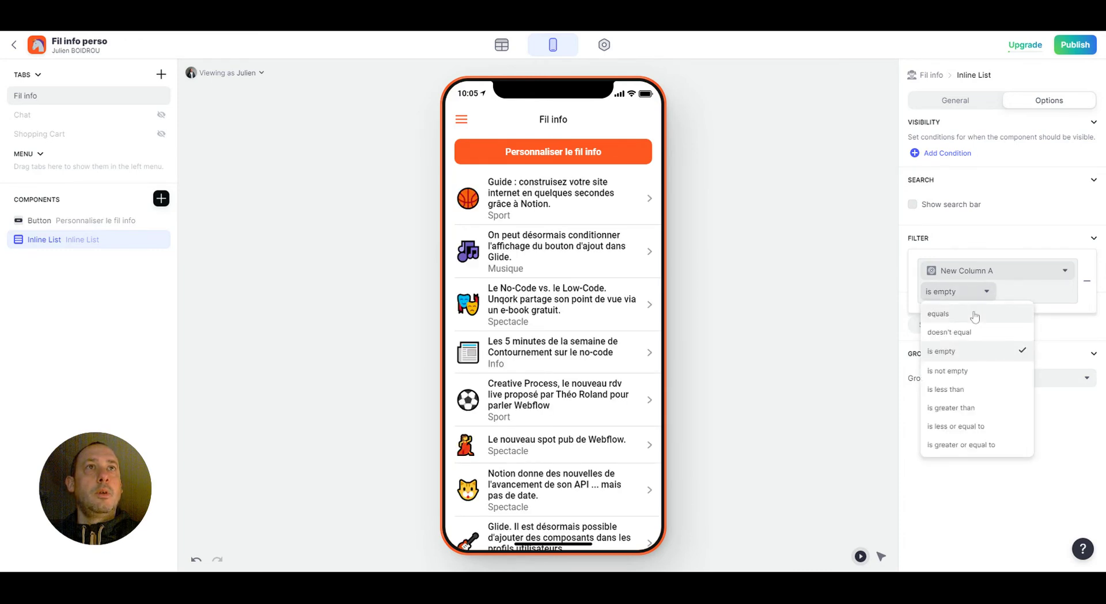
pyautogui.click(974, 315)
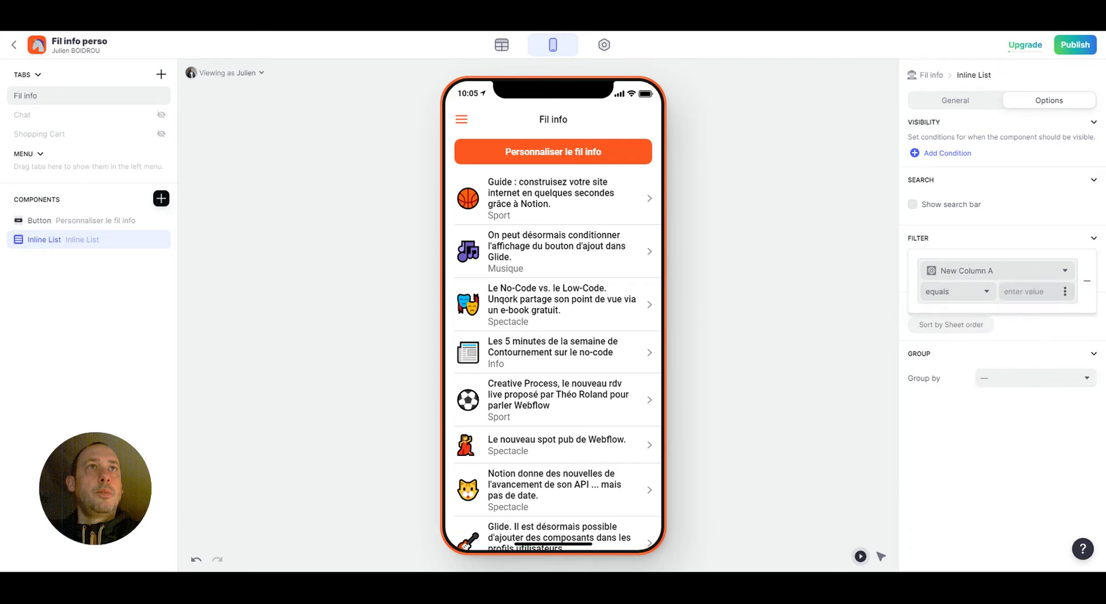
pyautogui.write('tru')
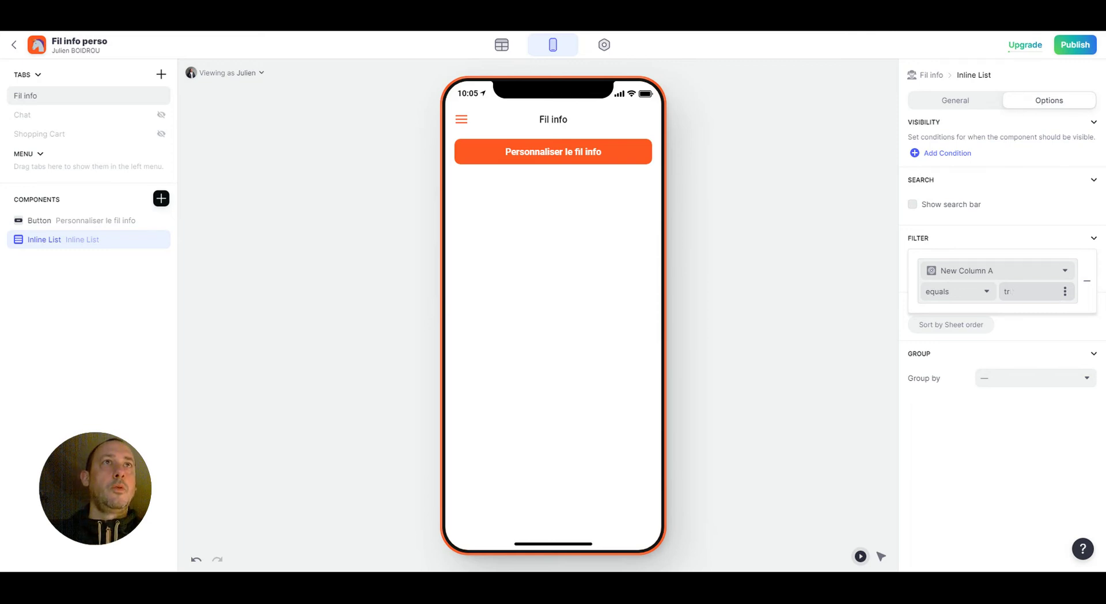
pyautogui.click(1058, 236)
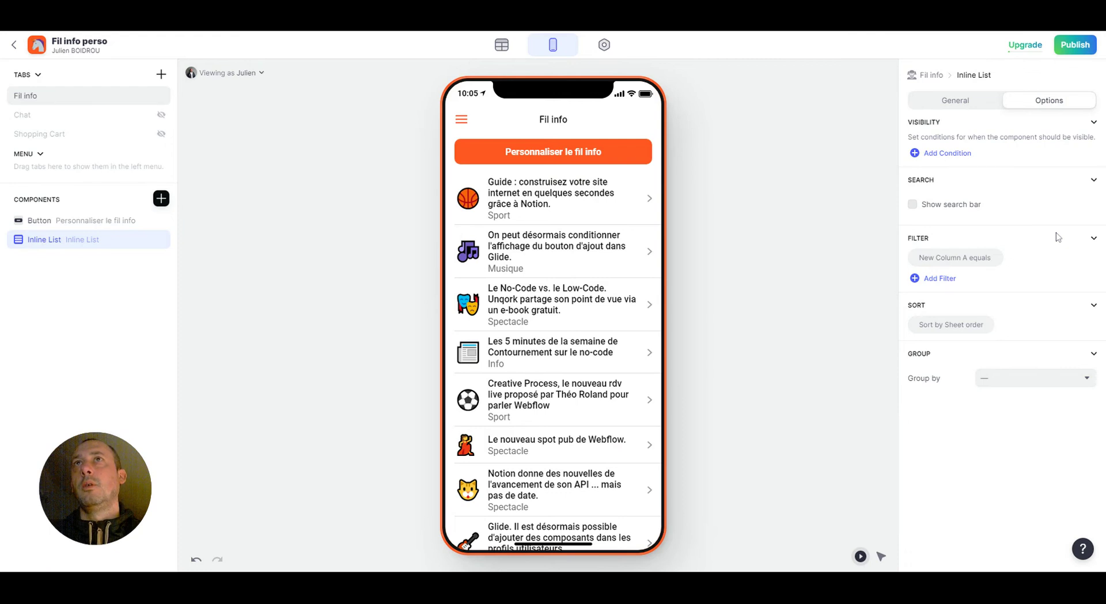
# Check the favorite column in the Fil info table.
pyautogui.click(502, 45)
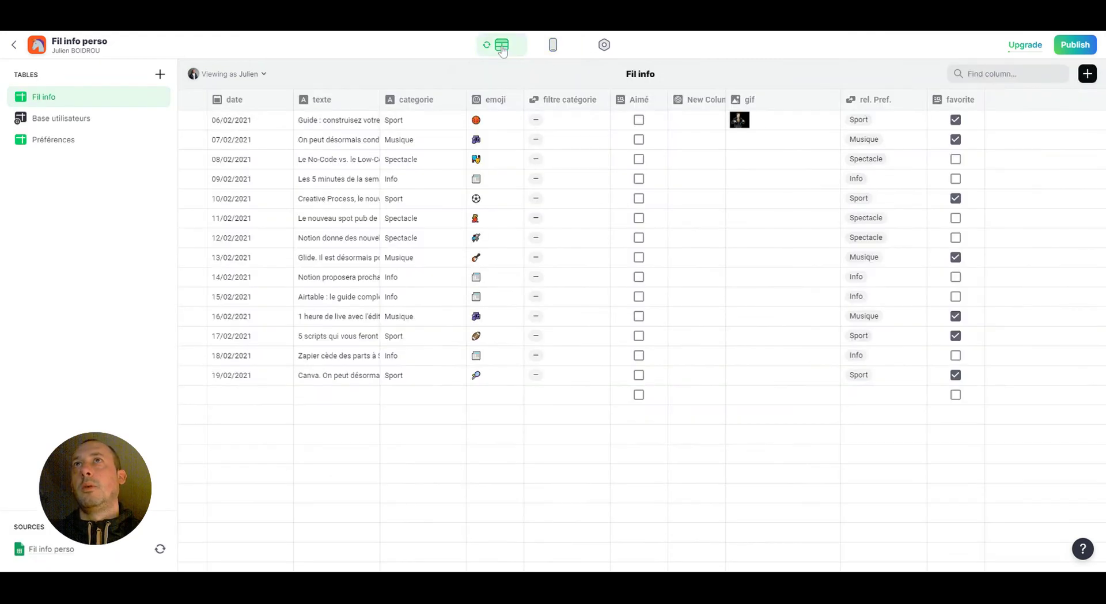
pyautogui.click(977, 100)
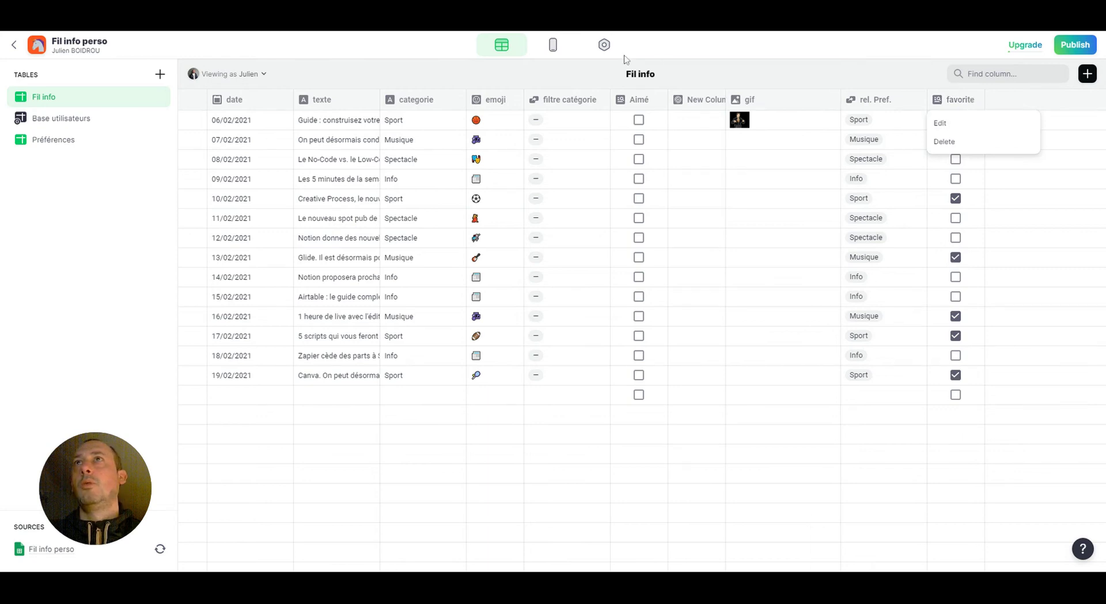
pyautogui.click(553, 47)
# Change the filter of the Fil info screen's inline list to favorite is true.
pyautogui.click(553, 47)
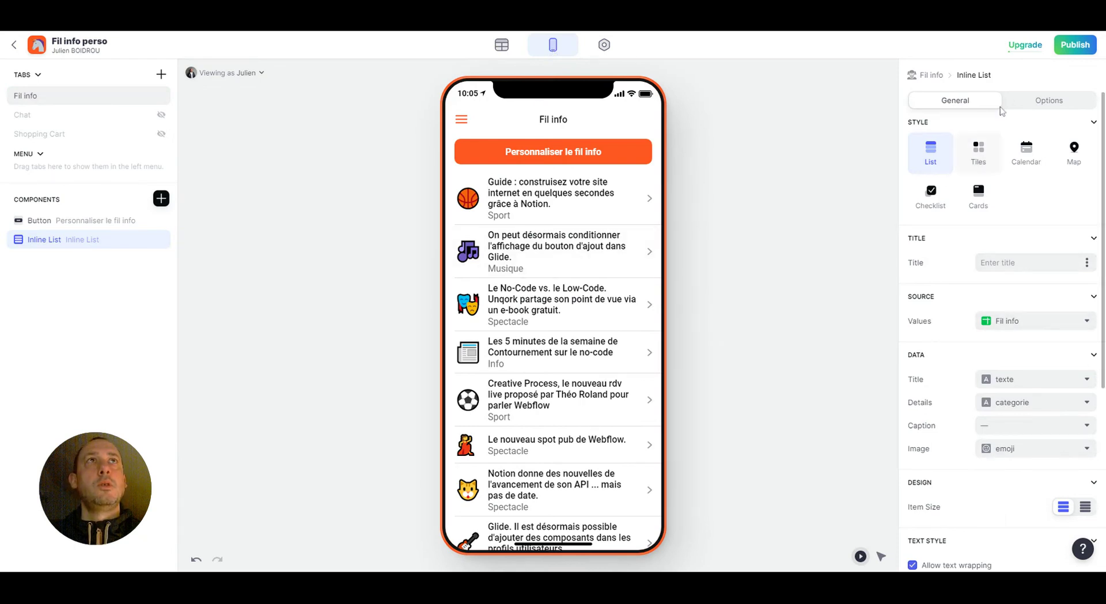
pyautogui.click(1024, 100)
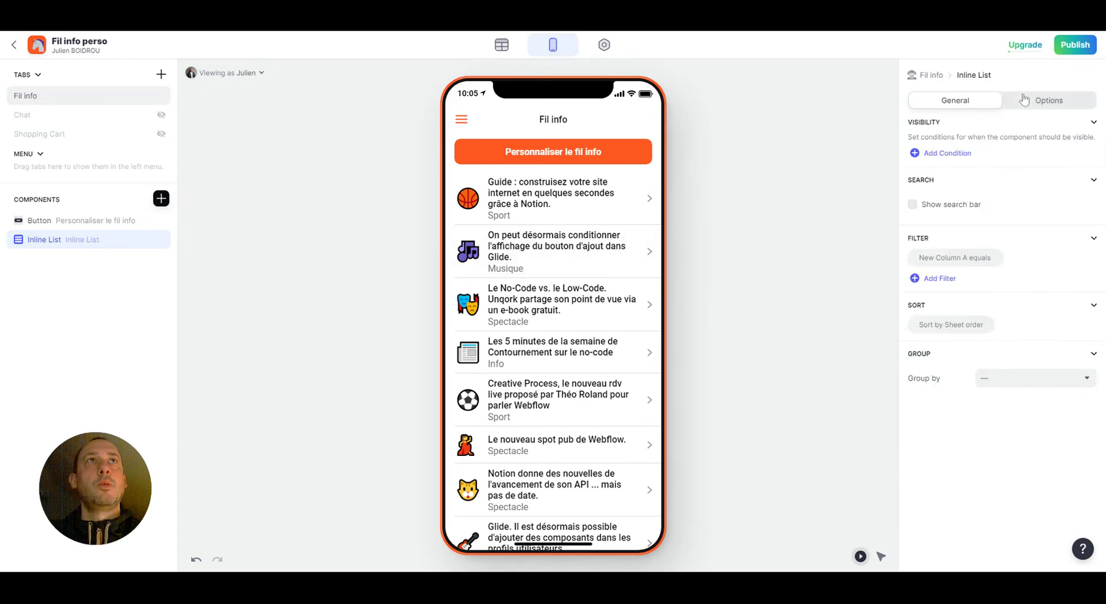
pyautogui.click(942, 258)
pyautogui.click(975, 280)
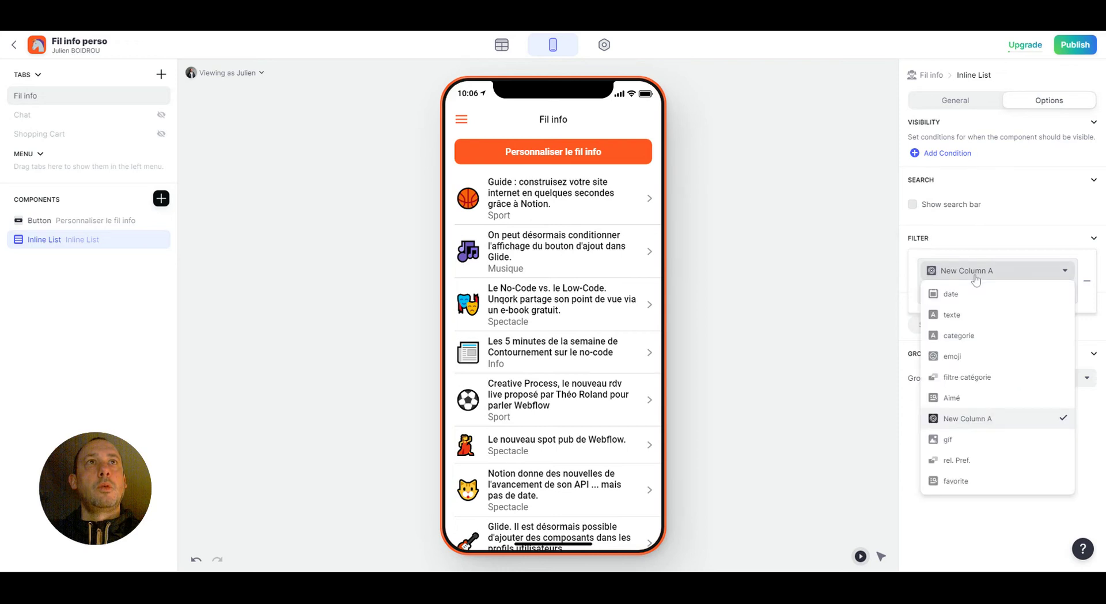
pyautogui.click(958, 481)
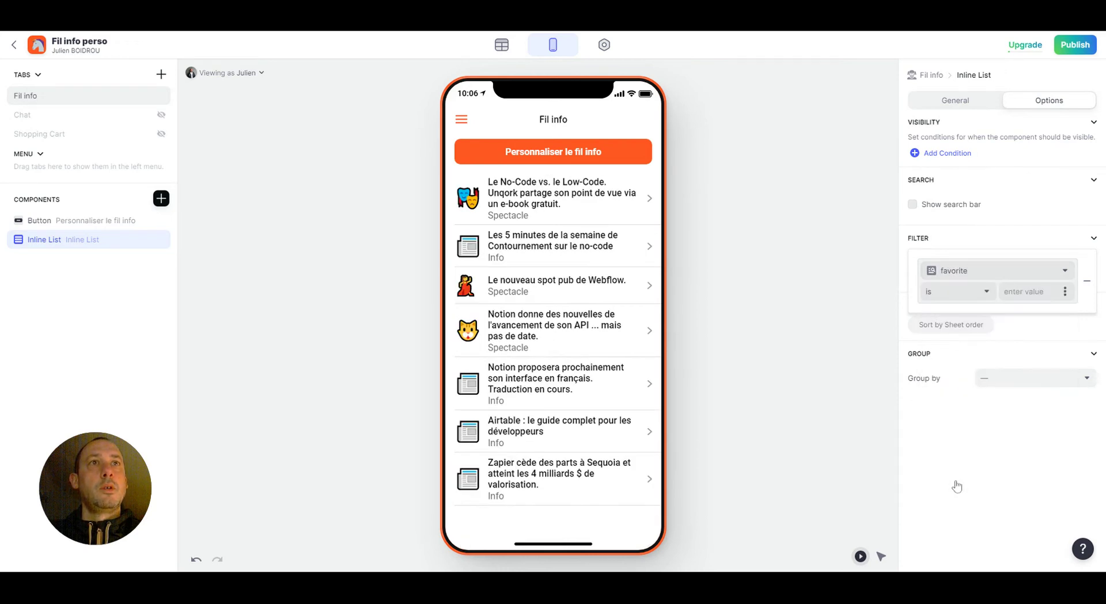
pyautogui.click(986, 295)
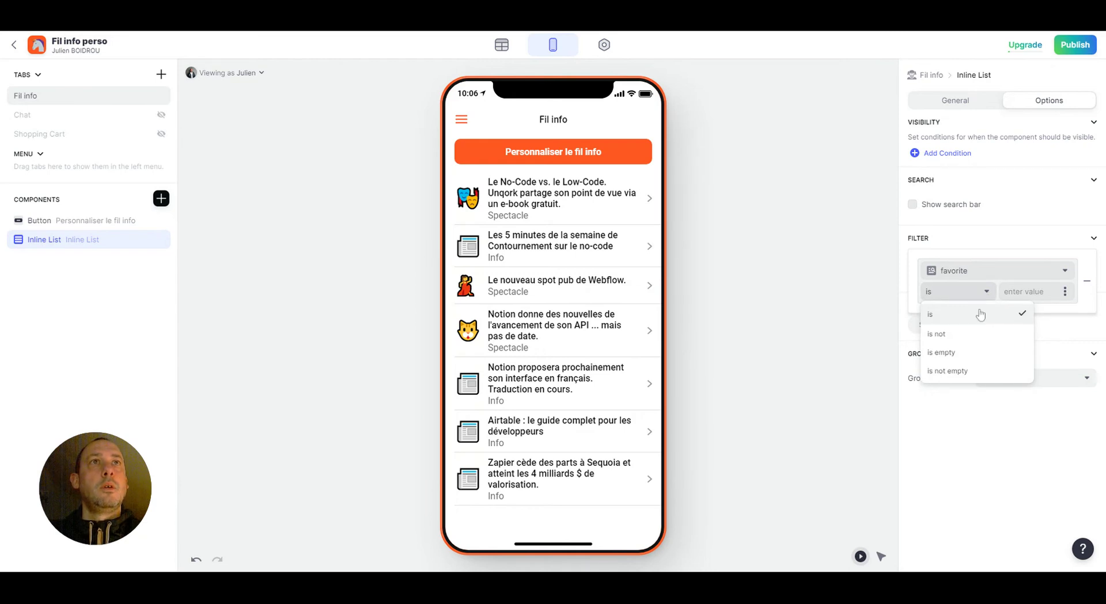
pyautogui.click(1015, 300)
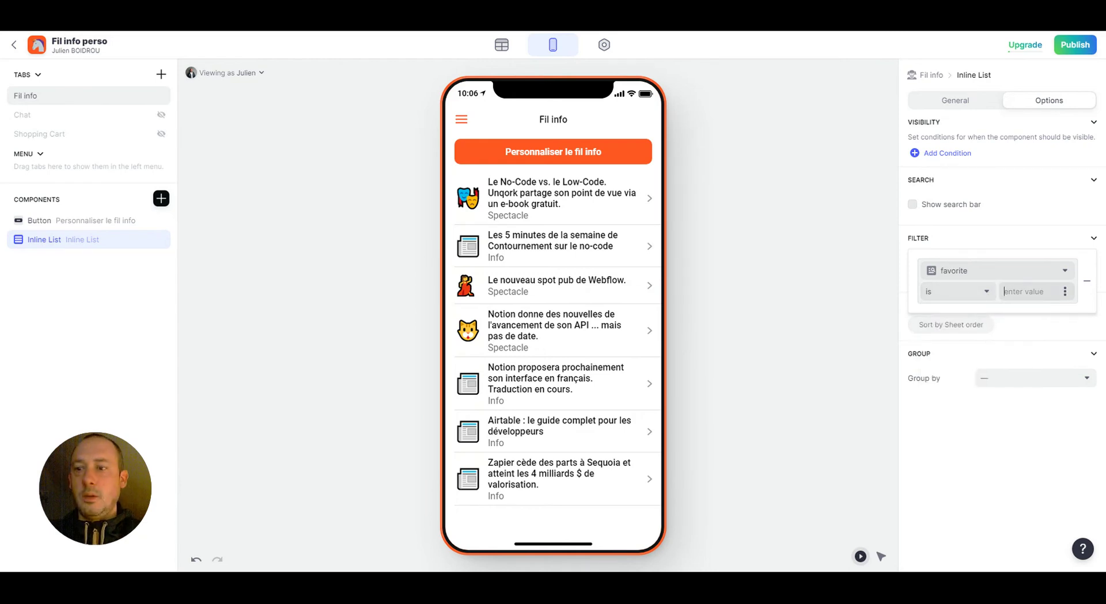
pyautogui.write('true')
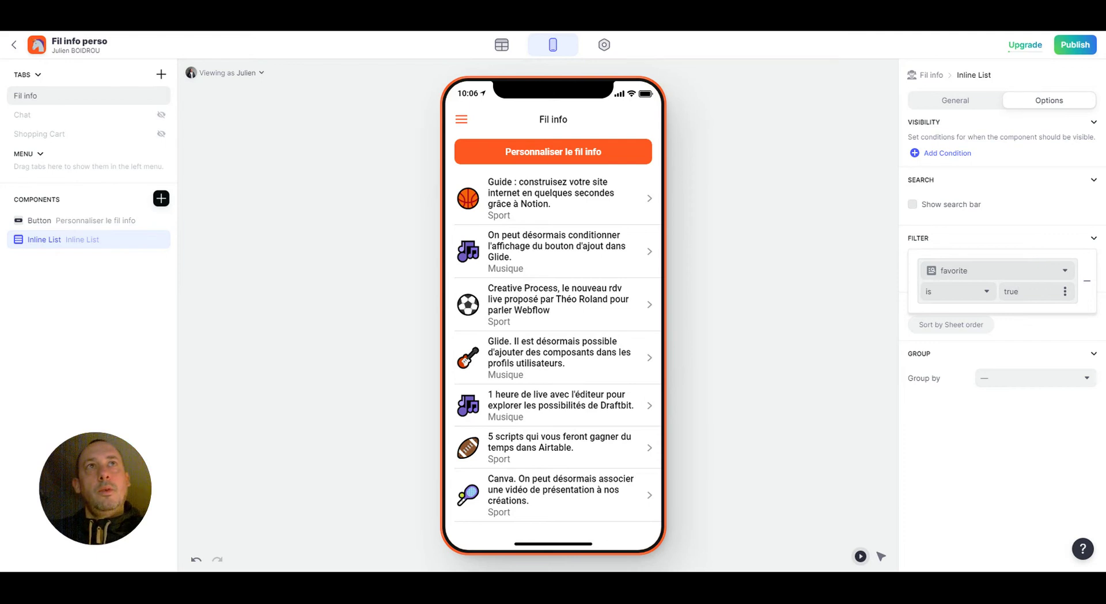
pyautogui.click(1031, 242)
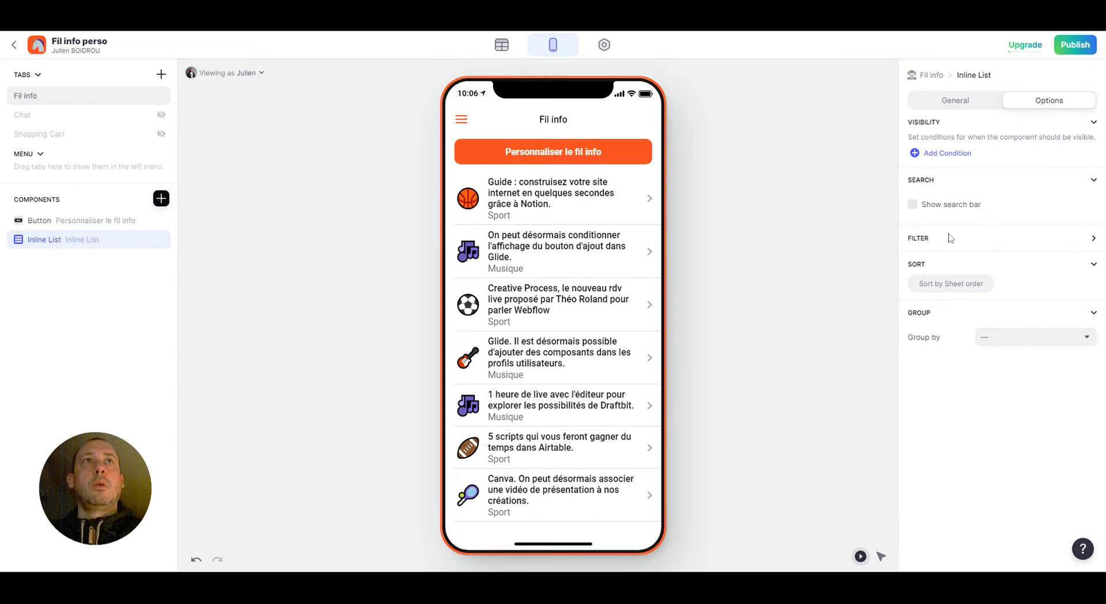
pyautogui.click(1094, 242)
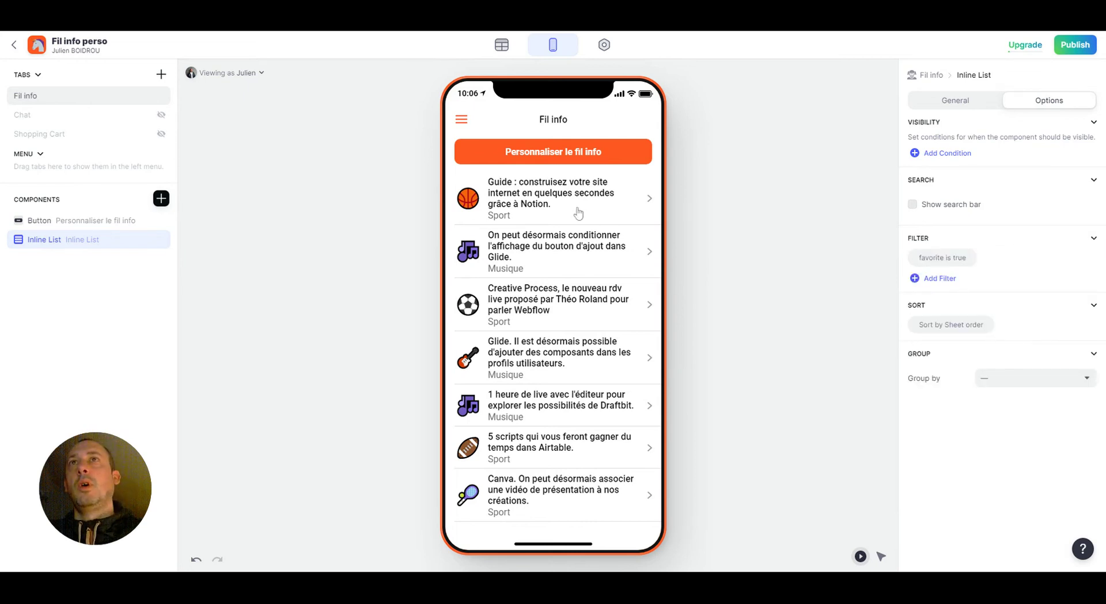
# On the app's Préférences screen, favourite Spectacle, unfavourite Sport and Musique, and return to the news feed.
pyautogui.click(594, 154)
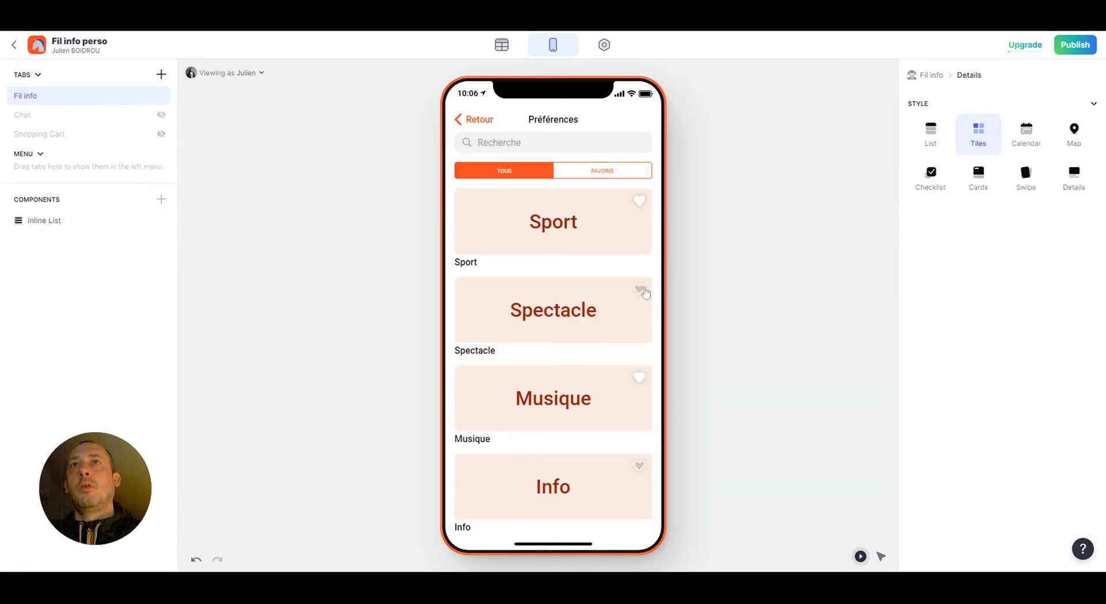
pyautogui.click(639, 289)
pyautogui.click(642, 213)
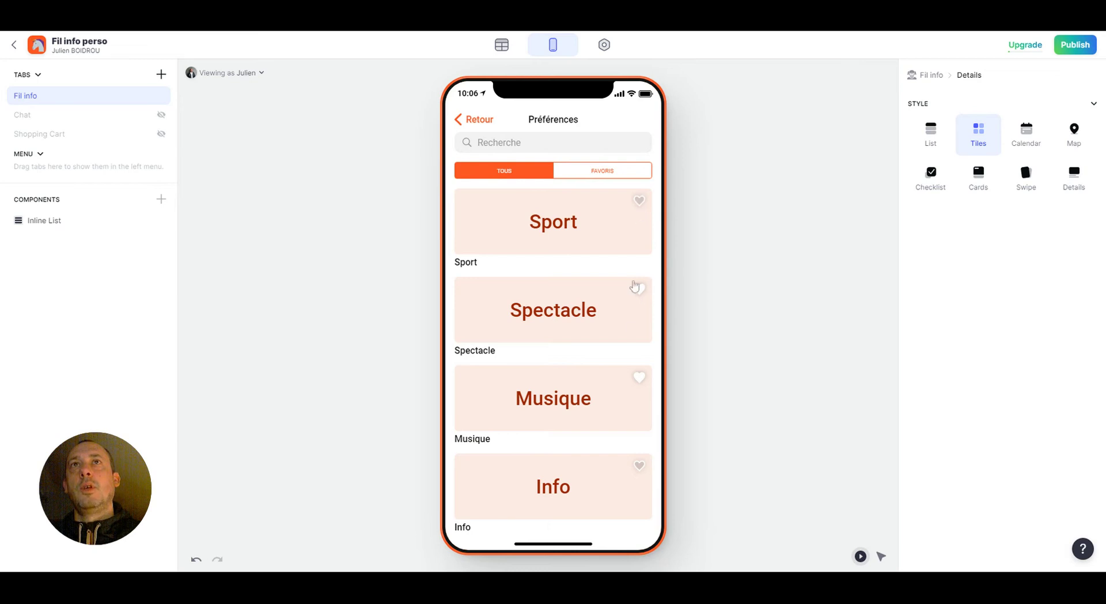
pyautogui.click(639, 378)
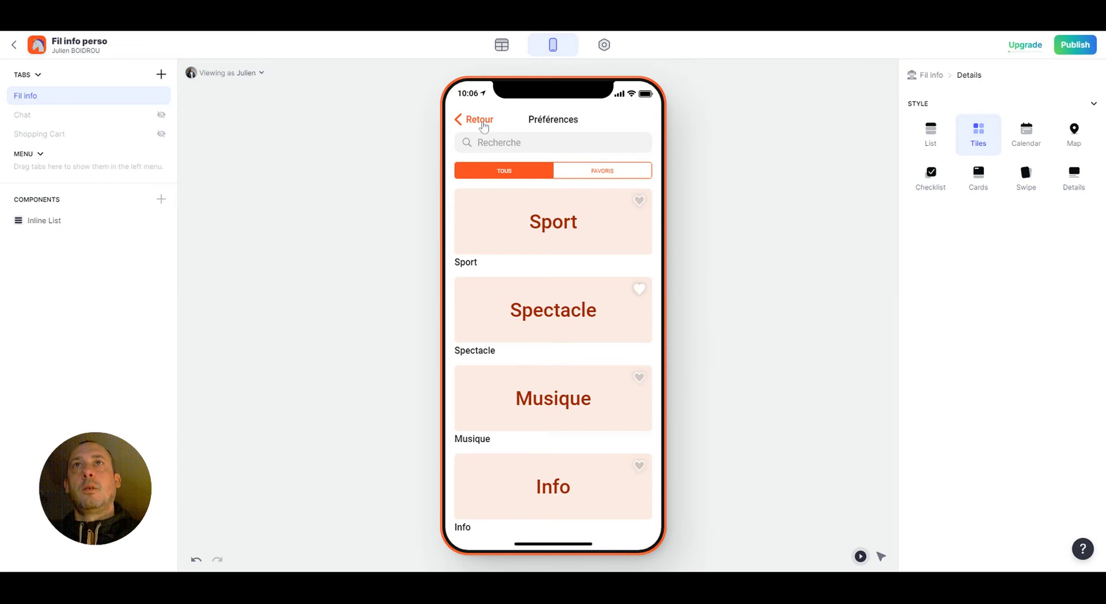
pyautogui.click(483, 123)
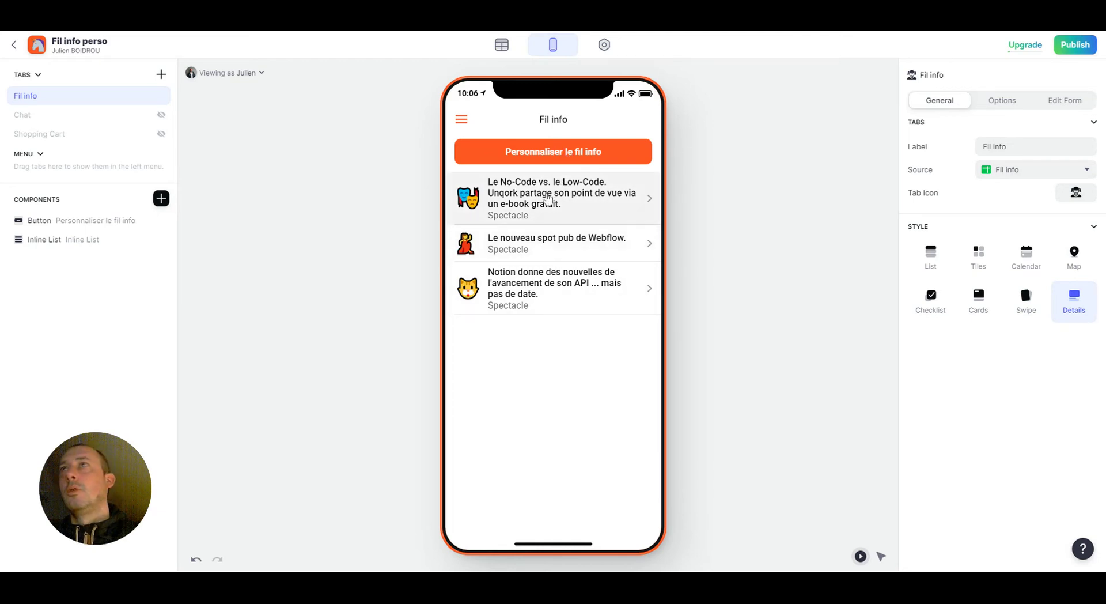
# Add a Rollup column named nb favoris to the Fil info table.
pyautogui.click(501, 45)
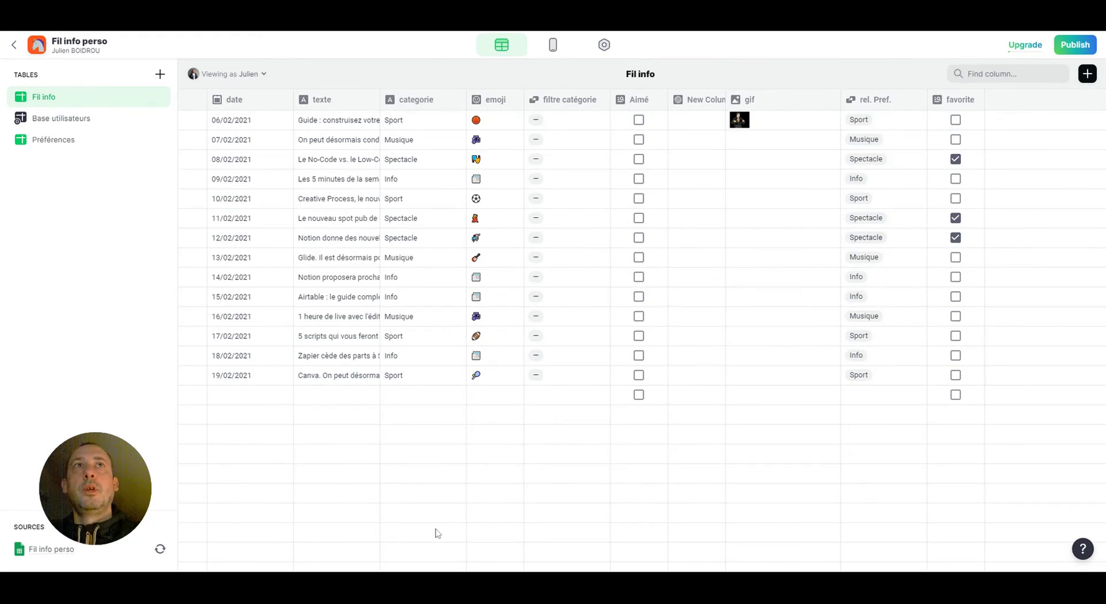
pyautogui.click(1086, 74)
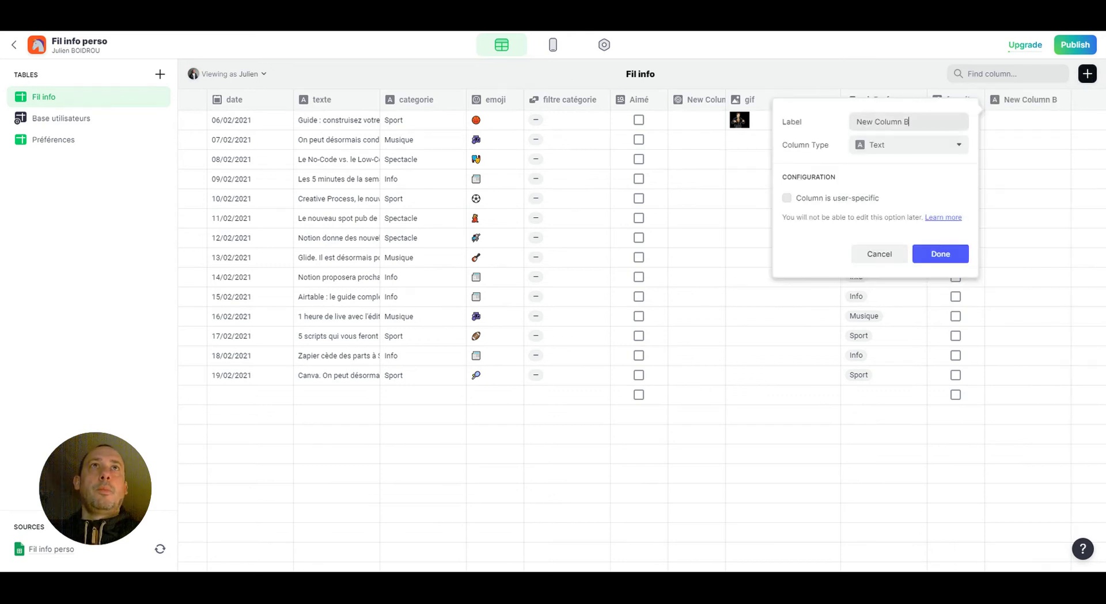
pyautogui.moveTo(925, 121); pyautogui.dragTo(847, 124)
pyautogui.write('n')
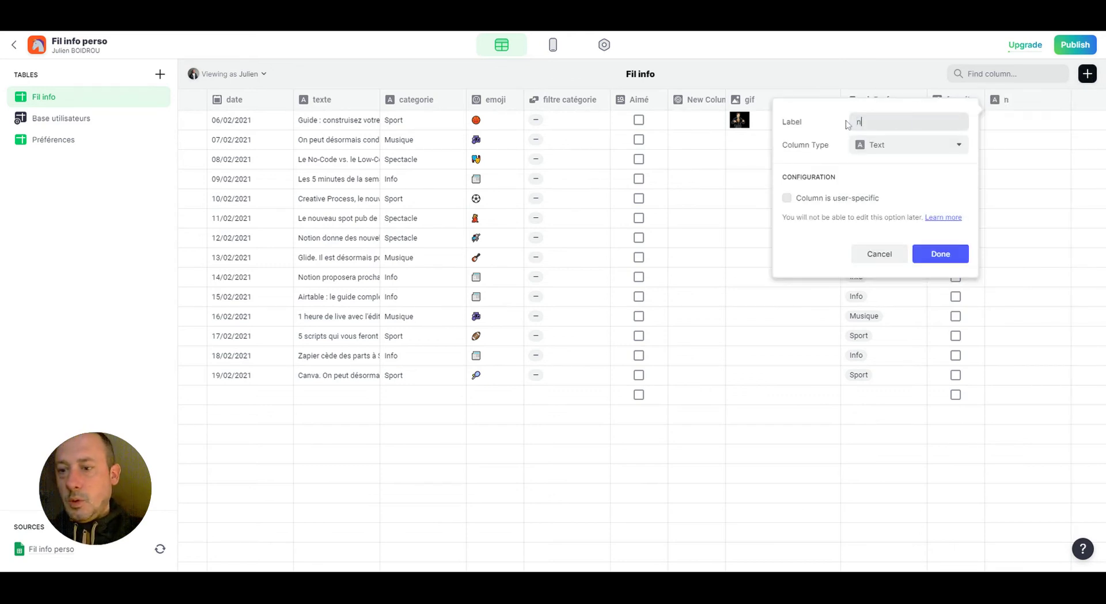
pyautogui.write('b favoris')
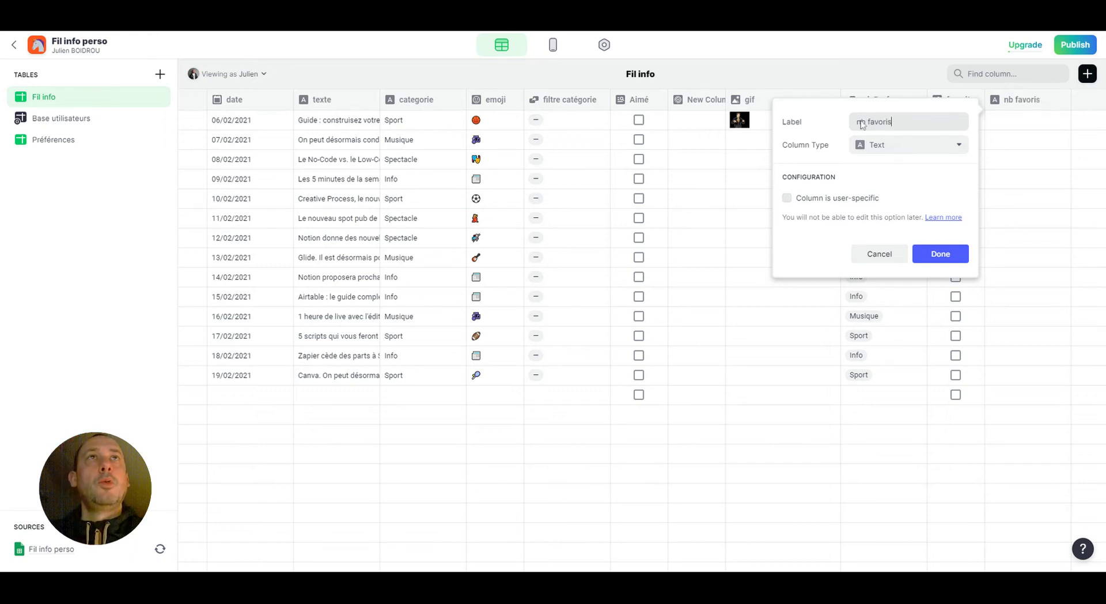
pyautogui.click(901, 151)
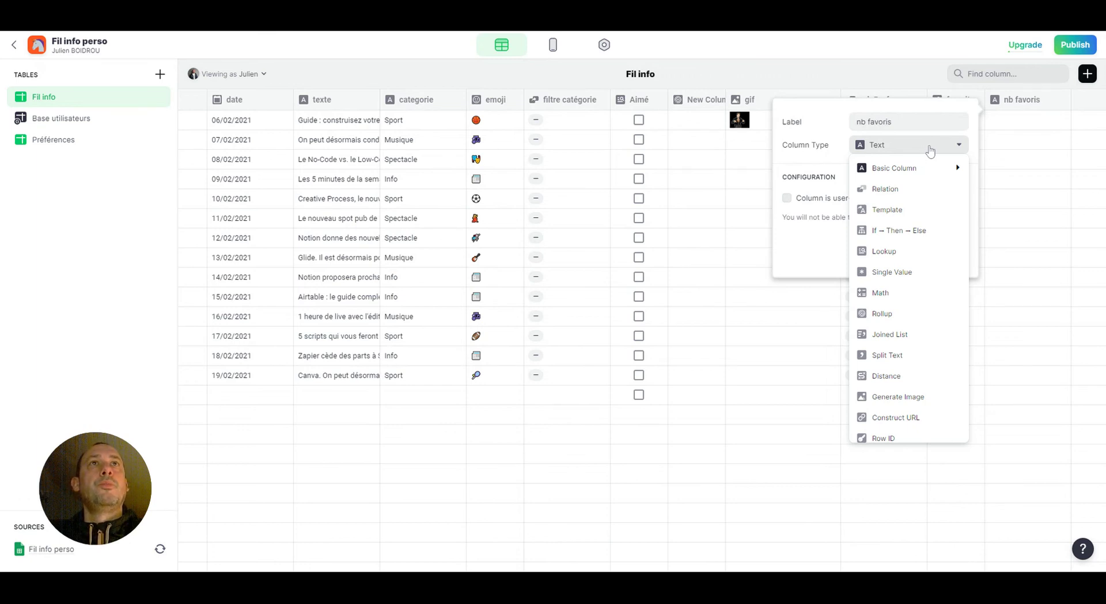
pyautogui.click(883, 314)
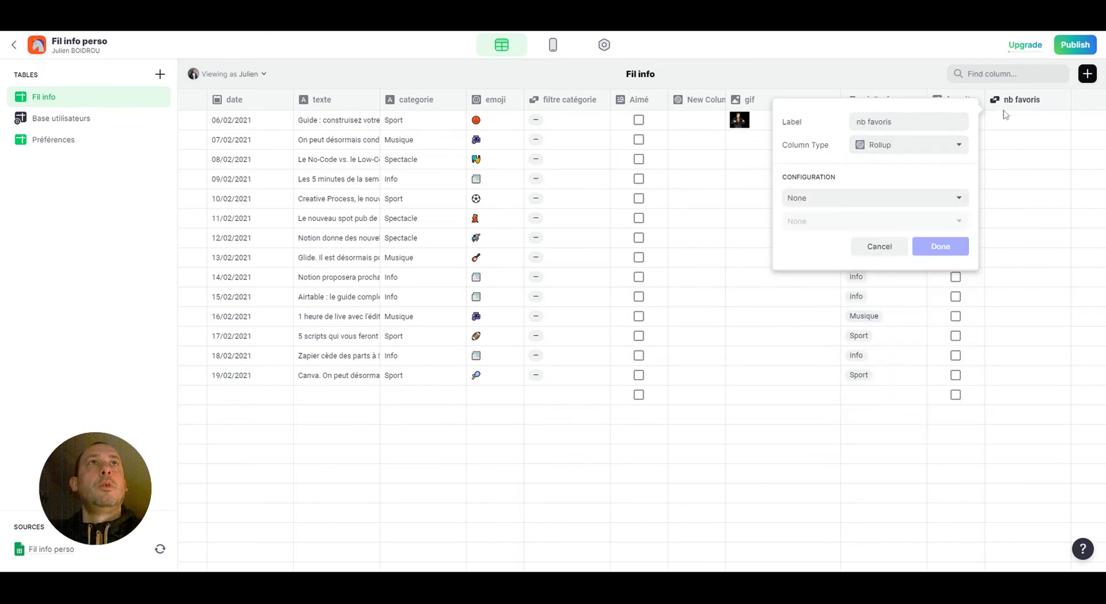
# Configure the nb favoris rollup as Count True of the favorite column in Fil info and save it.
pyautogui.click(894, 198)
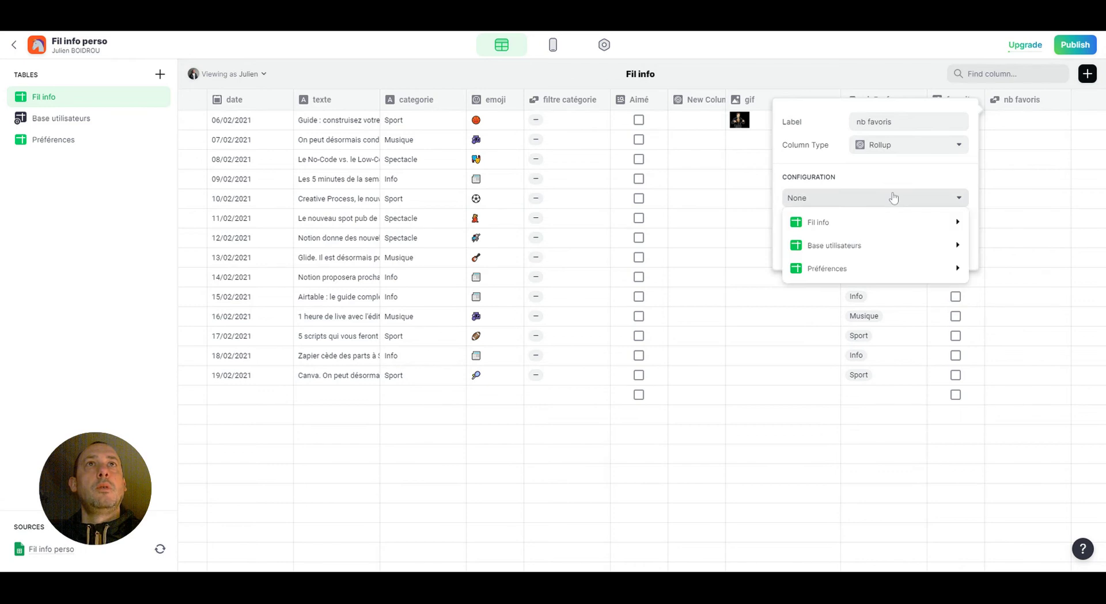
pyautogui.moveTo(890, 234)
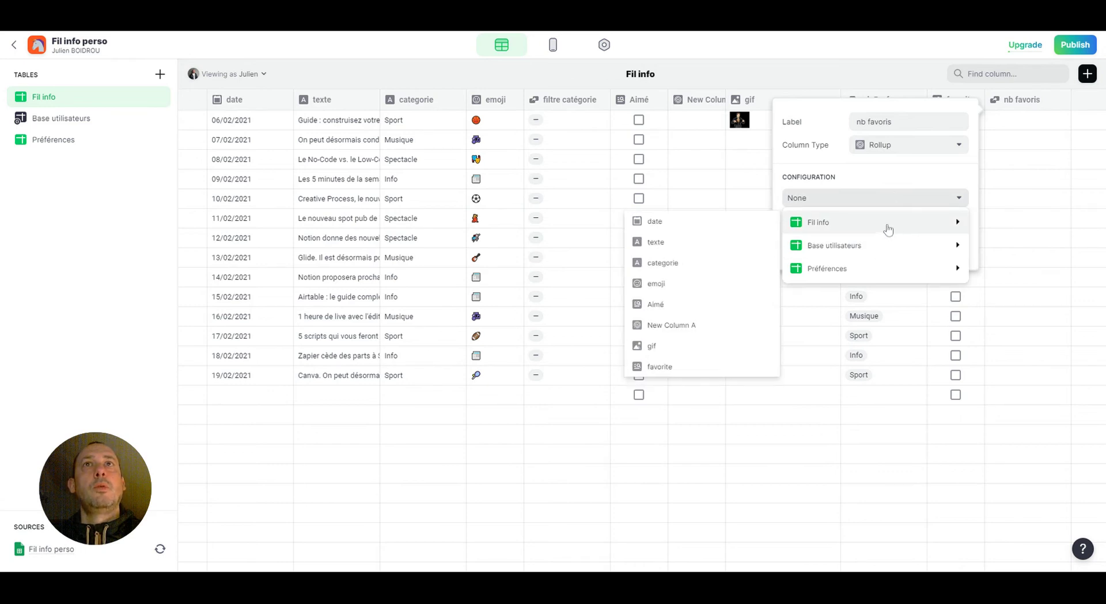
pyautogui.click(684, 368)
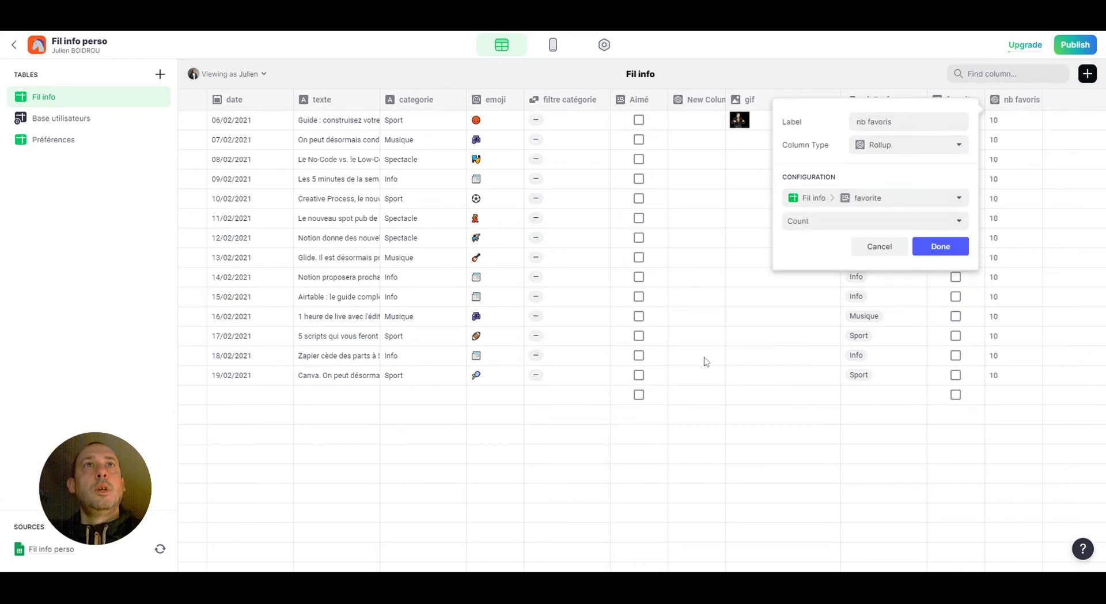
pyautogui.click(858, 225)
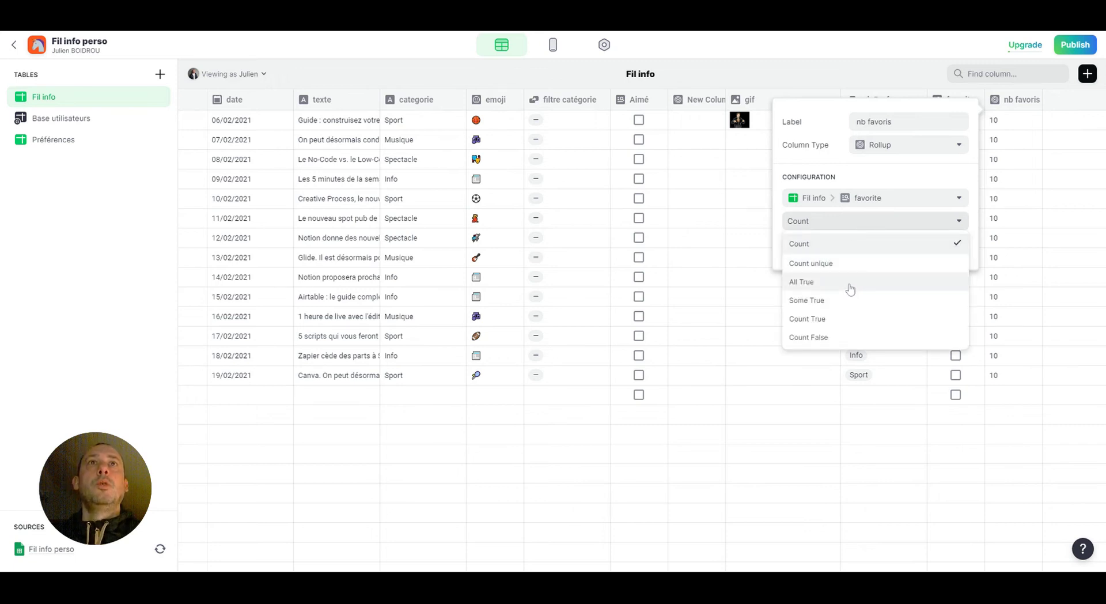
pyautogui.click(842, 254)
pyautogui.click(845, 224)
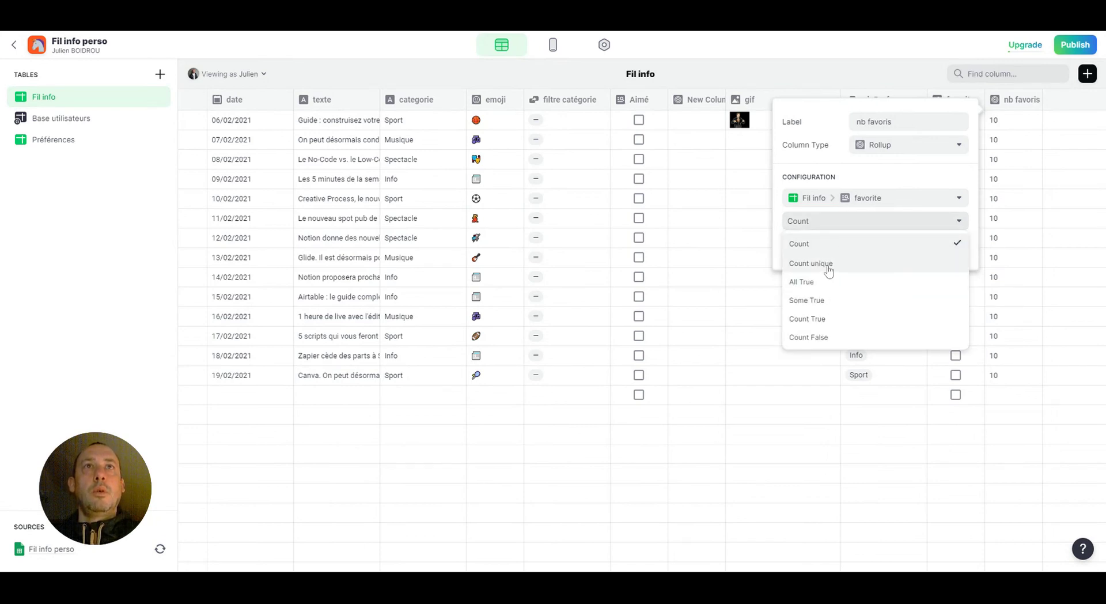
pyautogui.click(831, 319)
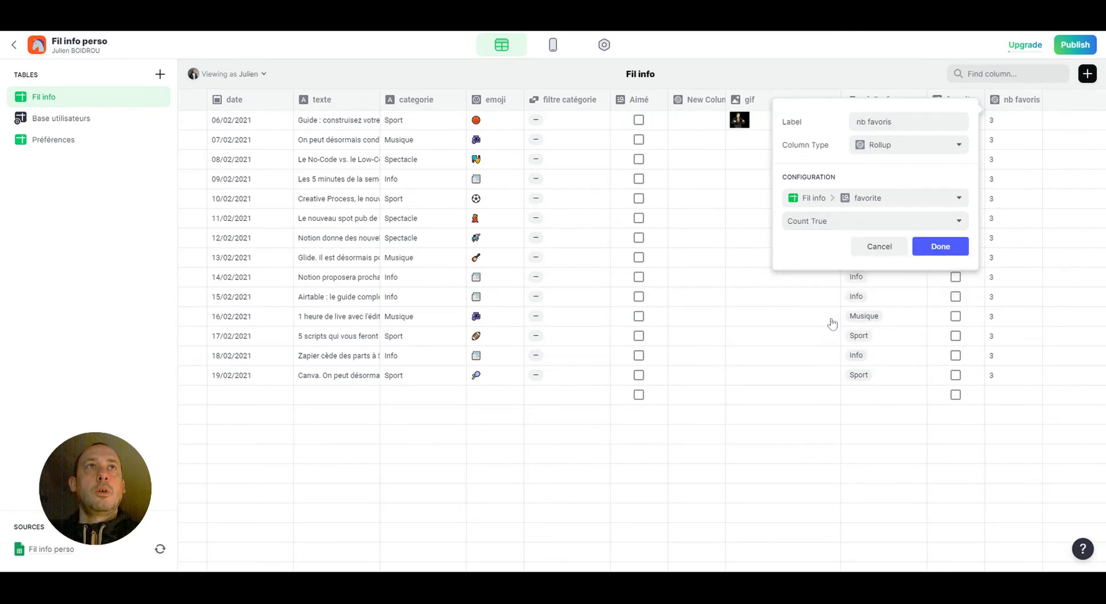
pyautogui.click(924, 251)
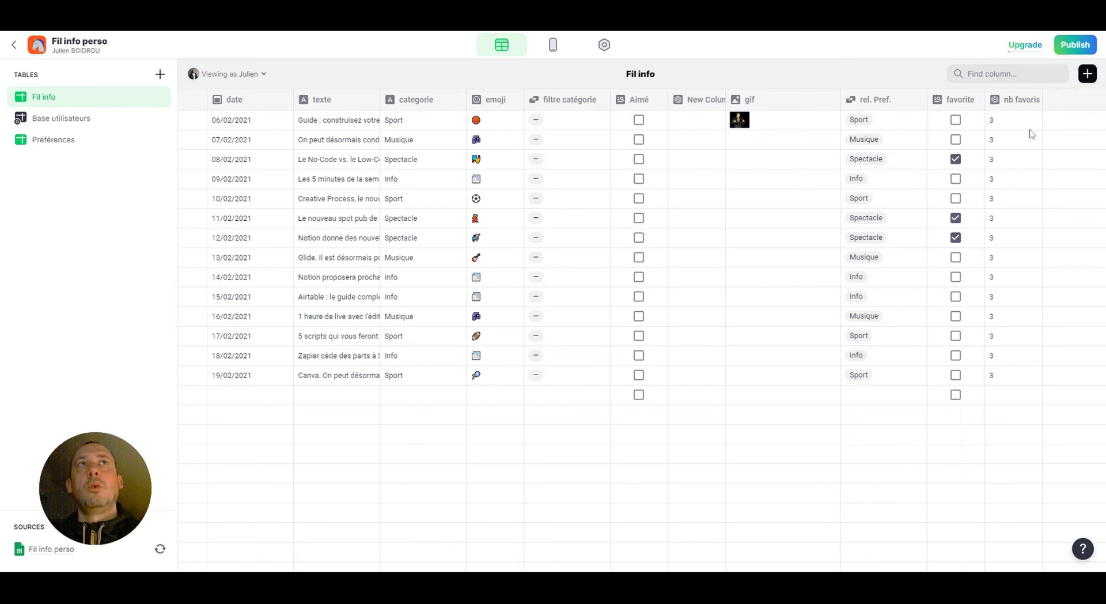
# Preview the Fil info table as another user to compare the favourite values, and switch back to the original user.
pyautogui.click(261, 72)
pyautogui.click(241, 163)
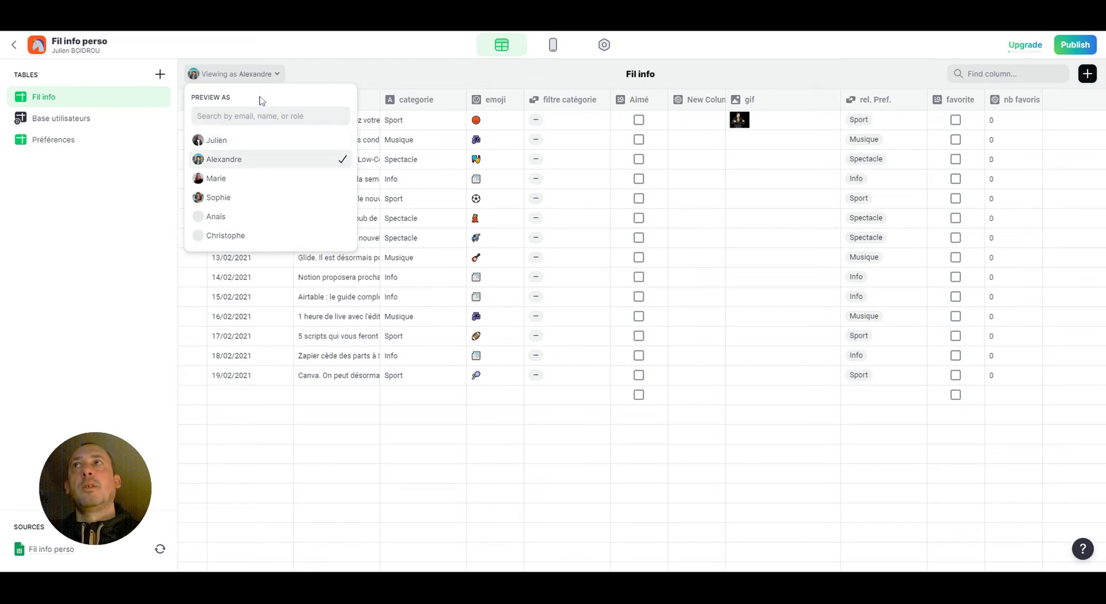
pyautogui.click(232, 144)
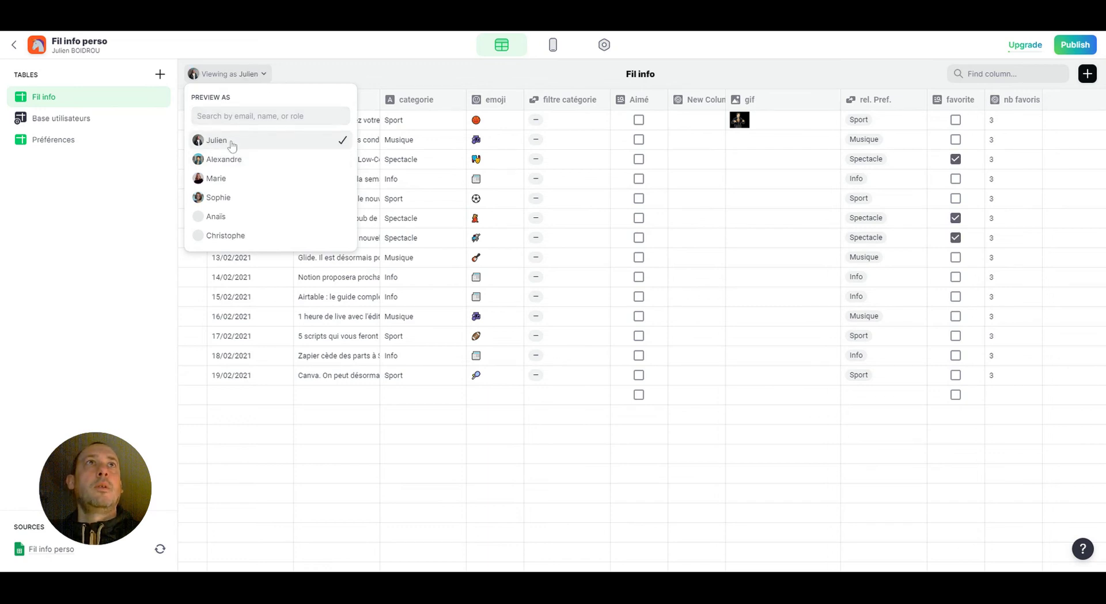
pyautogui.click(334, 68)
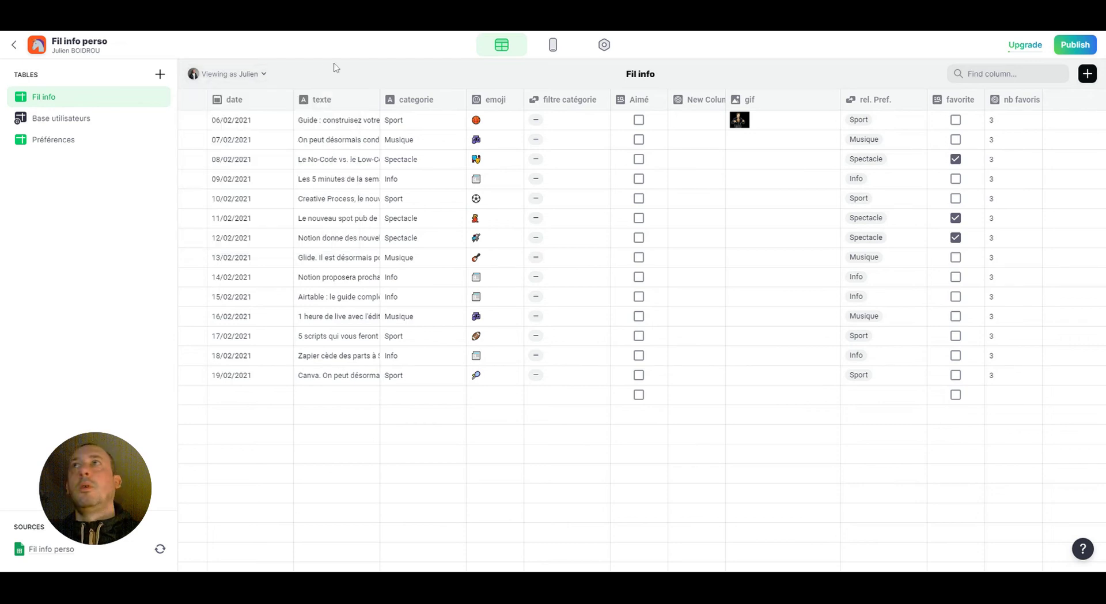
# Unfavourite Spectacle on the app's Préférences screen and return to the Fil info screen.
pyautogui.click(553, 45)
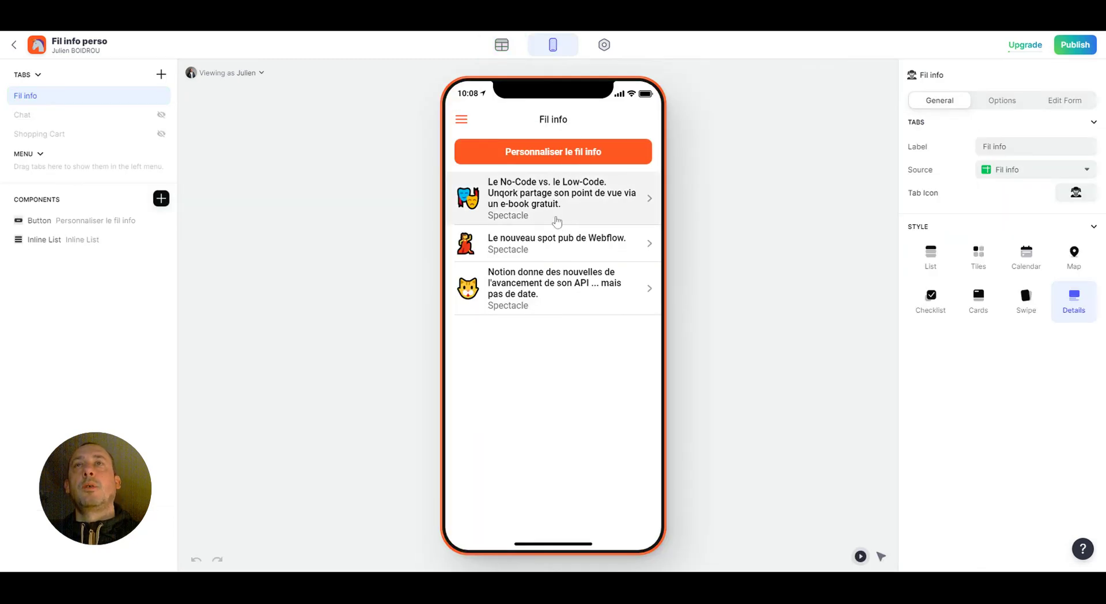
pyautogui.click(548, 152)
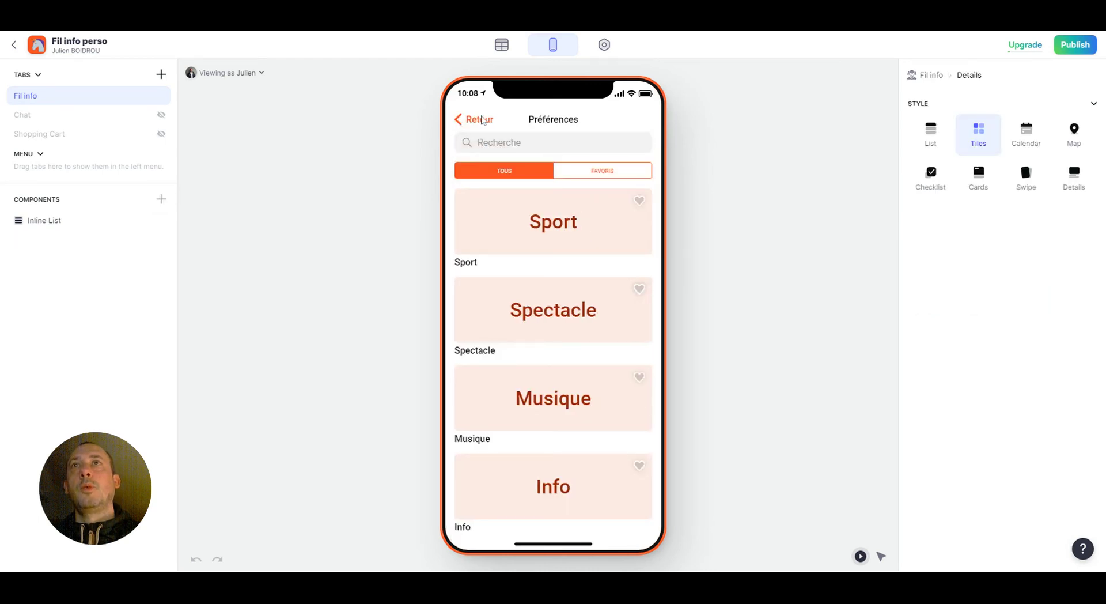
pyautogui.click(480, 120)
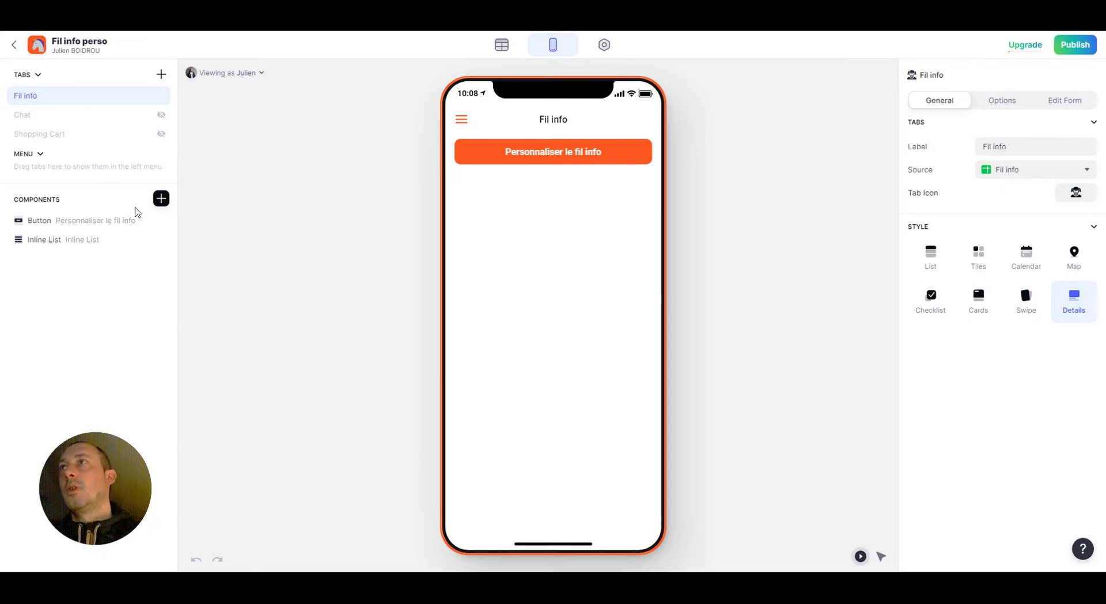
# Add an Image component showing the gif column to the Fil info screen and place it above the button.
pyautogui.click(162, 198)
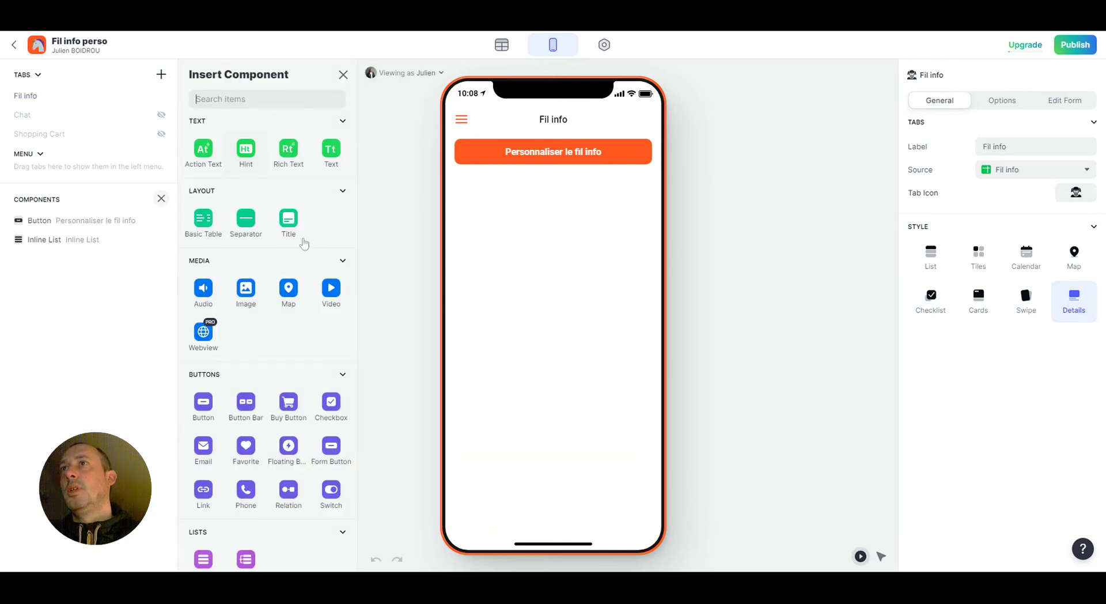
pyautogui.click(246, 289)
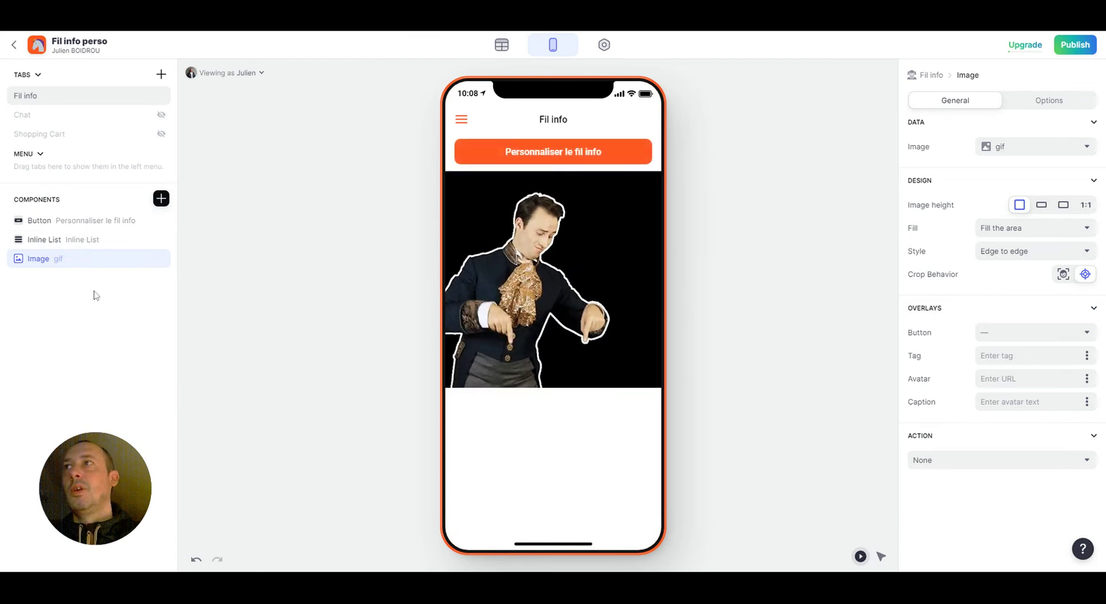
pyautogui.moveTo(86, 267); pyautogui.dragTo(86, 215)
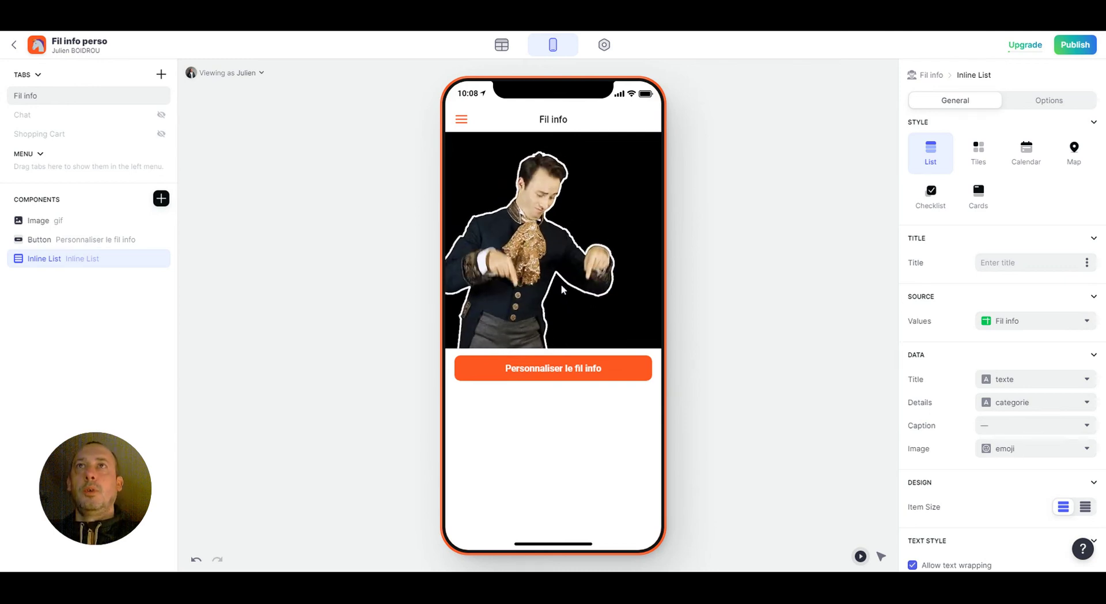
# Add a visibility condition to the gif Image component so it shows only when nb favoris equals 0.
pyautogui.click(68, 226)
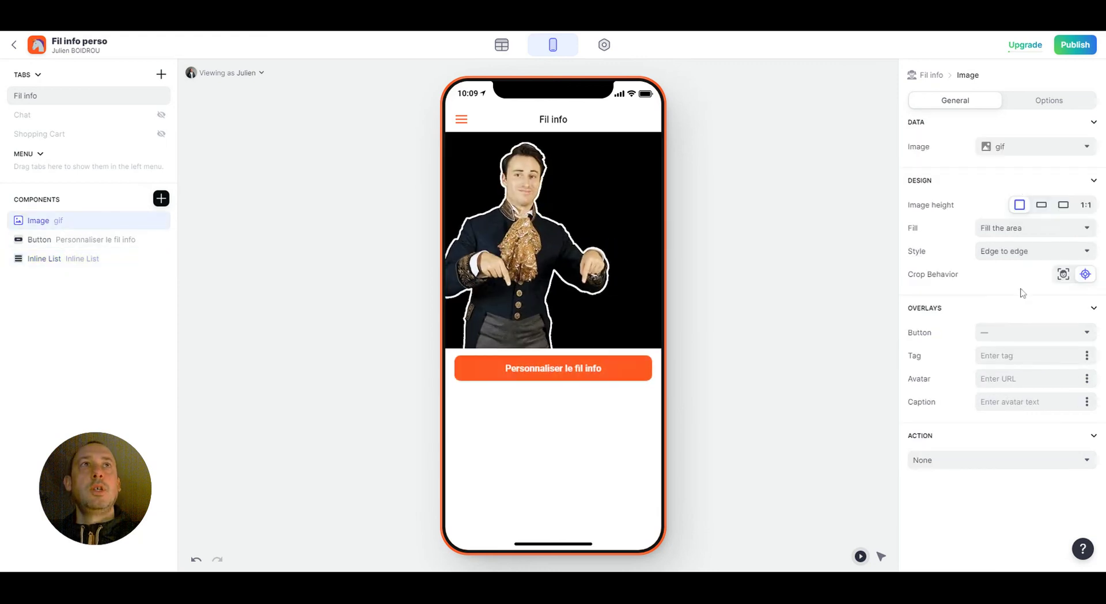
pyautogui.click(1039, 103)
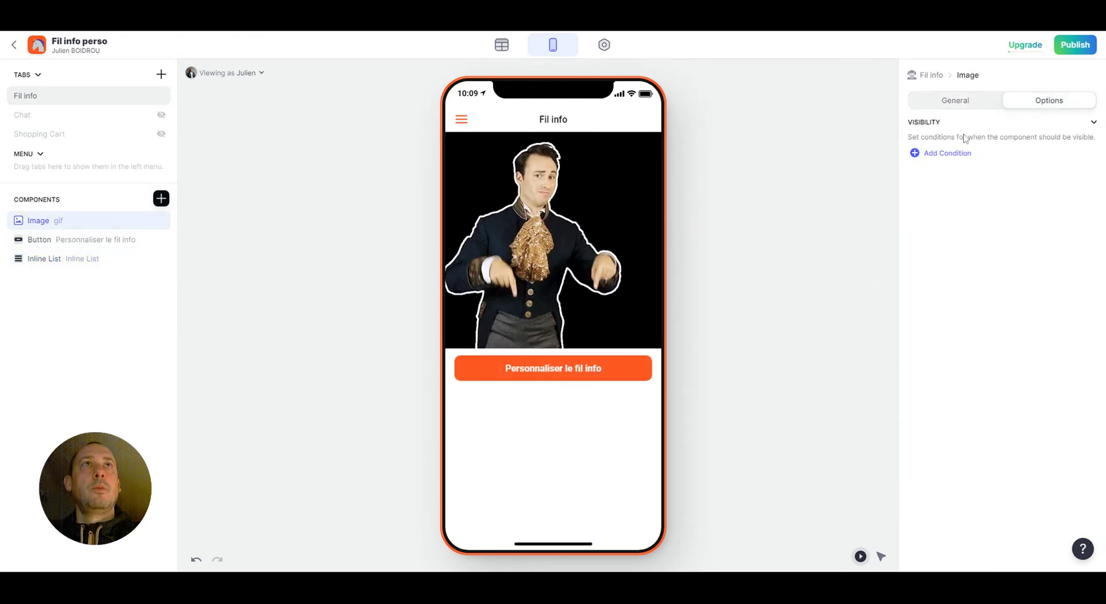
pyautogui.click(955, 154)
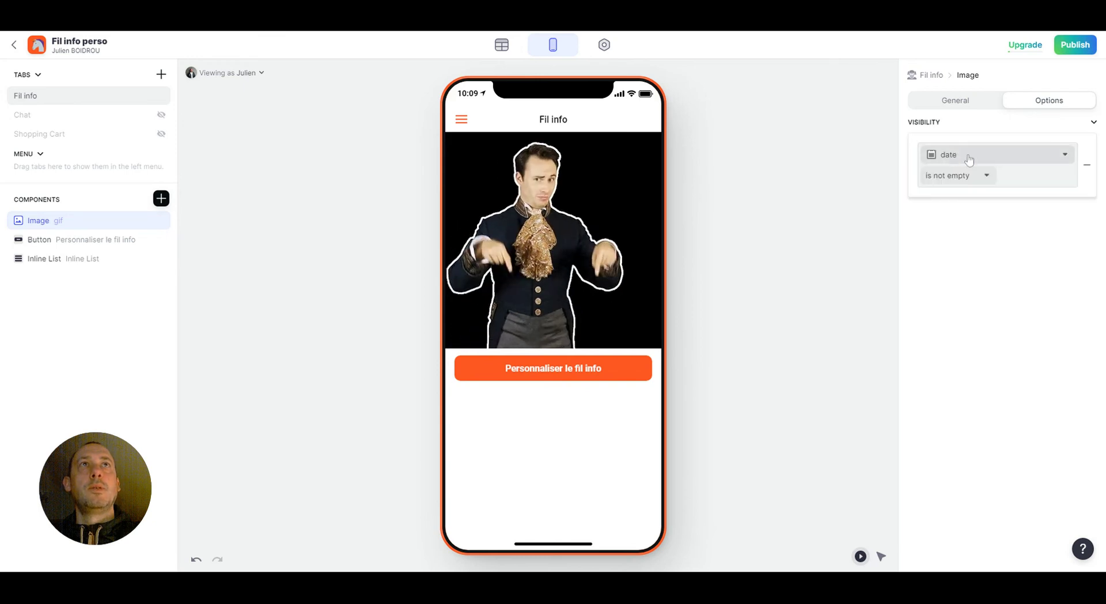
pyautogui.click(969, 159)
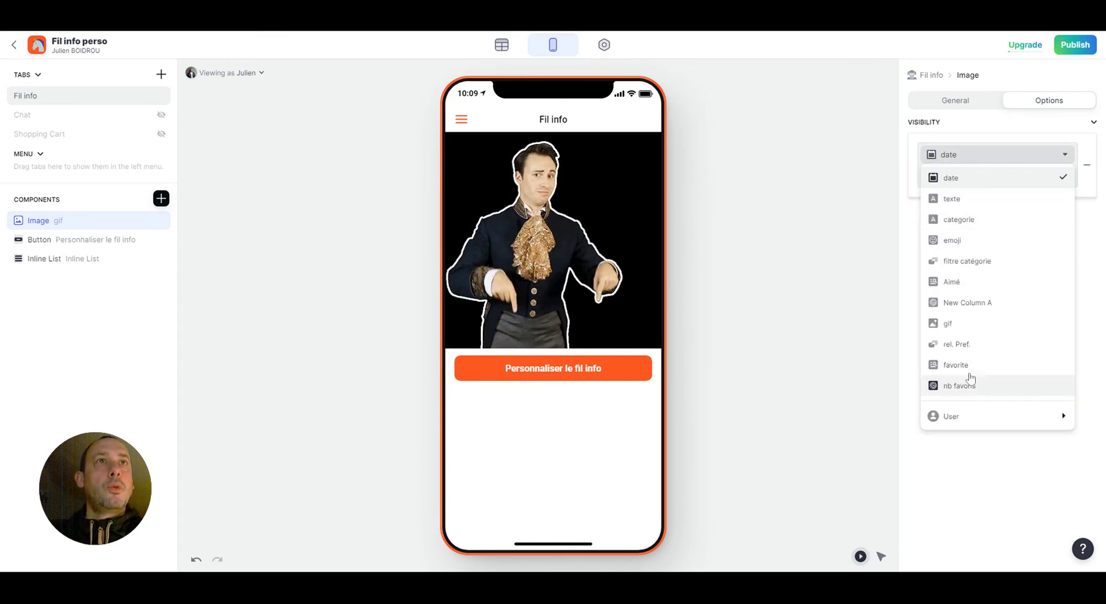
pyautogui.click(980, 387)
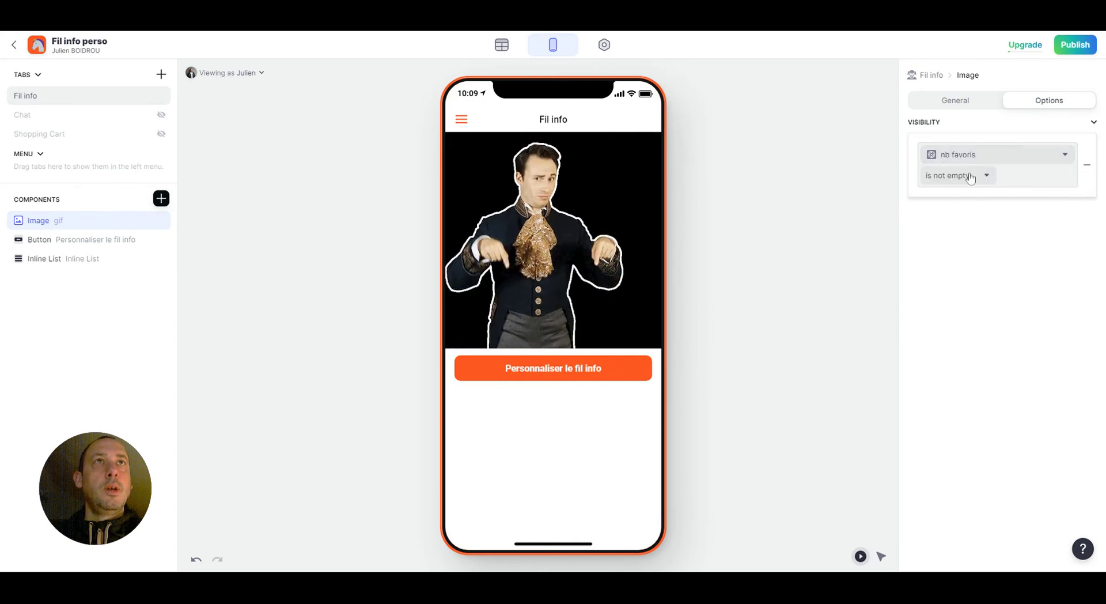
pyautogui.click(971, 178)
pyautogui.click(958, 200)
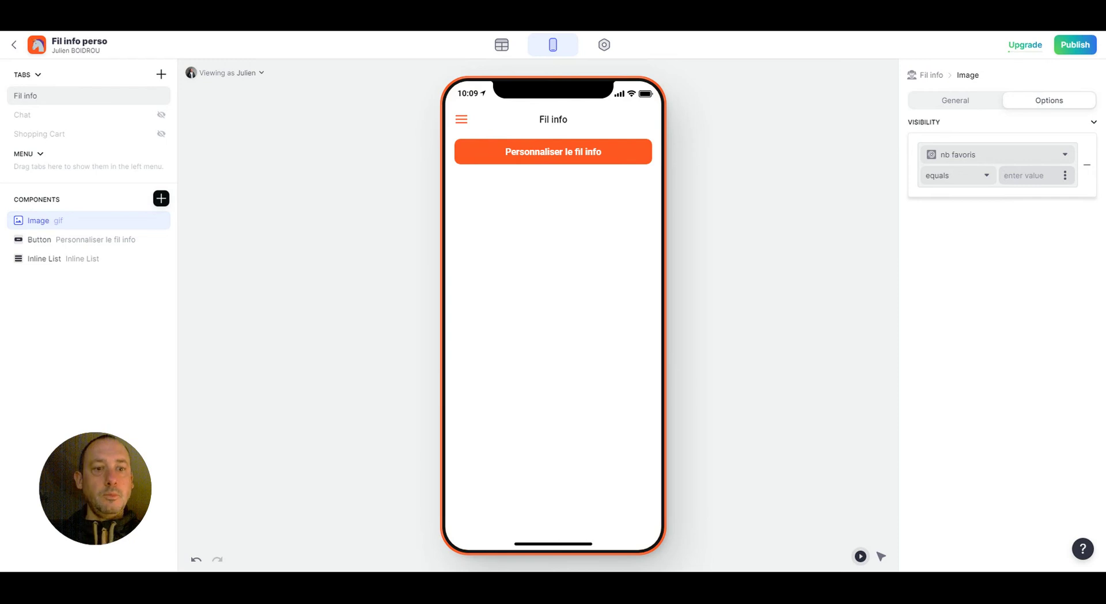
pyautogui.write('0')
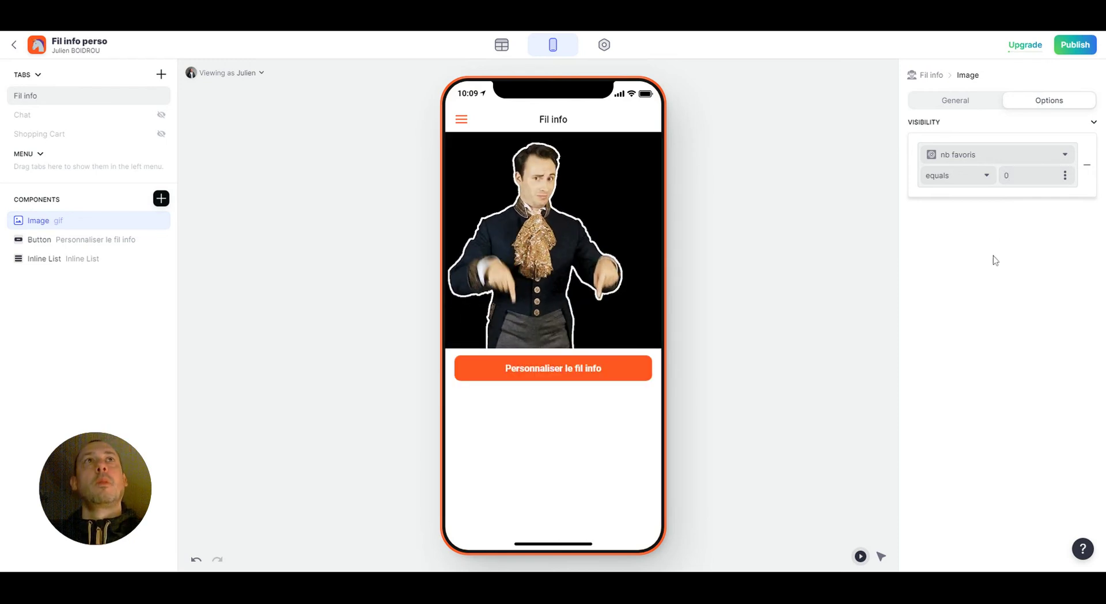
pyautogui.click(992, 268)
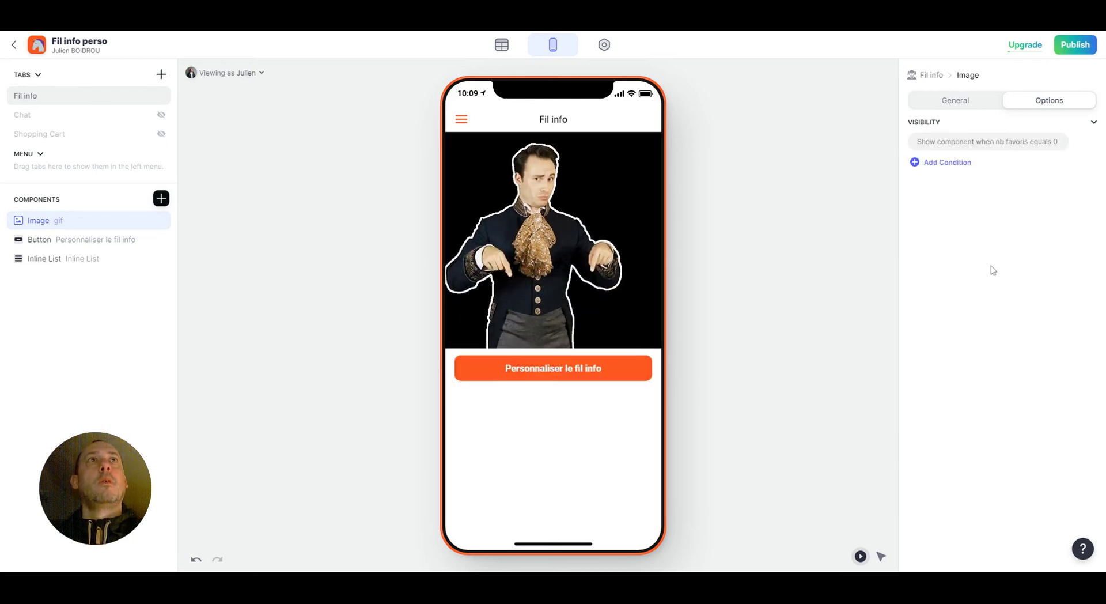
# Favourite Sport on the app's Préférences screen and return to the Fil info screen.
pyautogui.click(593, 373)
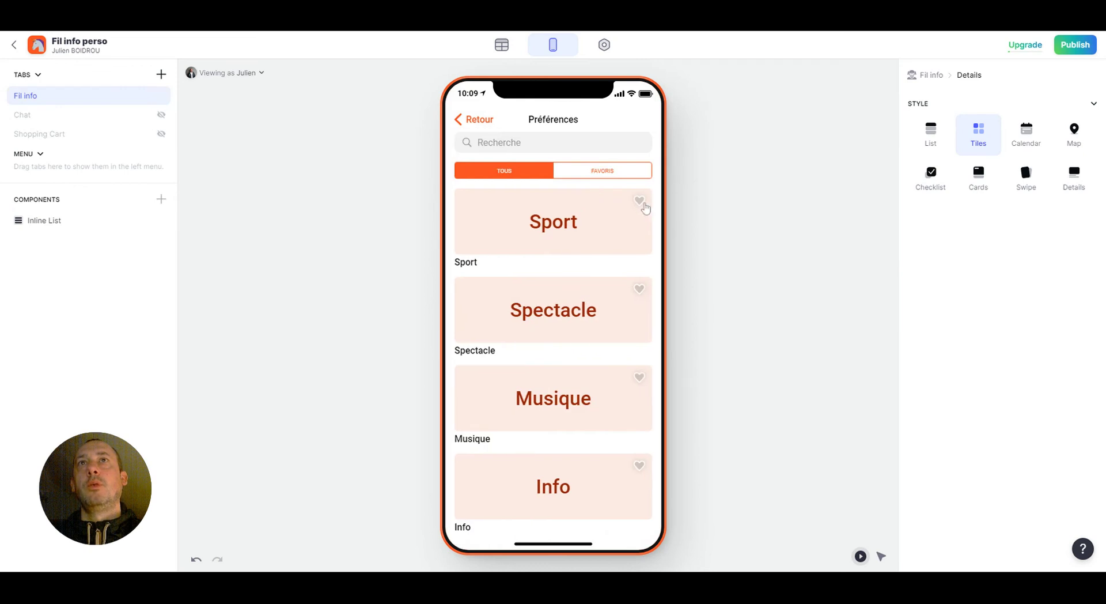
pyautogui.click(640, 200)
pyautogui.click(482, 118)
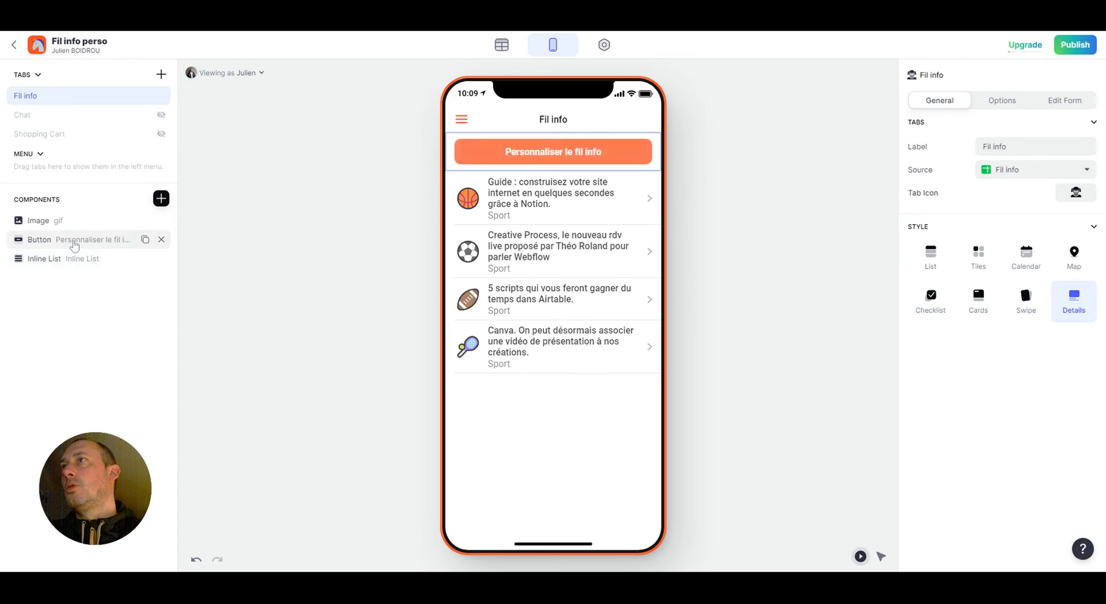
# Retitle the Fil info screen's button "Créer un fil d'info personnalisé".
pyautogui.click(80, 246)
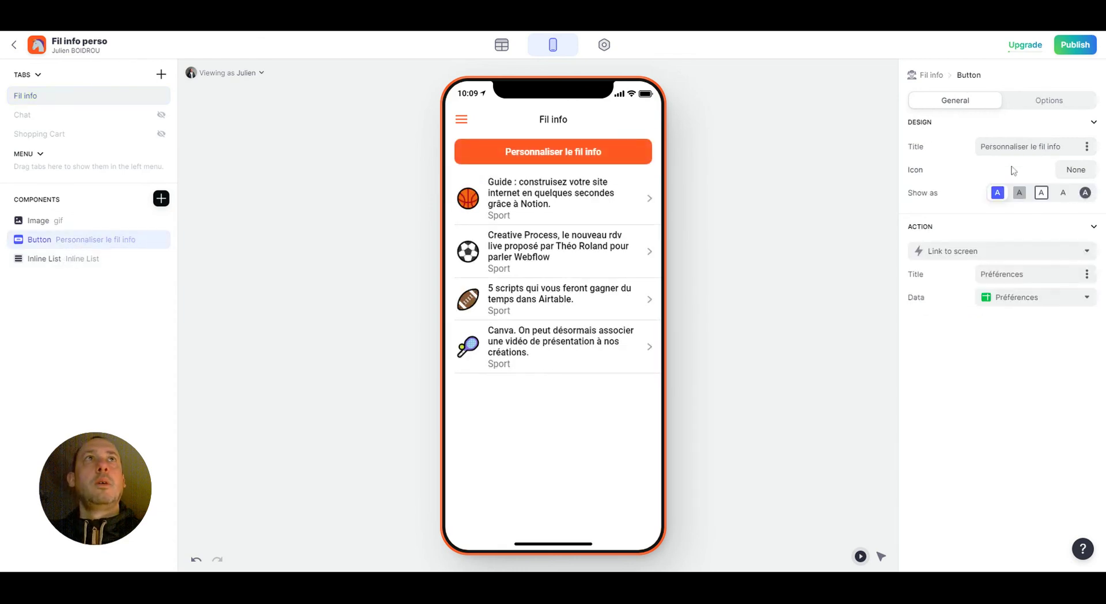
pyautogui.moveTo(1029, 146); pyautogui.dragTo(970, 151)
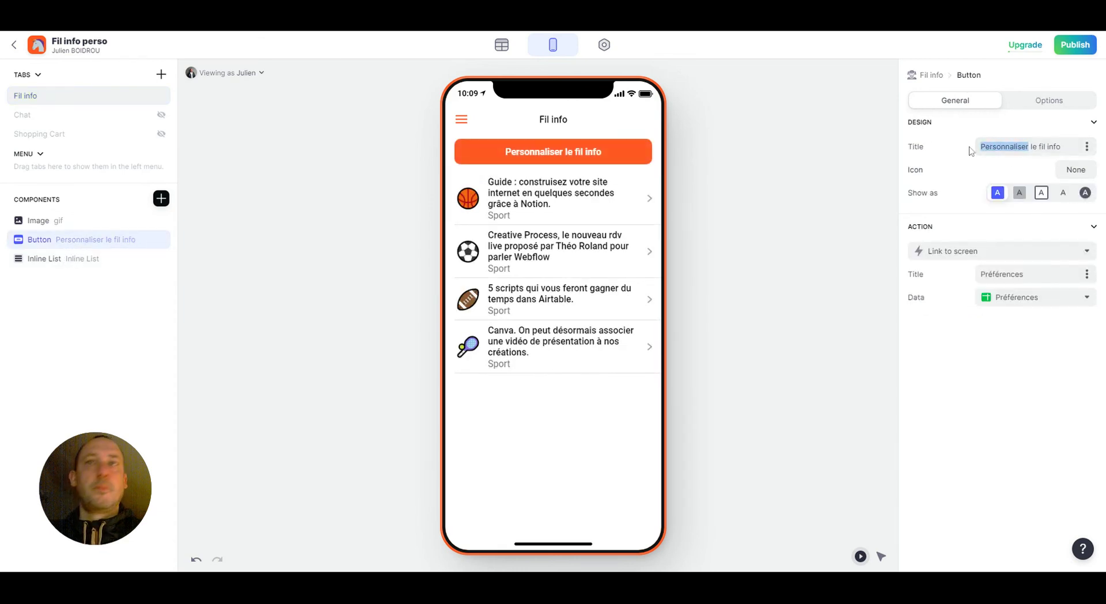
pyautogui.write('Créer ')
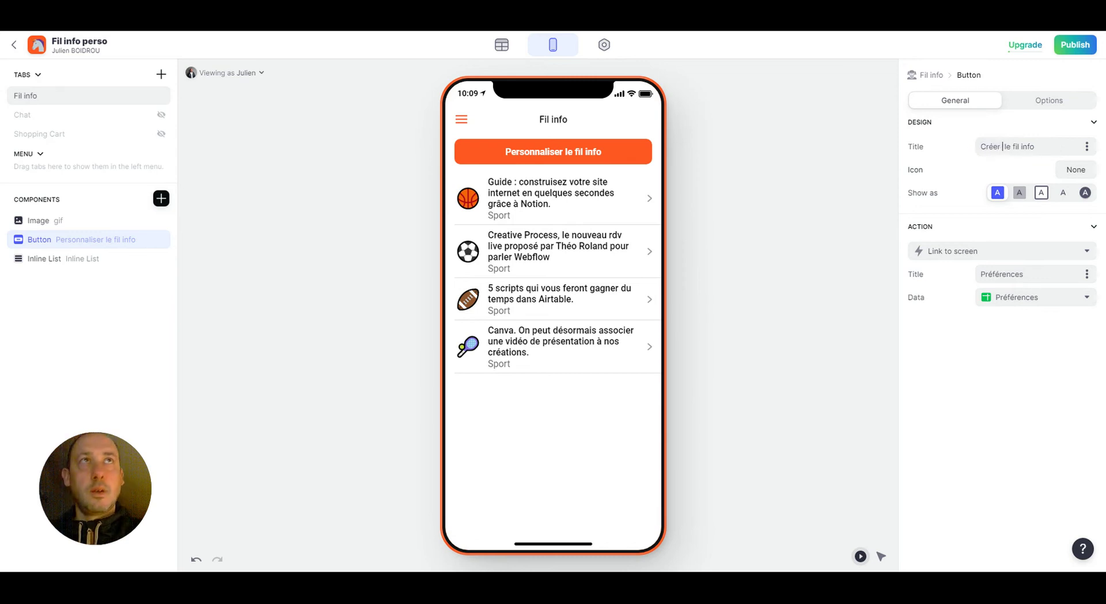
pyautogui.write('un fil')
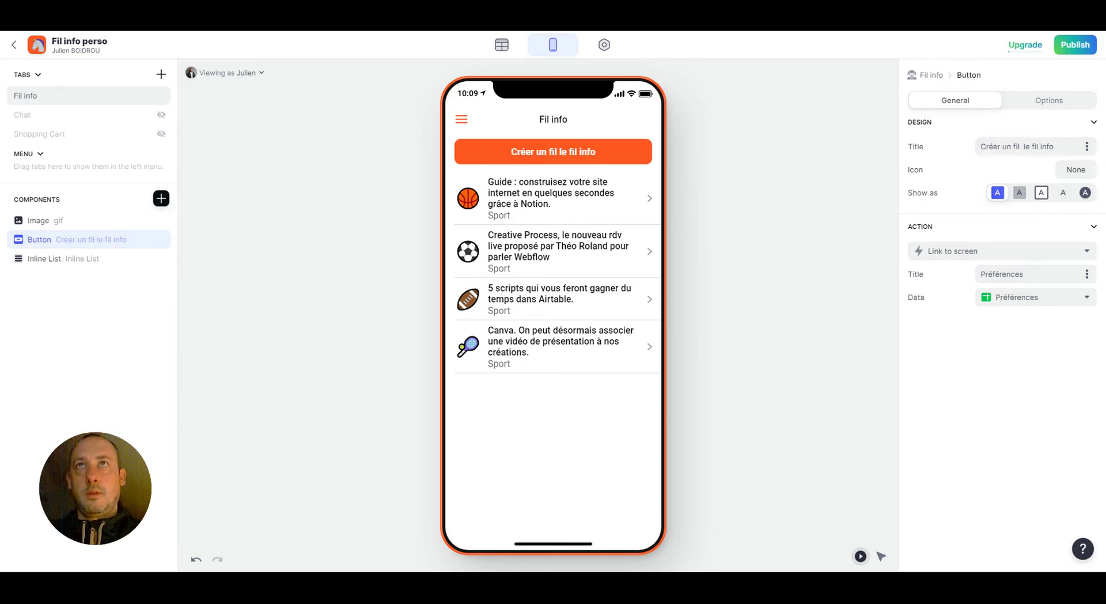
pyautogui.press('Delete')
pyautogui.press('Delete')
pyautogui.press('Delete')
pyautogui.press('Delete')
pyautogui.press('Delete')
pyautogui.press('Delete')
pyautogui.press('Delete')
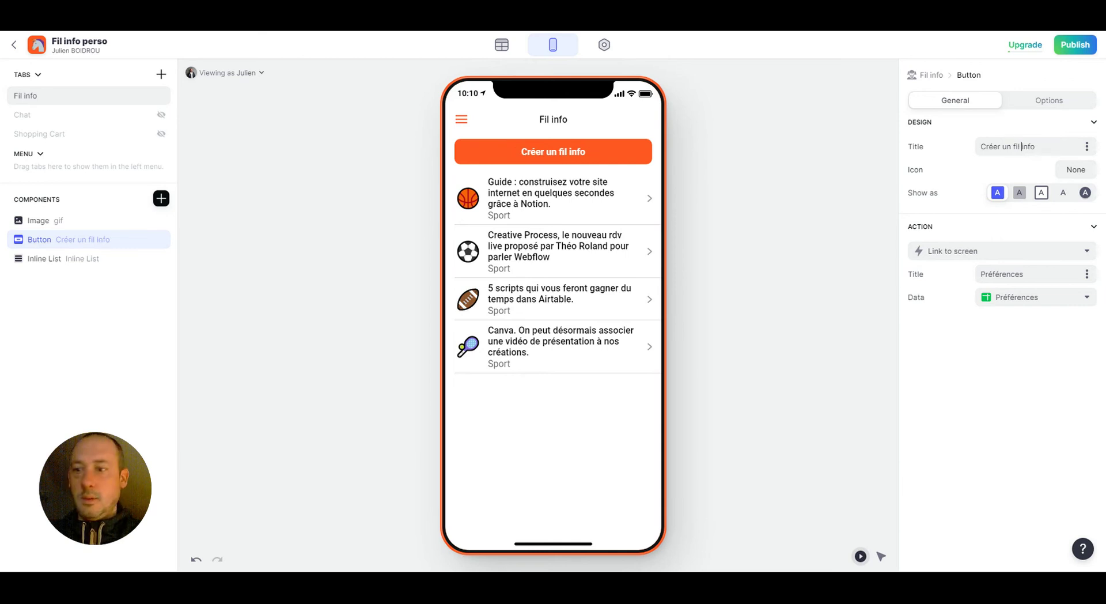
pyautogui.write("d'info")
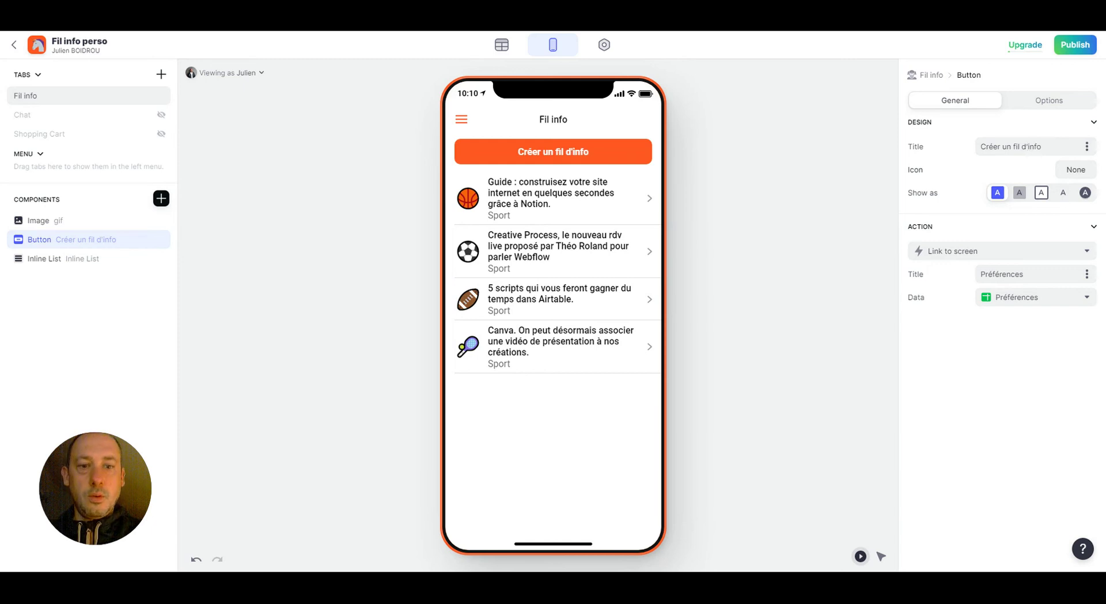
pyautogui.write(' personnalid')
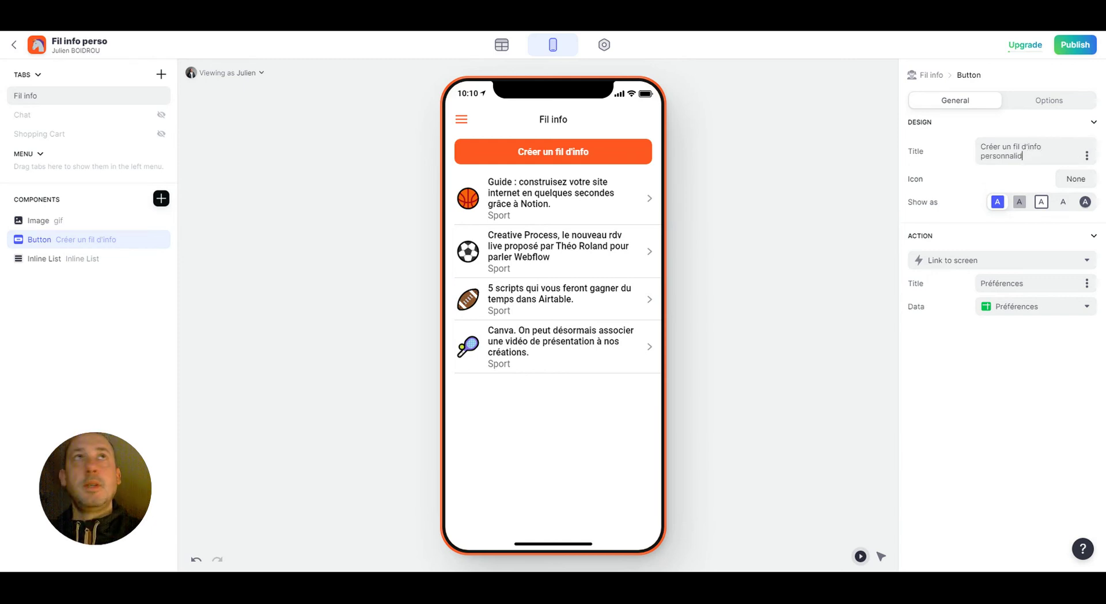
pyautogui.press('BackSpace')
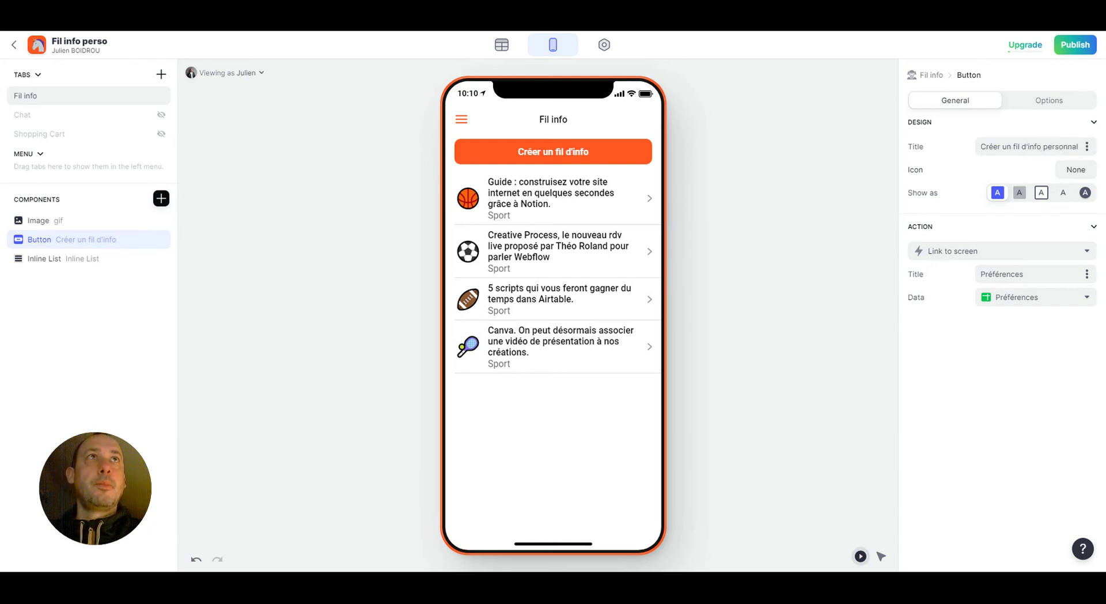
pyautogui.write('isé')
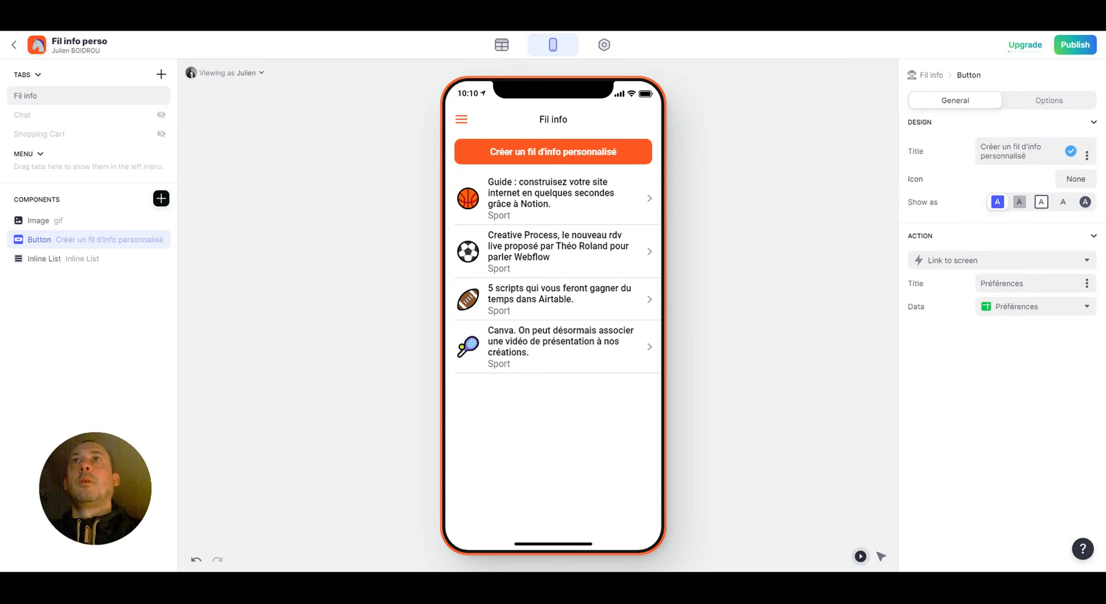
pyautogui.click(828, 264)
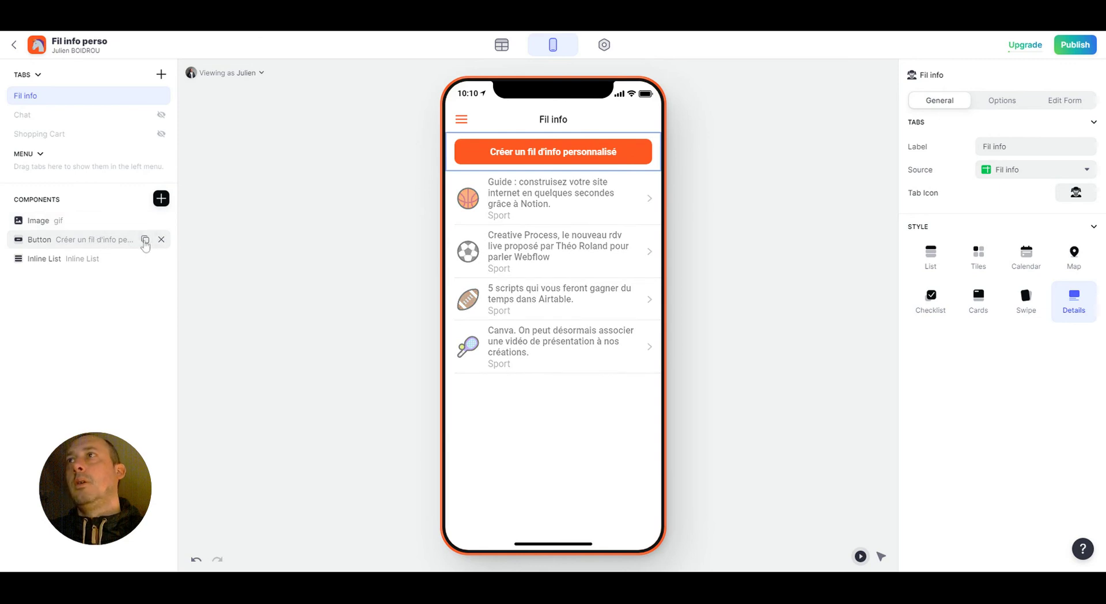
# Duplicate the "Créer un fil d'info personnalisé" button and select the copy's title text for replacement.
pyautogui.click(145, 241)
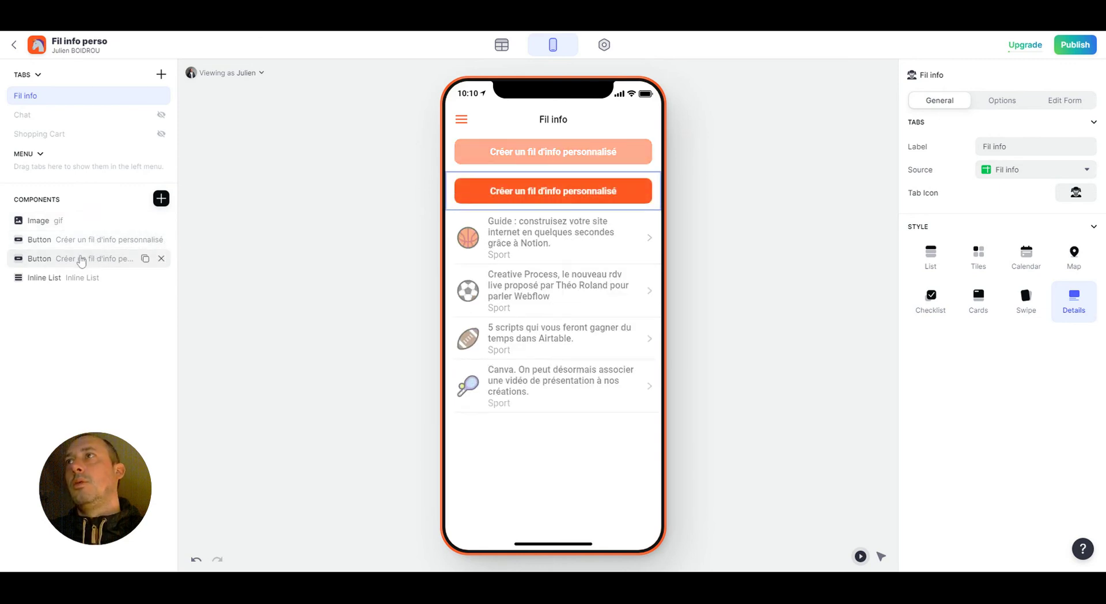
pyautogui.click(81, 259)
pyautogui.moveTo(1027, 156); pyautogui.dragTo(966, 149)
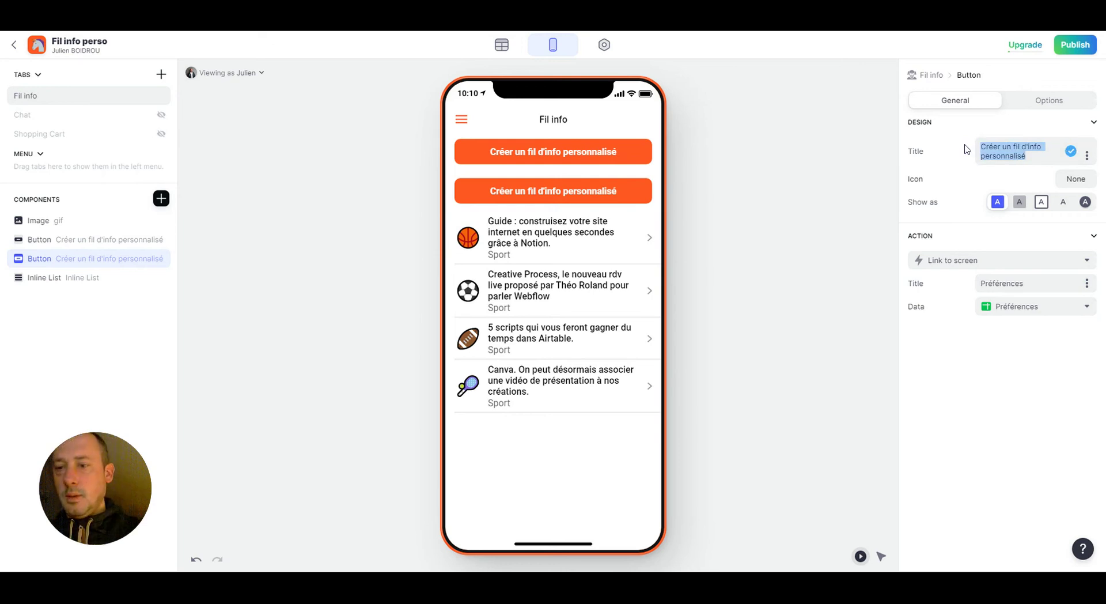
pyautogui.write('Personna')
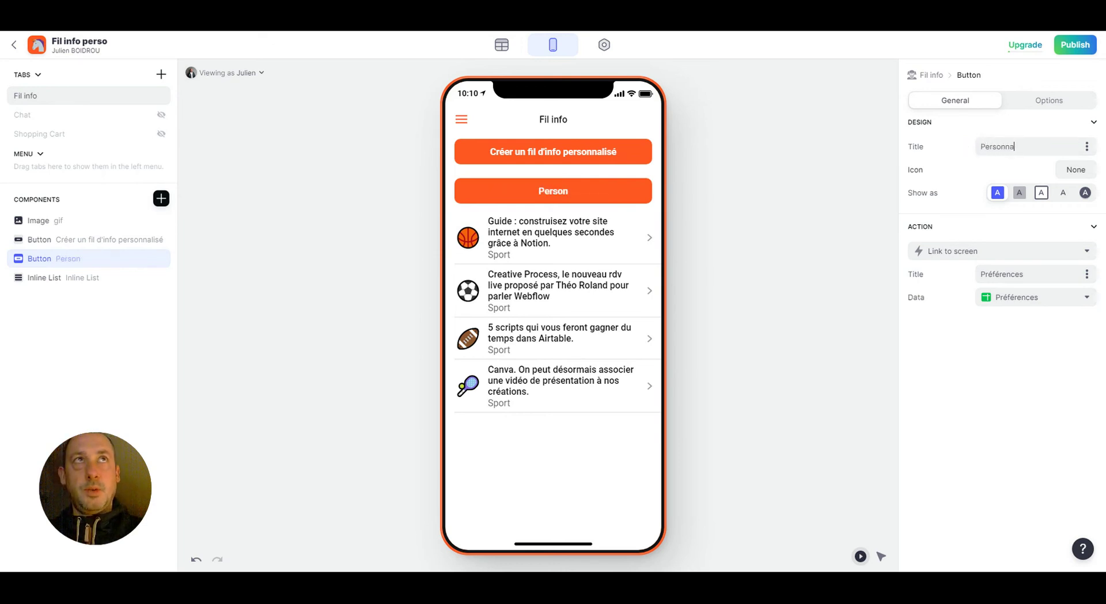
pyautogui.write('liser le fil inf')
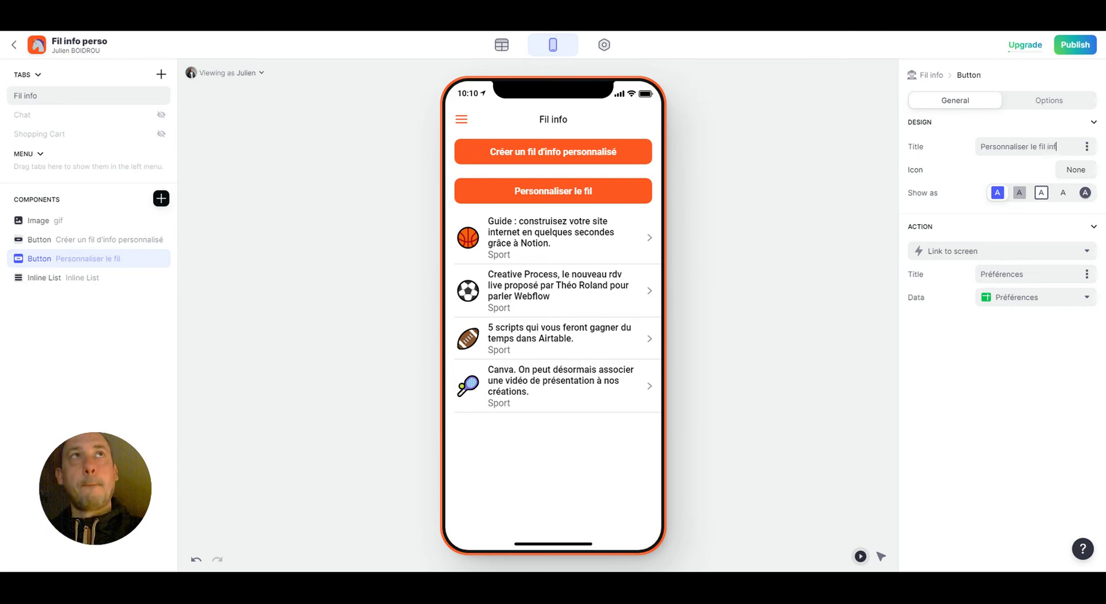
pyautogui.press('BackSpace')
pyautogui.press('BackSpace')
pyautogui.press('BackSpace')
pyautogui.press('BackSpace')
pyautogui.press('BackSpace')
pyautogui.press('BackSpace')
pyautogui.press('BackSpace')
pyautogui.press('BackSpace')
pyautogui.press('BackSpace')
pyautogui.press('BackSpace')
pyautogui.press('BackSpace')
pyautogui.press('BackSpace')
pyautogui.press('BackSpace')
pyautogui.press('BackSpace')
pyautogui.press('BackSpace')
pyautogui.press('BackSpace')
pyautogui.press('BackSpace')
pyautogui.press('BackSpace')
pyautogui.press('BackSpace')
pyautogui.press('BackSpace')
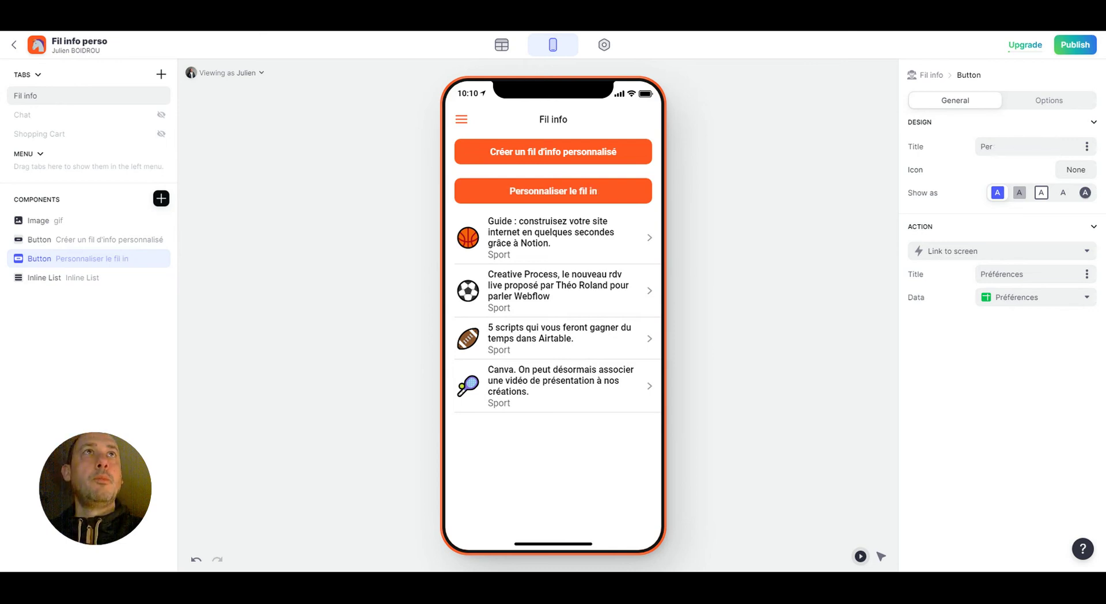
# Title the duplicated button "Modifier les préférences".
pyautogui.write('Modi')
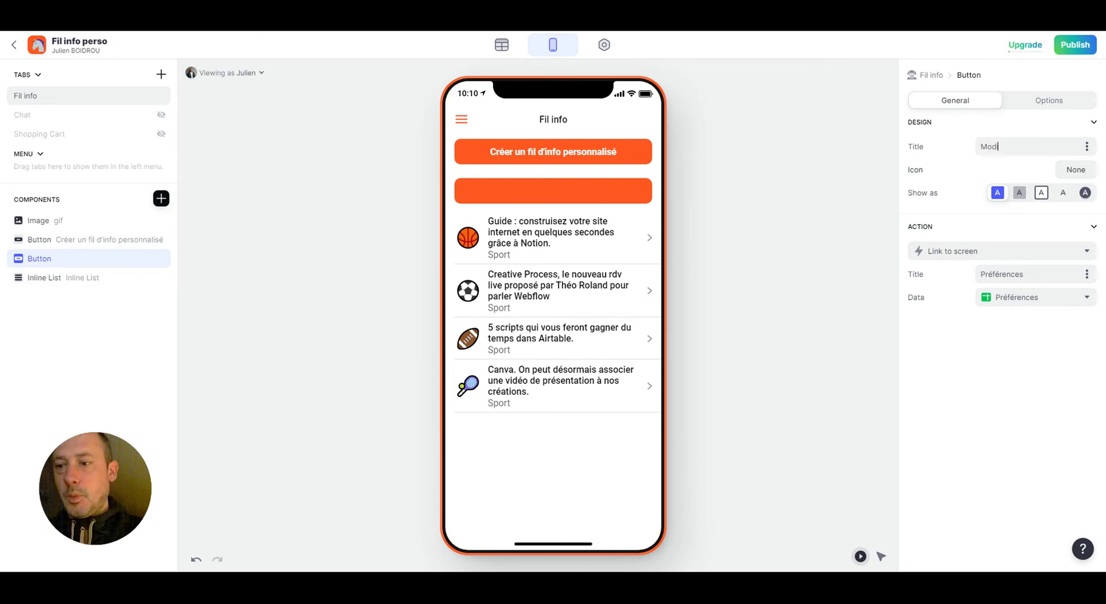
pyautogui.write('fier')
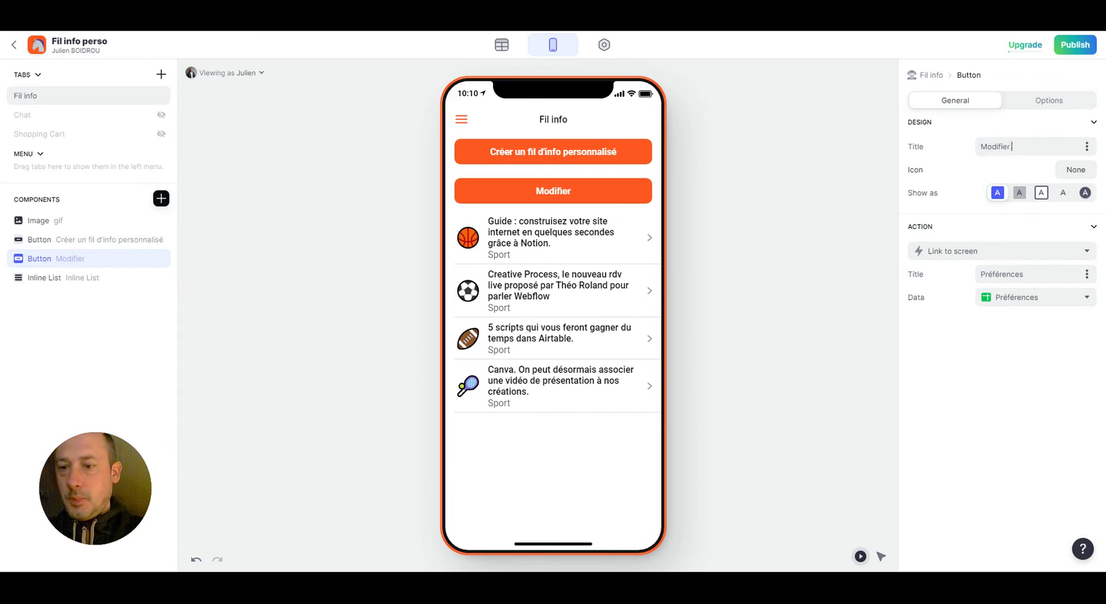
pyautogui.write(' les préfre')
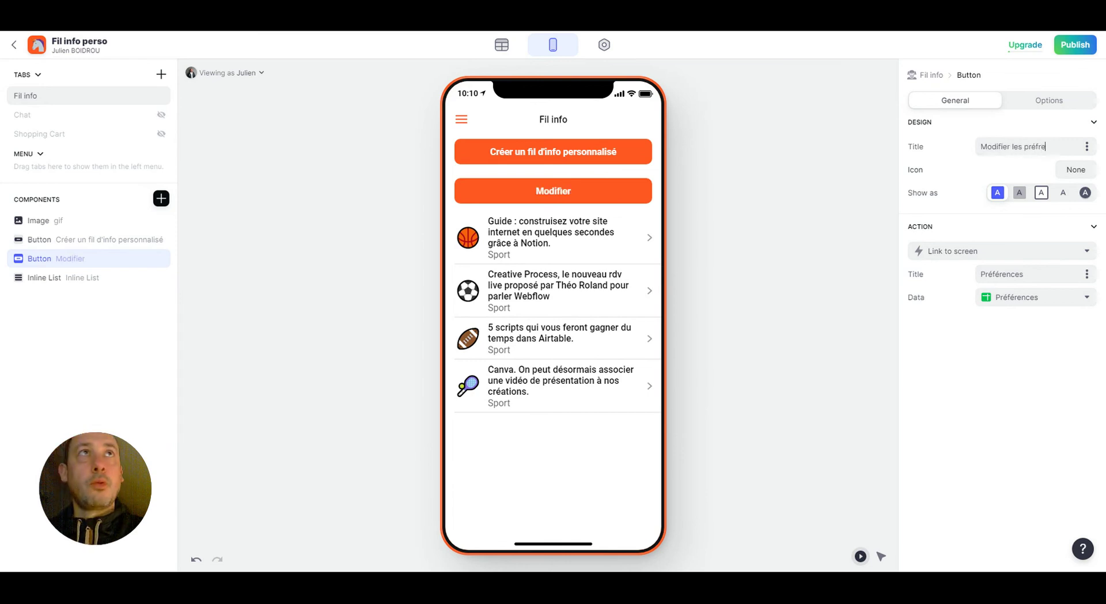
pyautogui.press('BackSpace')
pyautogui.press('BackSpace')
pyautogui.press('BackSpace')
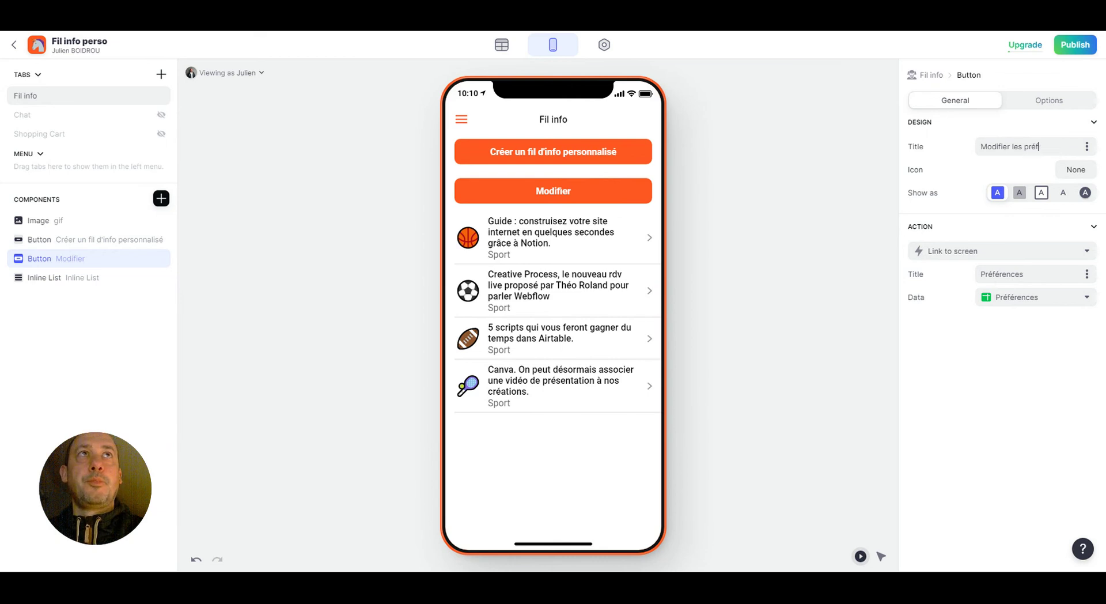
pyautogui.write('férences')
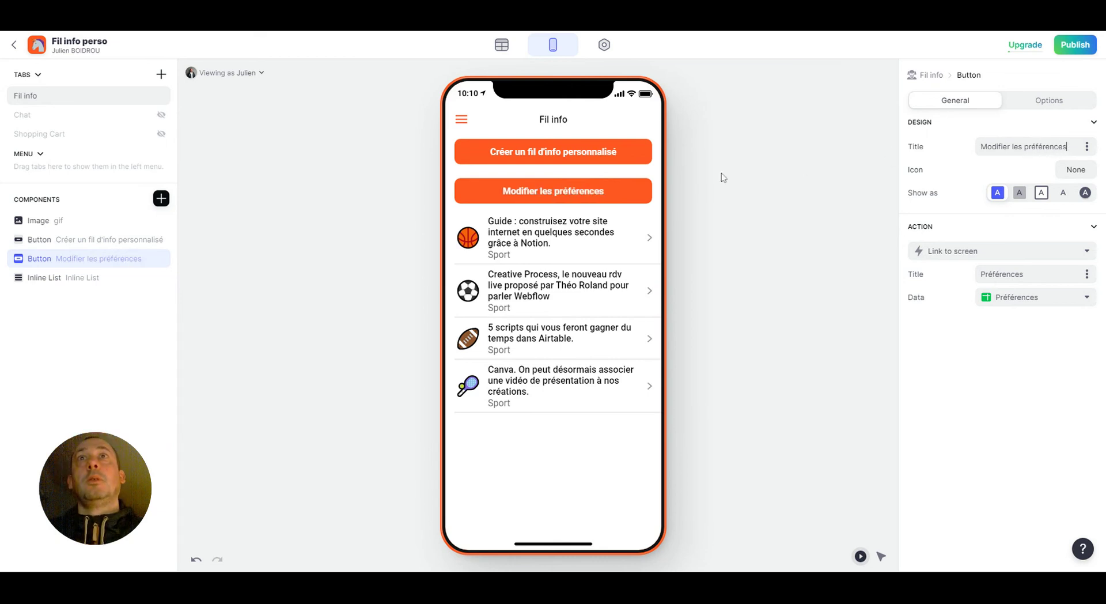
# Test both buttons' links to the Préférences screen in the app preview, returning to Fil info each time.
pyautogui.click(609, 193)
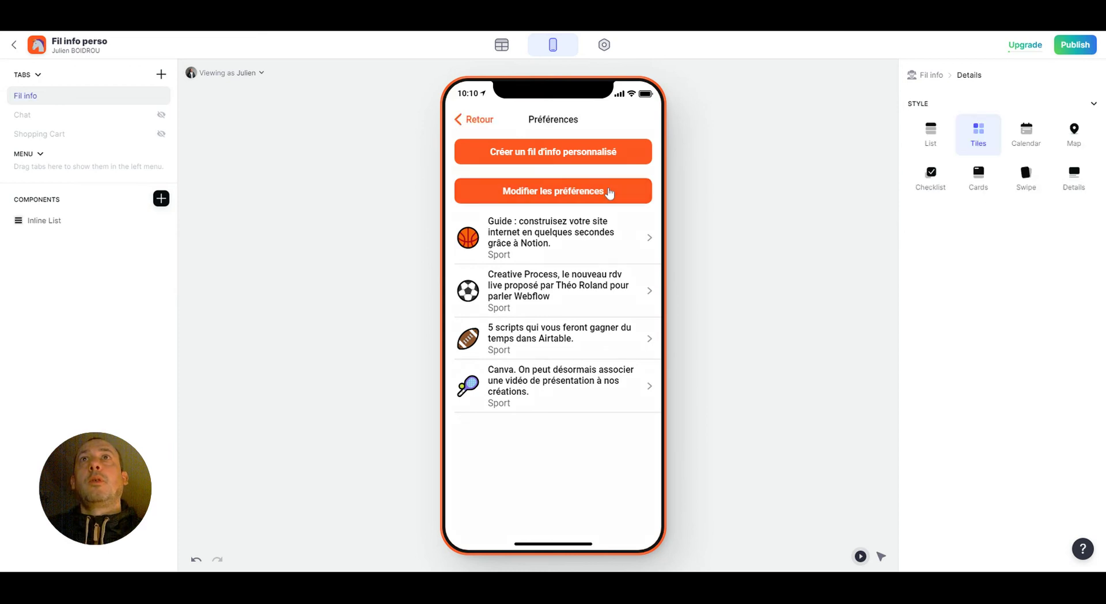
pyautogui.click(466, 119)
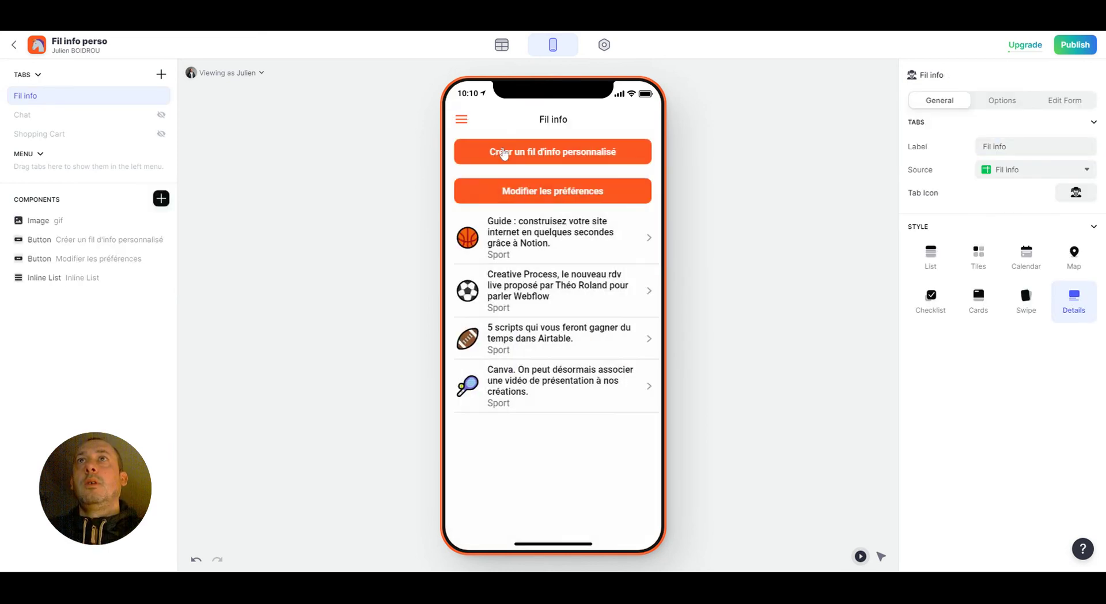
pyautogui.click(514, 158)
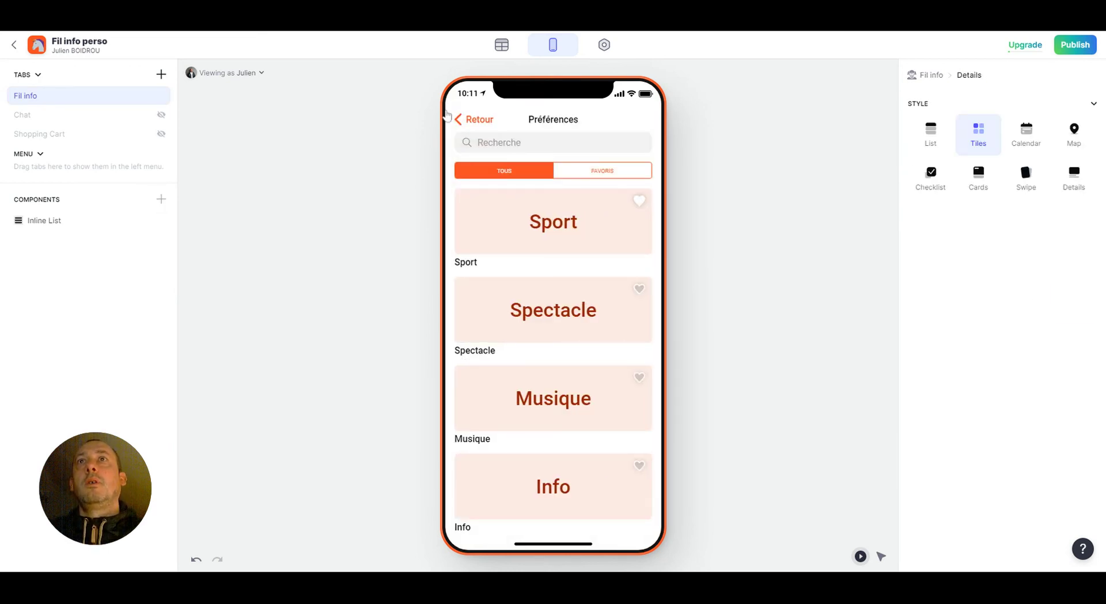
pyautogui.click(464, 119)
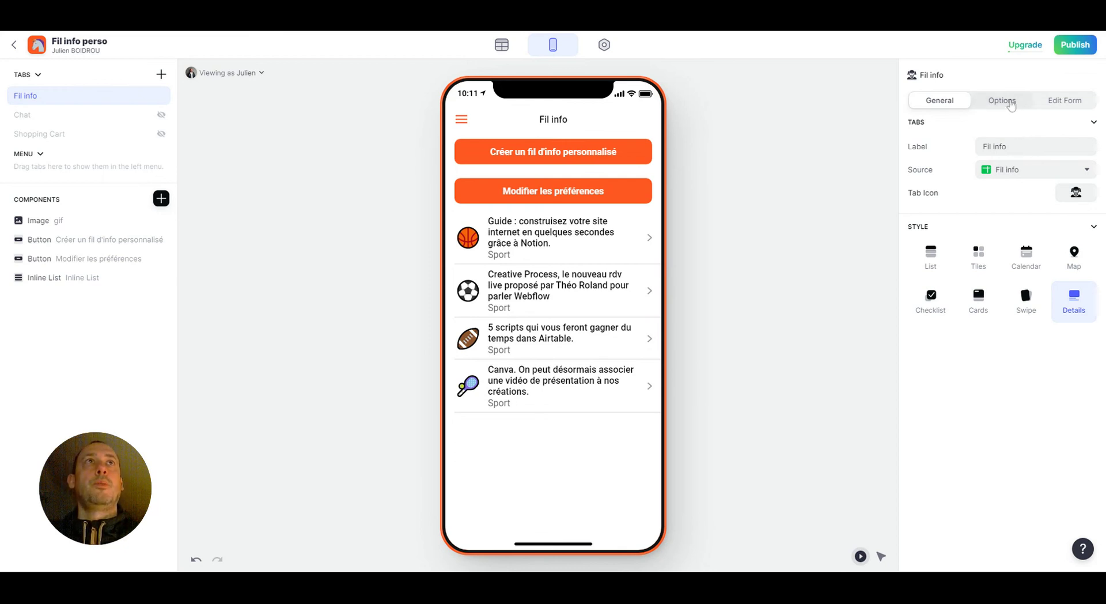
# Show the "Créer un fil d'info personnalisé" button only when nb favoris equals 0.
pyautogui.click(1011, 105)
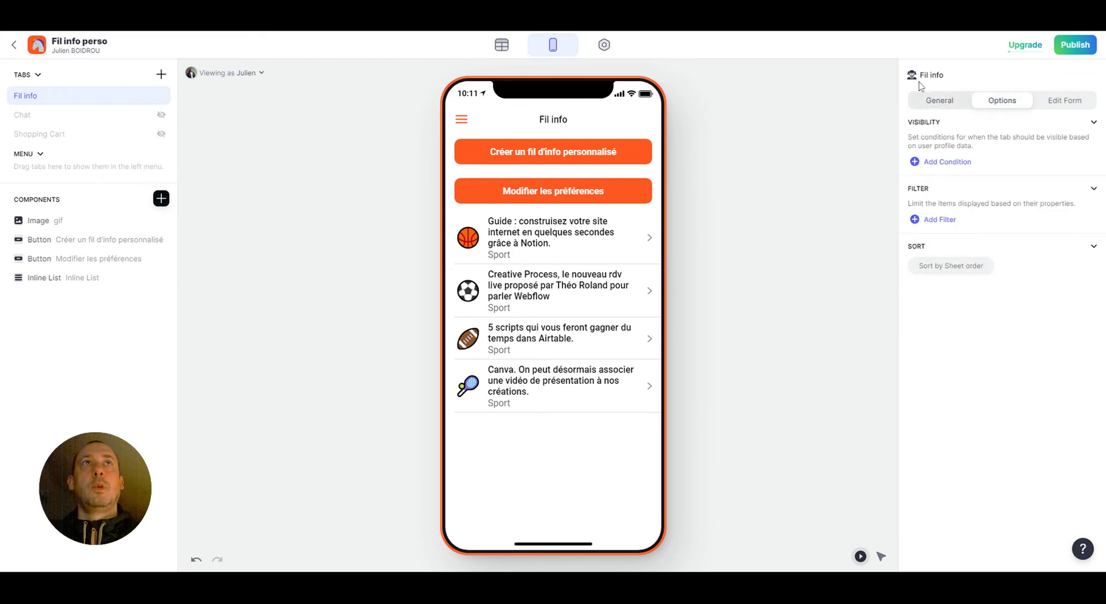
pyautogui.click(80, 247)
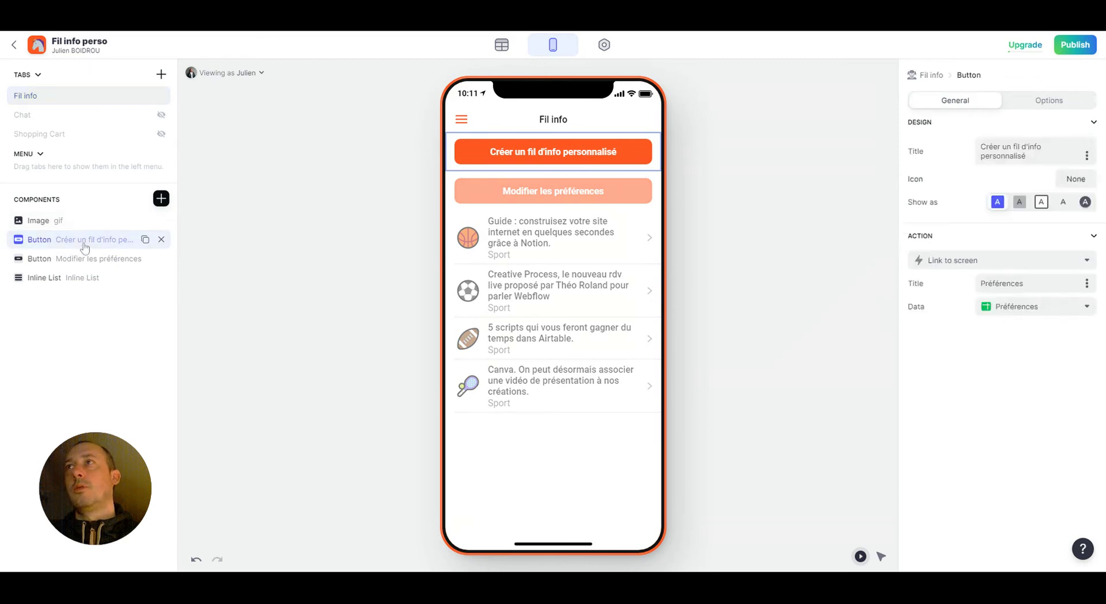
pyautogui.click(1023, 105)
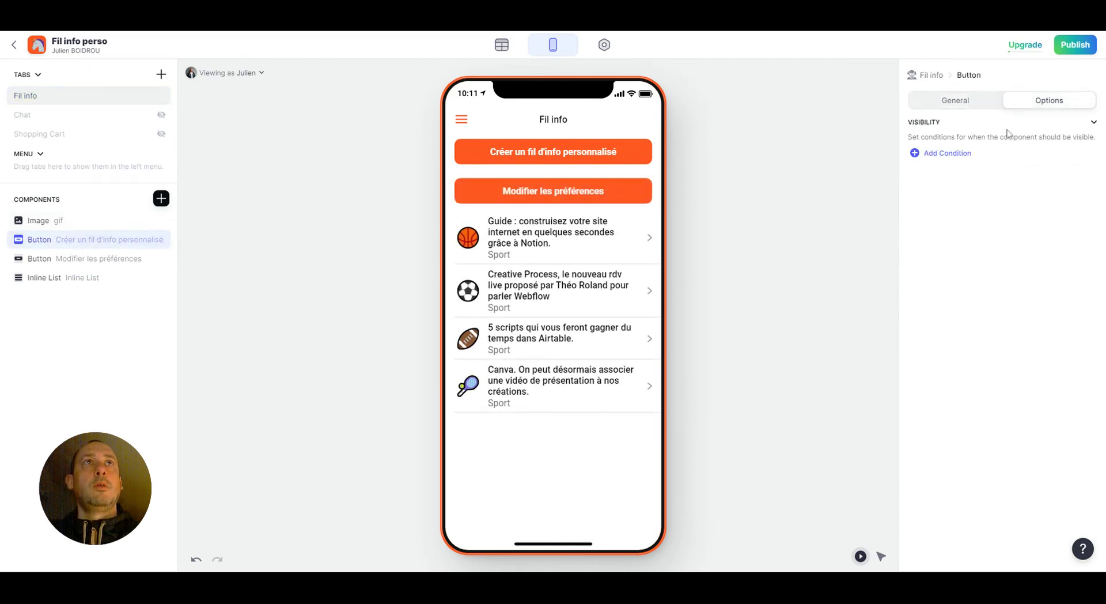
pyautogui.click(942, 158)
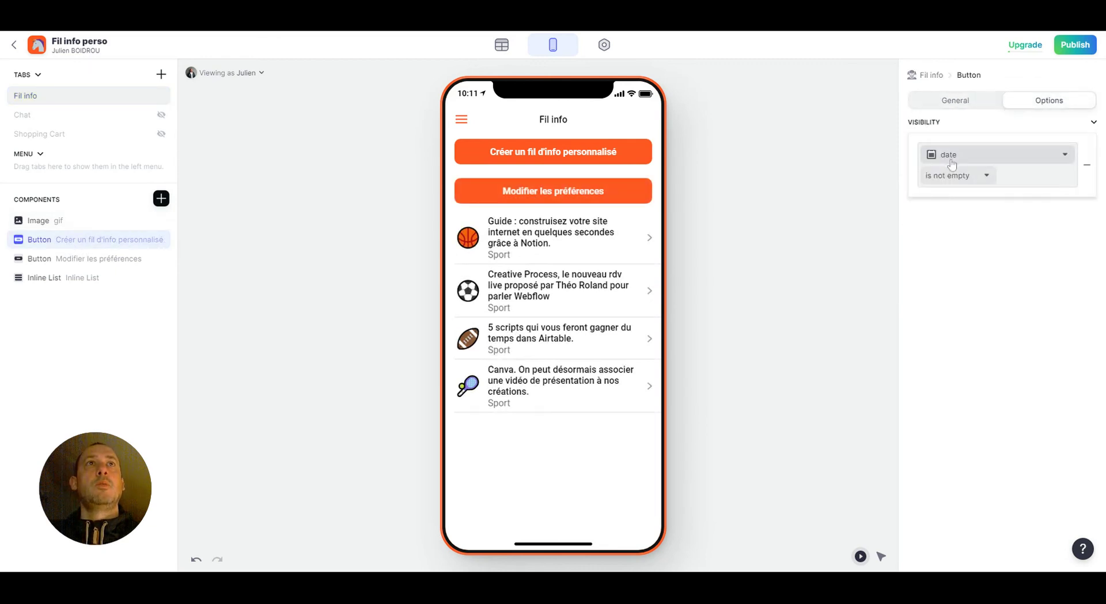
pyautogui.click(951, 161)
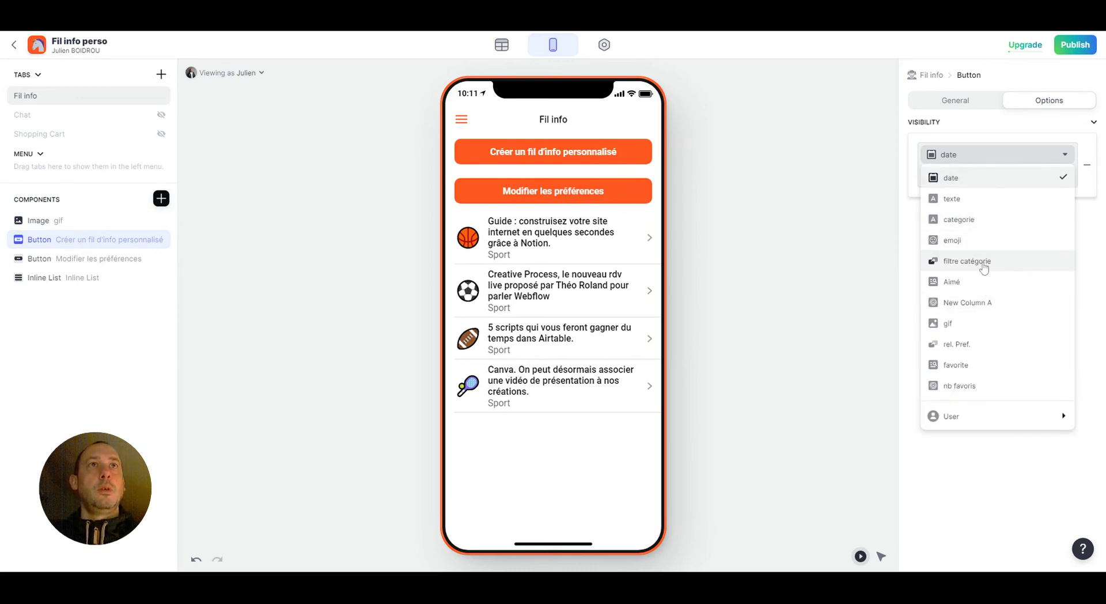
pyautogui.click(971, 385)
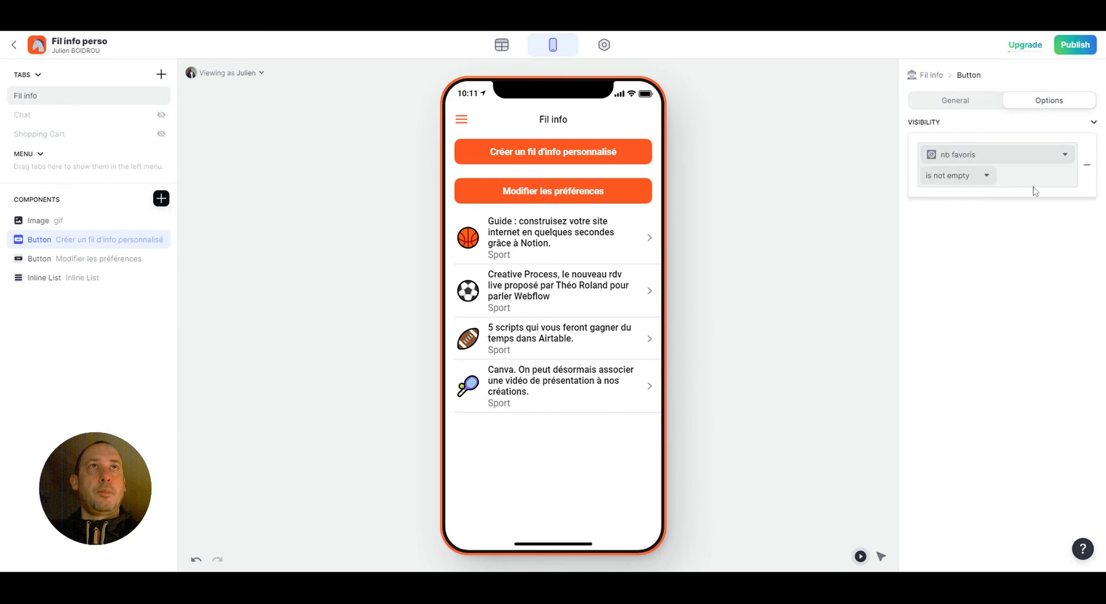
pyautogui.click(988, 176)
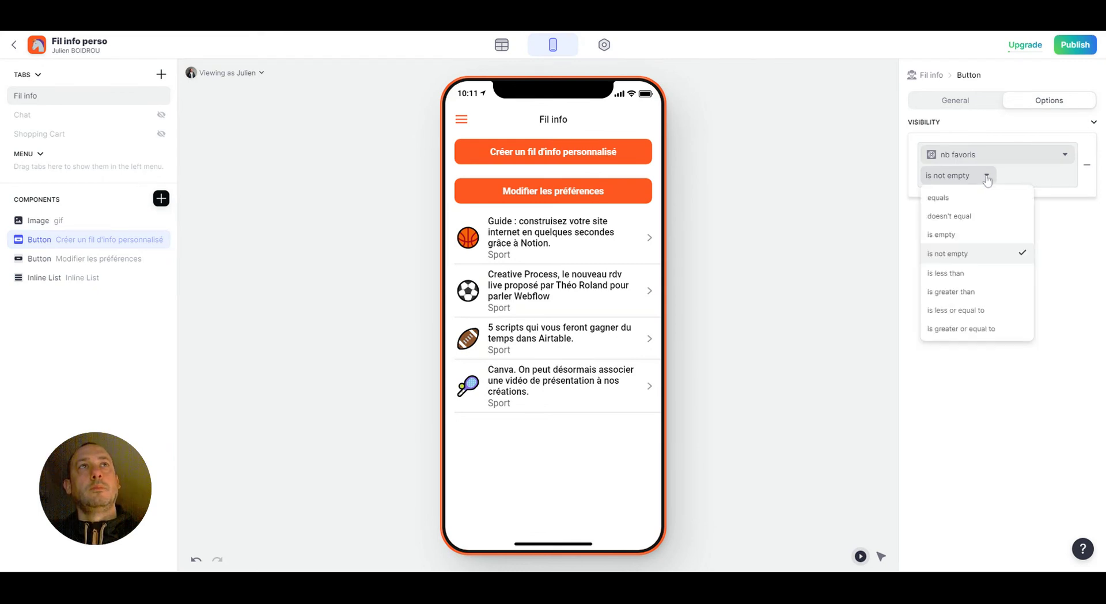
pyautogui.click(965, 197)
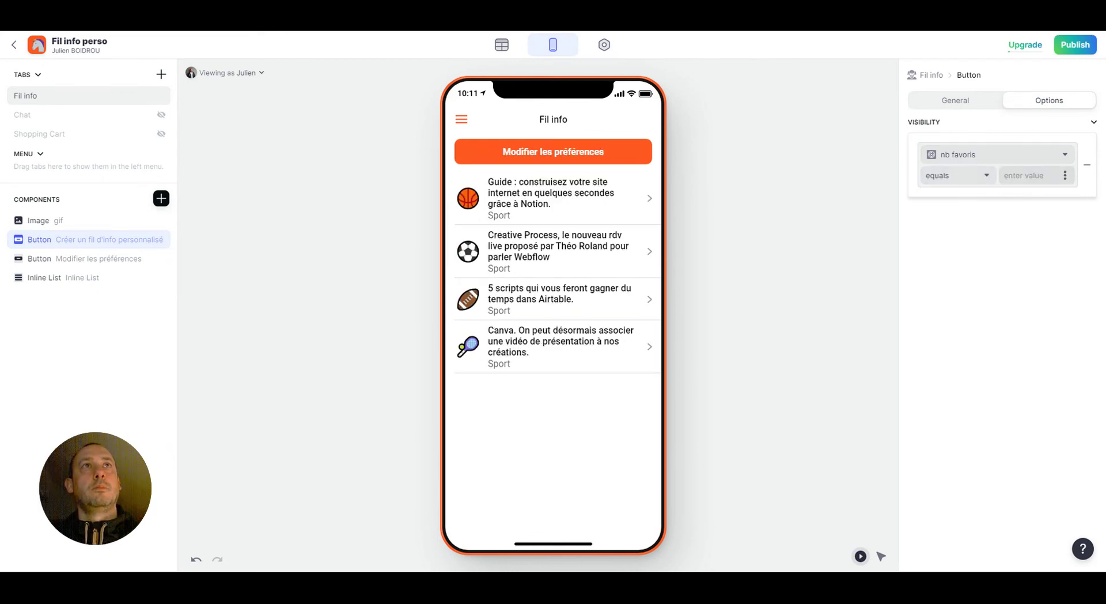
pyautogui.click(1025, 175)
pyautogui.write('0')
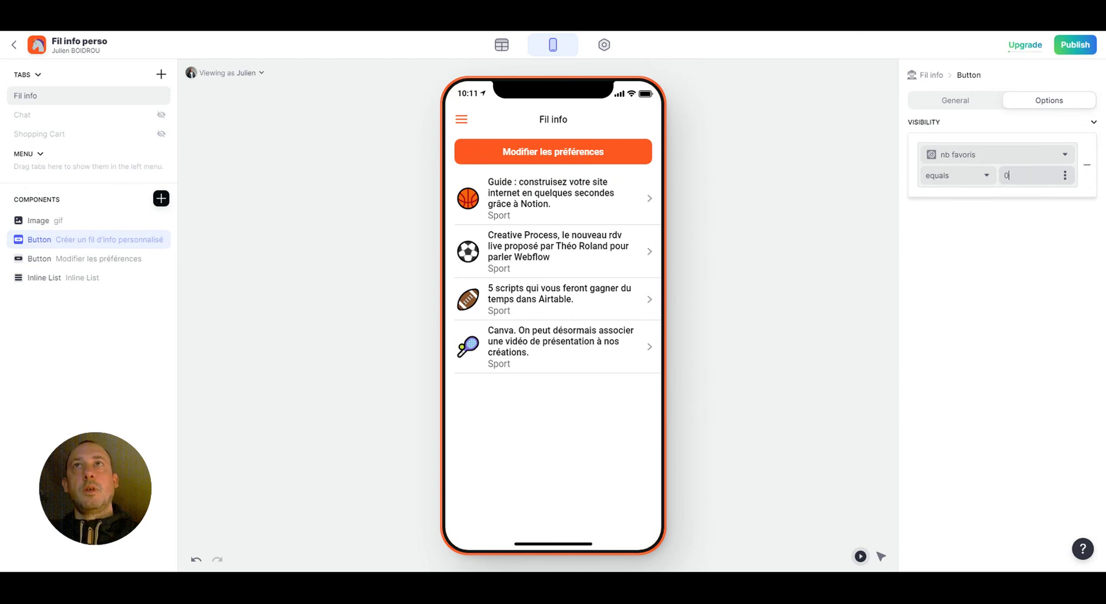
pyautogui.click(1006, 223)
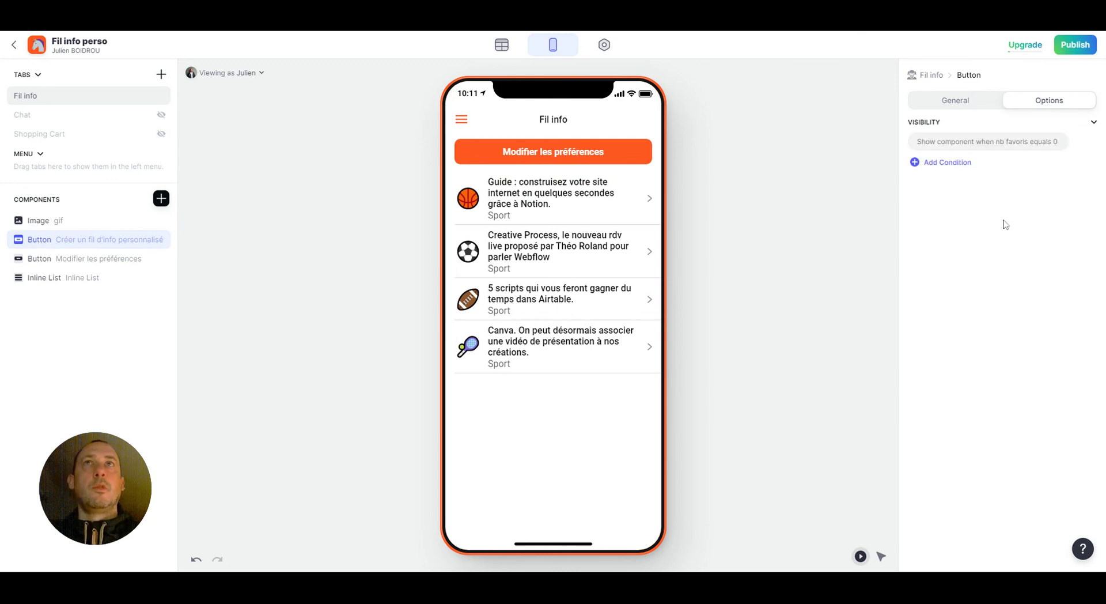
# Show the "Modifier les préférences" button only when nb favoris doesn't equal 0.
pyautogui.click(50, 265)
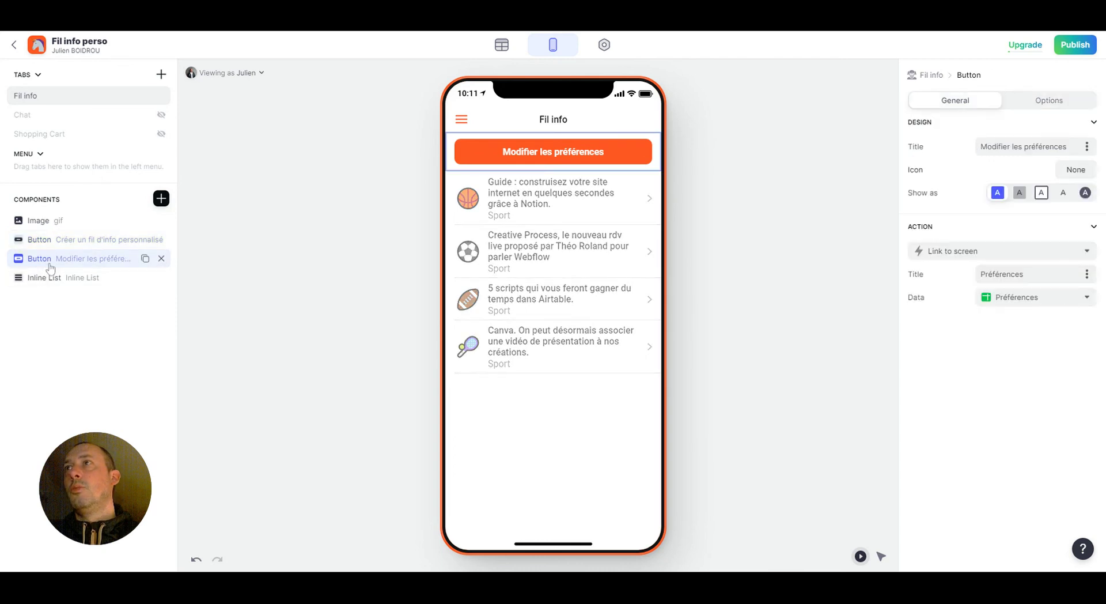
pyautogui.click(1050, 101)
pyautogui.click(961, 152)
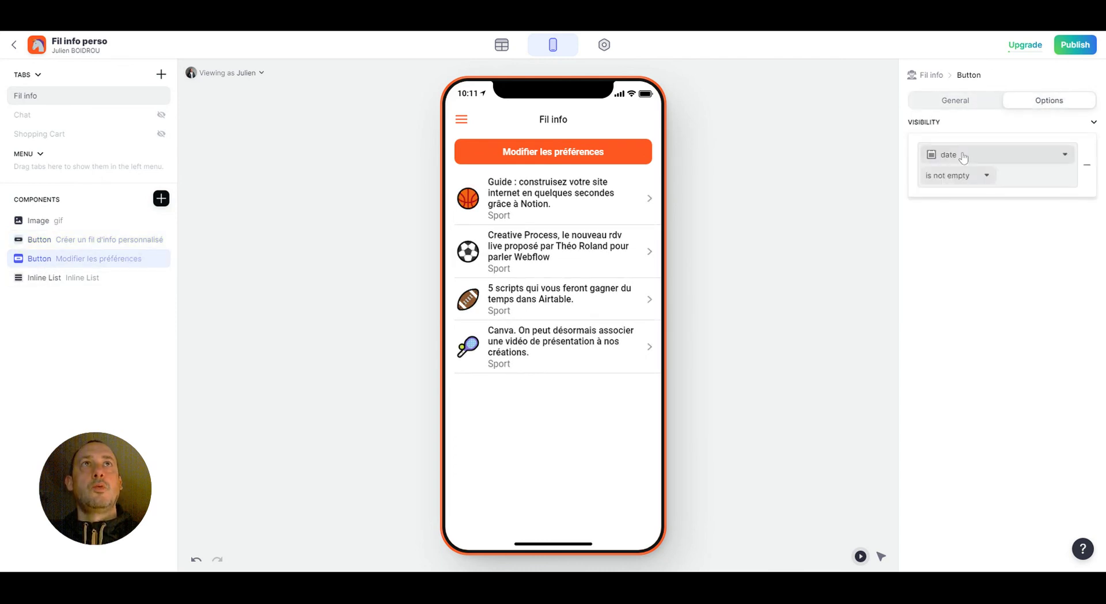
pyautogui.click(968, 155)
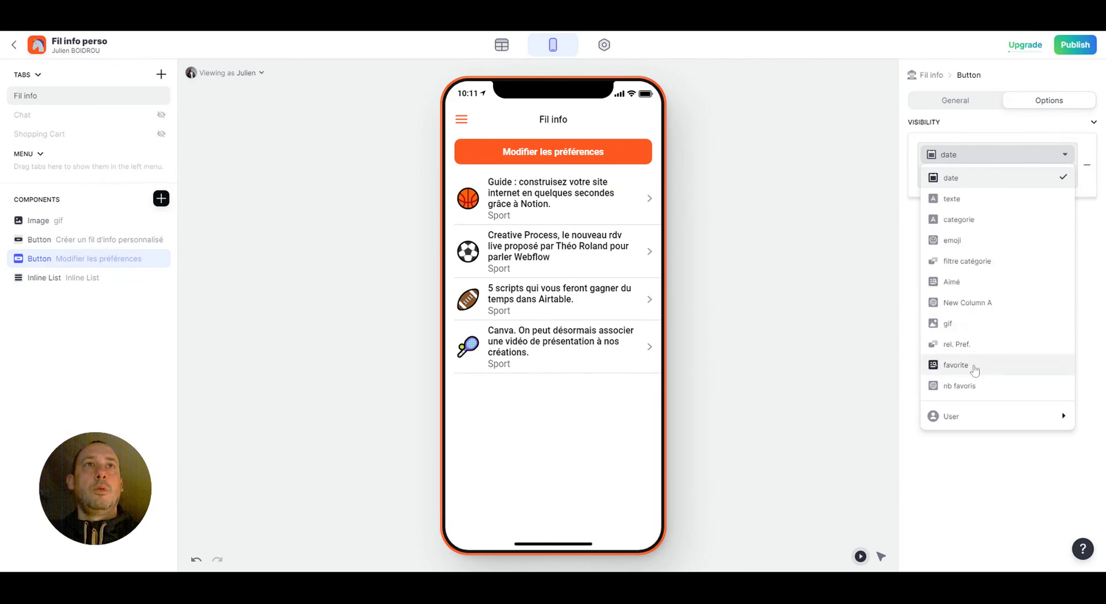
pyautogui.click(975, 386)
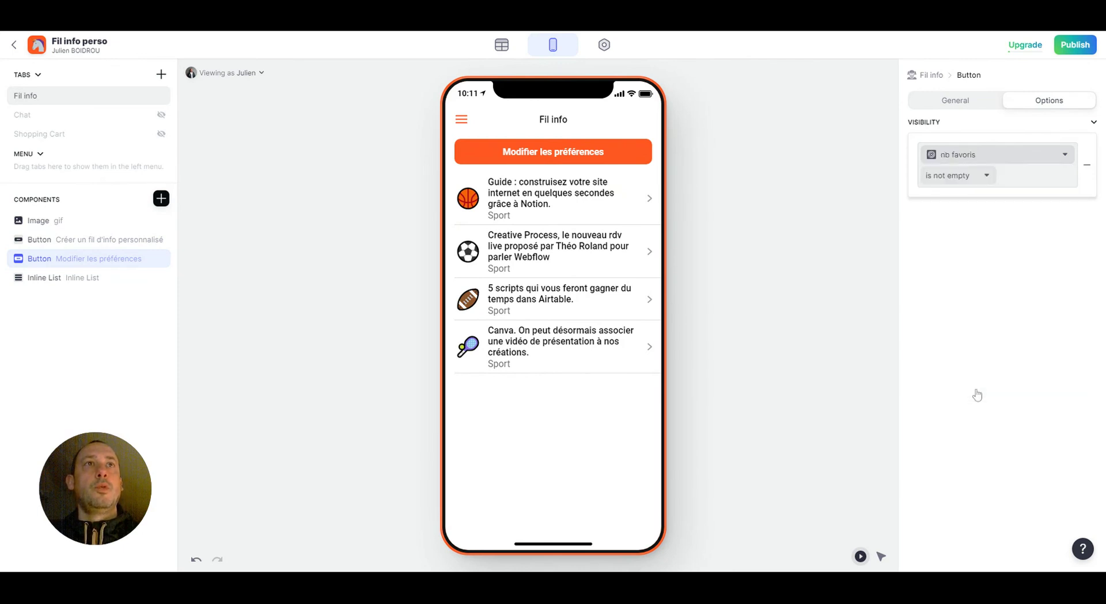
pyautogui.click(983, 181)
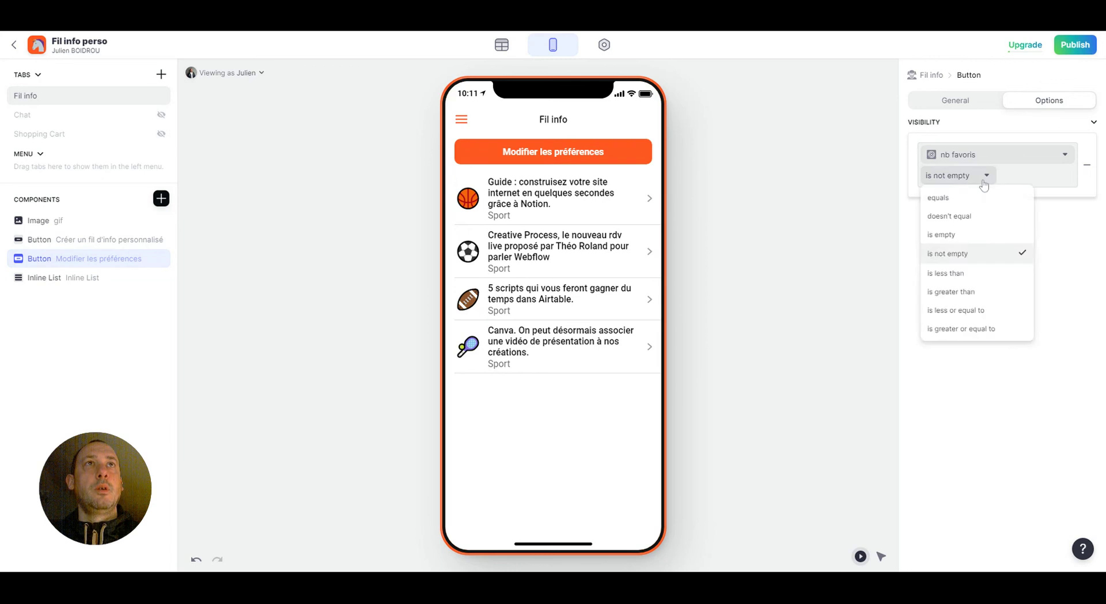
pyautogui.click(970, 216)
pyautogui.write('0')
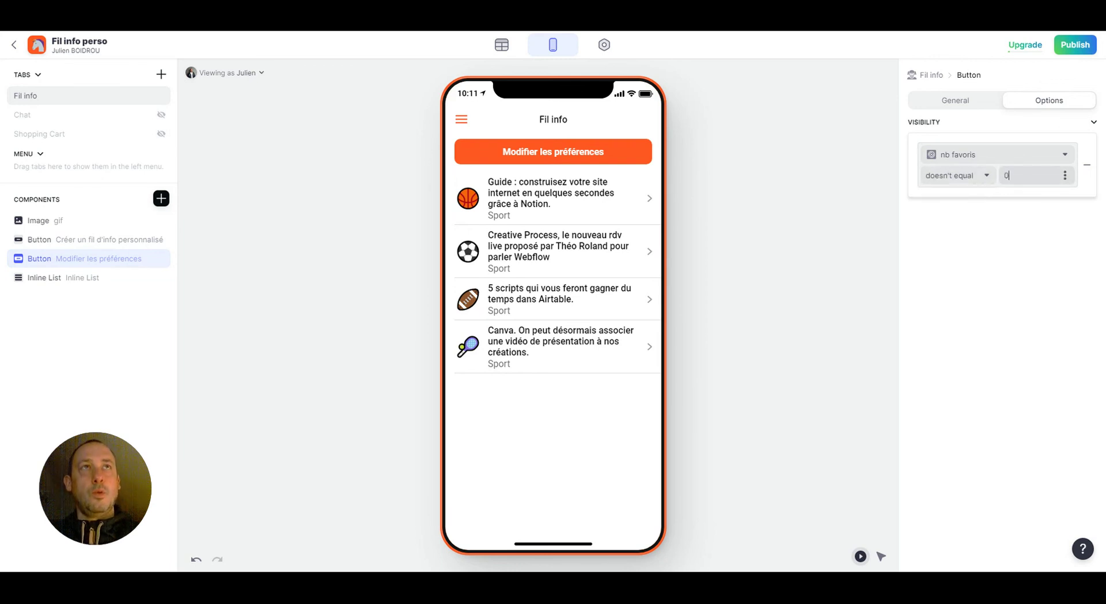
pyautogui.click(1017, 230)
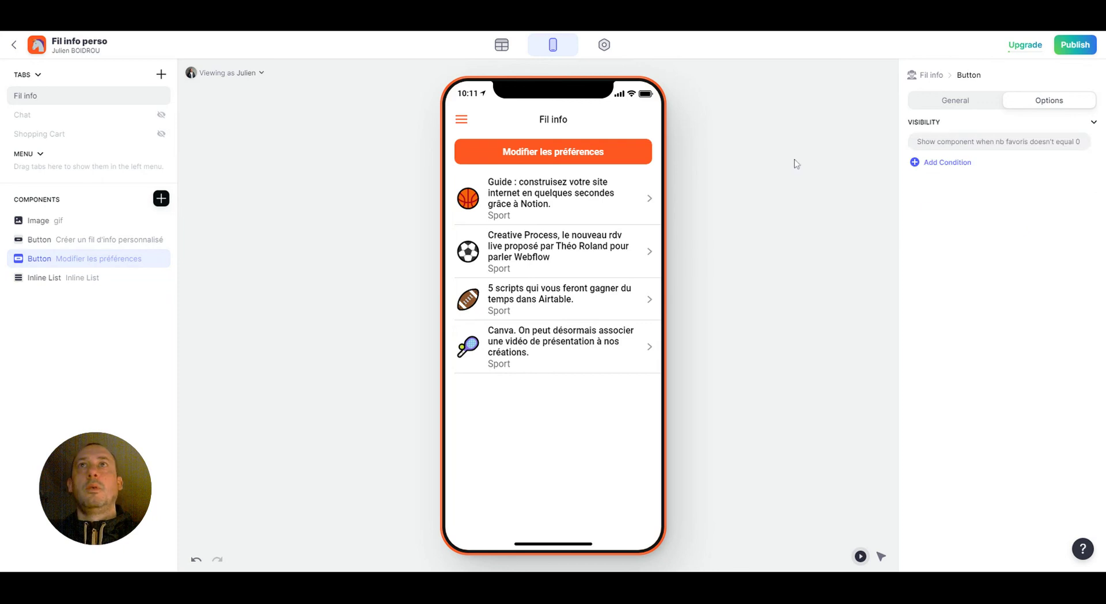
# Remove Sport from the favourites on the Préférences screen in the app preview and return to Fil info.
pyautogui.click(591, 154)
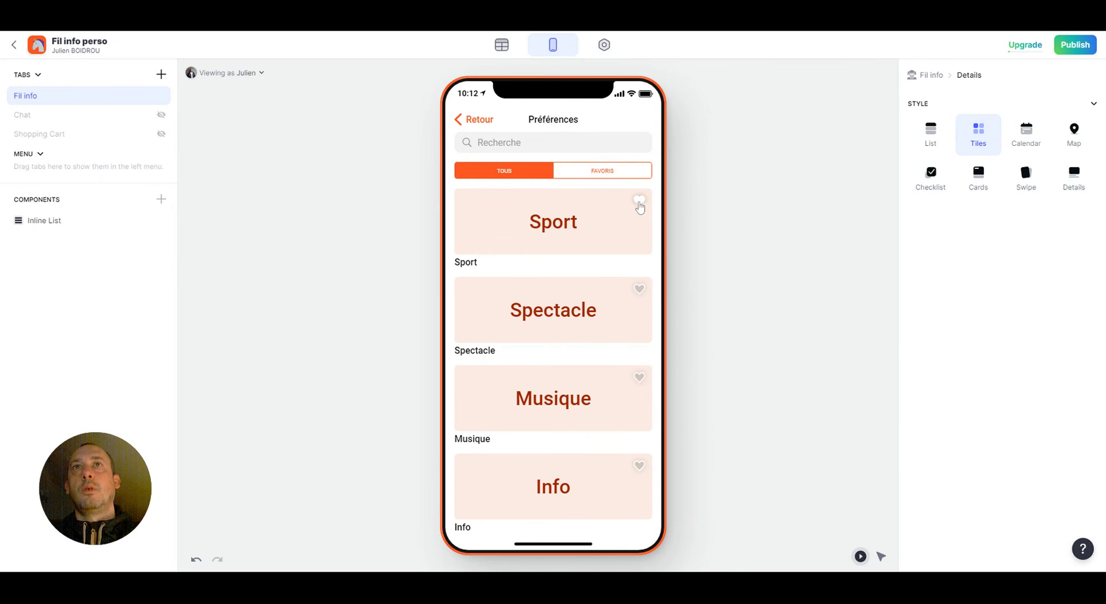
pyautogui.click(639, 202)
pyautogui.scroll(-1, 566, 309)
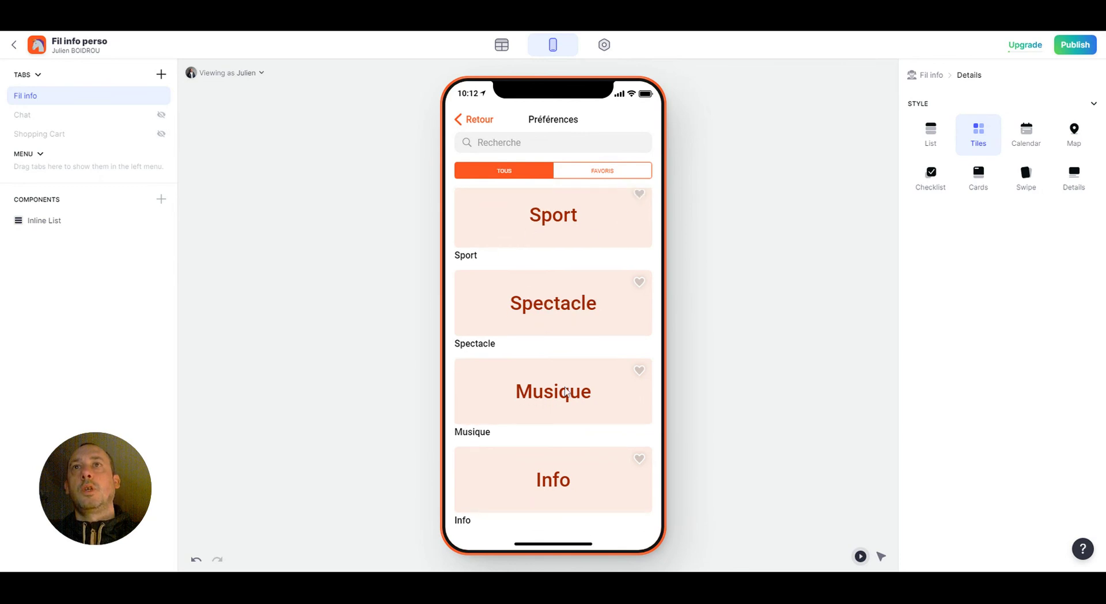
pyautogui.click(485, 121)
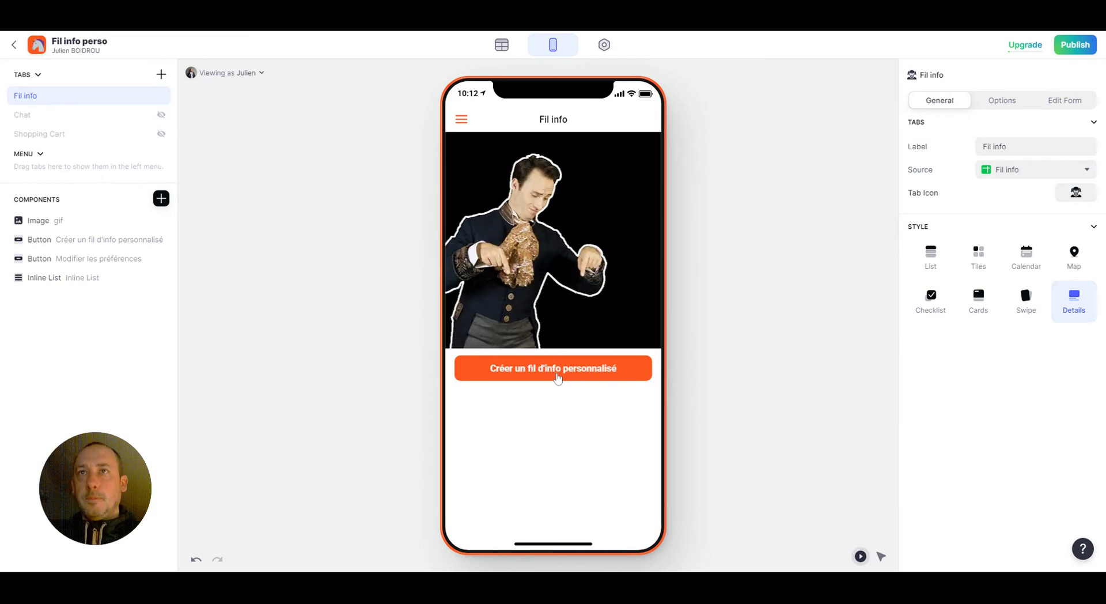
# Mark Musique and Info as favourites through the "Créer un fil d'info personnalisé" button and return to Fil info.
pyautogui.click(552, 378)
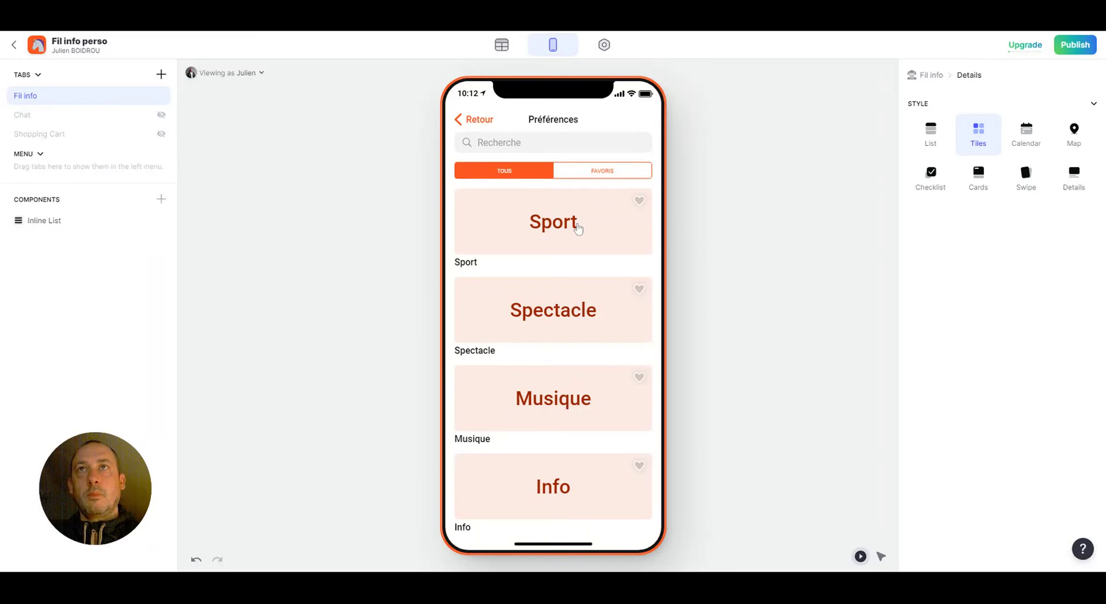
pyautogui.click(639, 378)
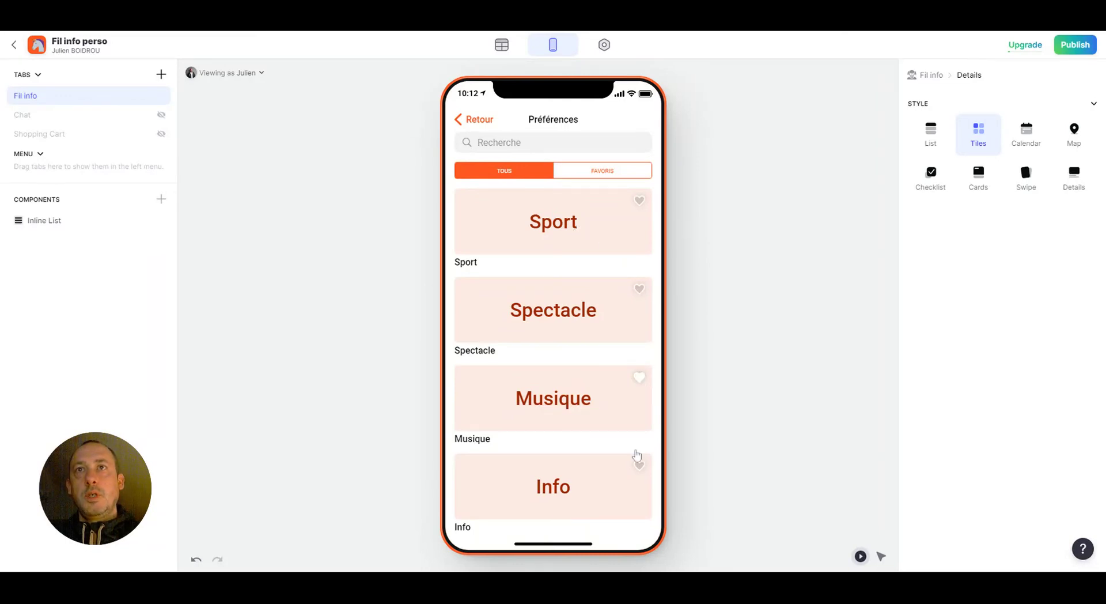
pyautogui.click(639, 465)
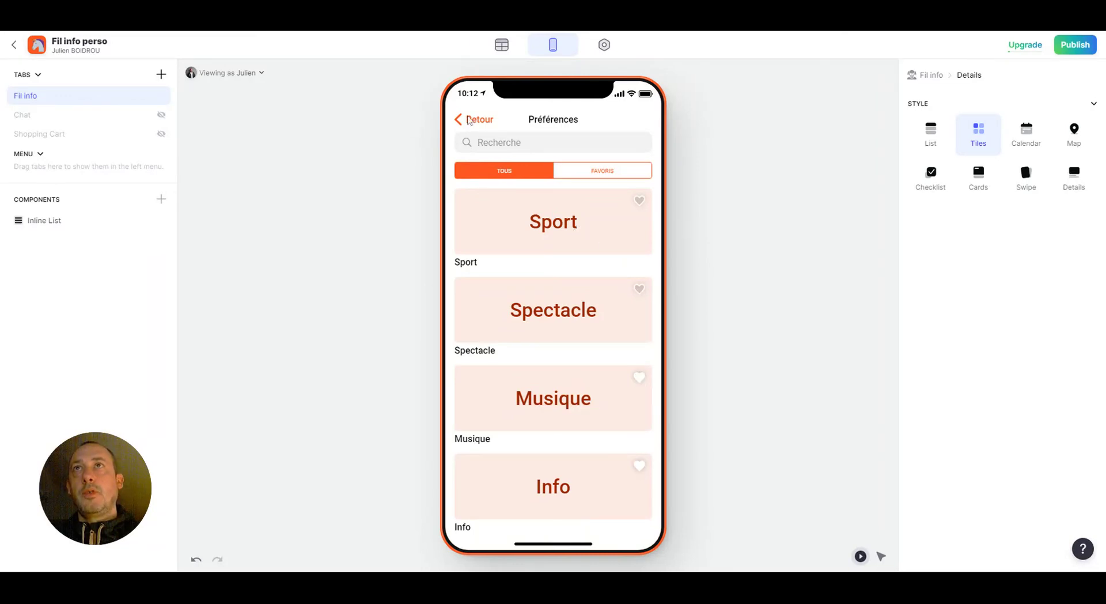
pyautogui.click(469, 120)
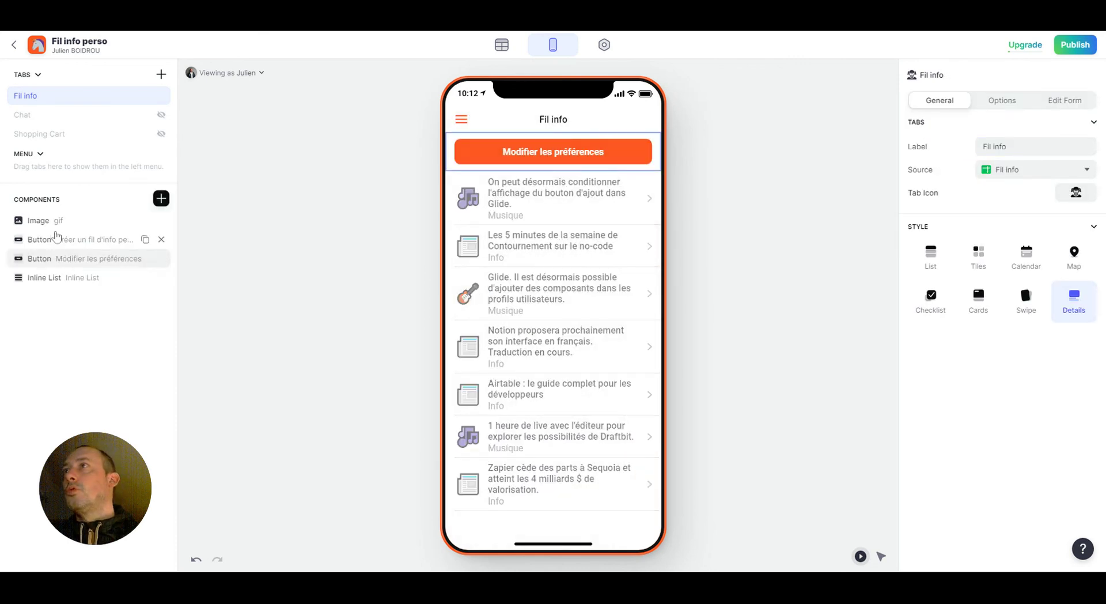
# Try the Bordered style on the "Modifier les préférences" button, settling on the lightly tinted background style.
pyautogui.click(75, 258)
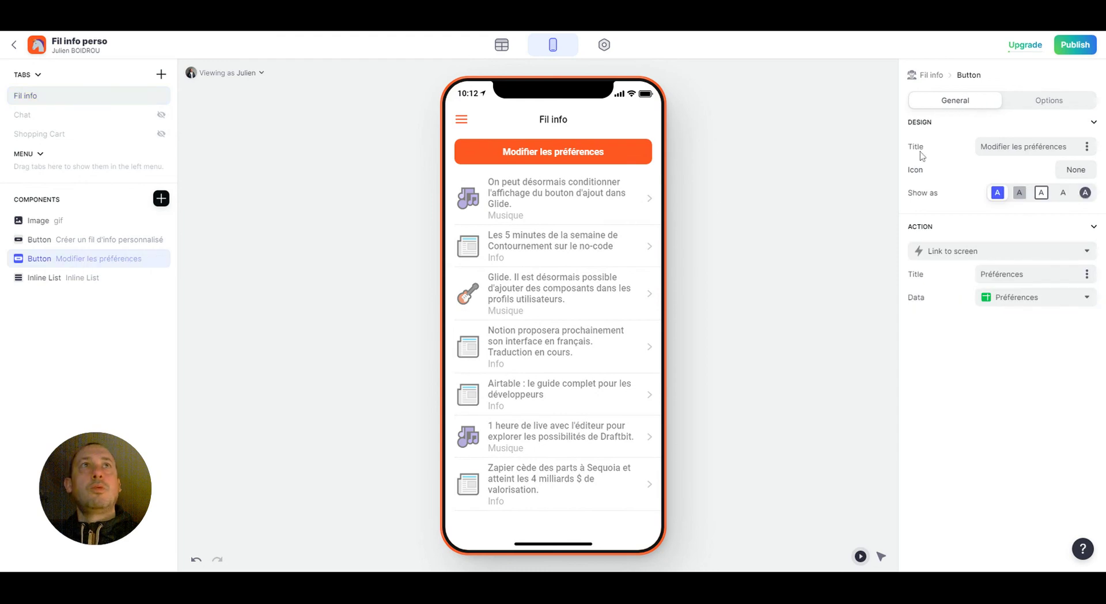
pyautogui.click(1042, 193)
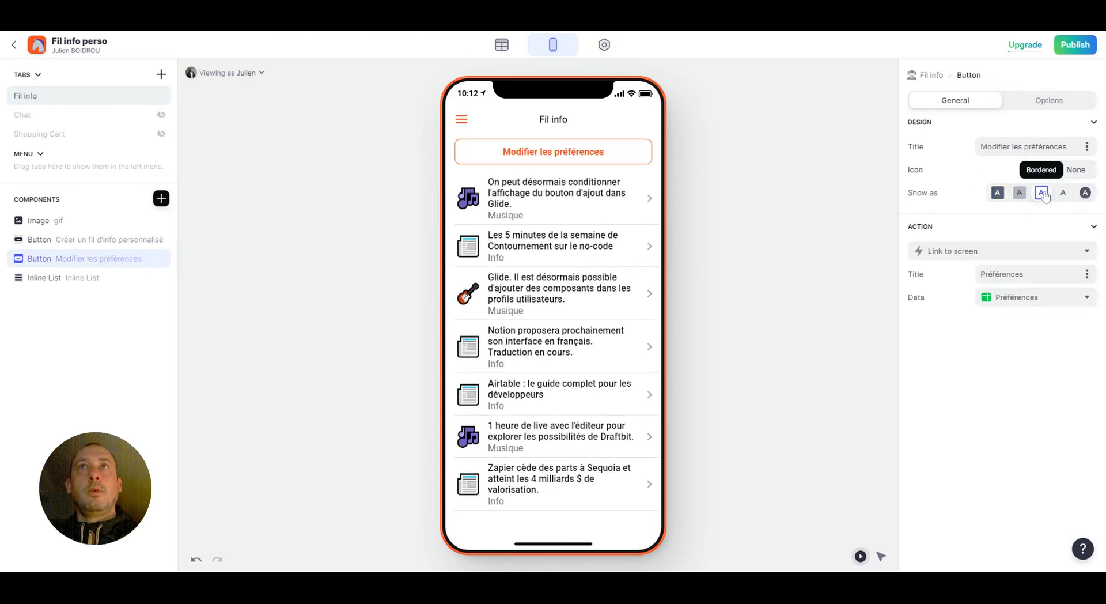
pyautogui.click(1019, 192)
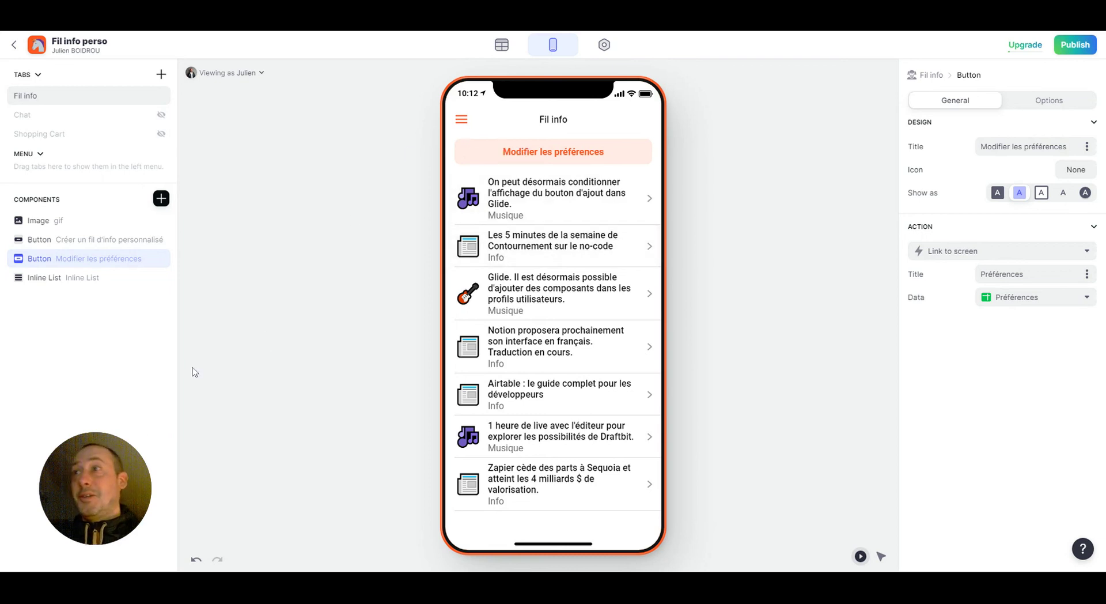
pyautogui.click(106, 527)
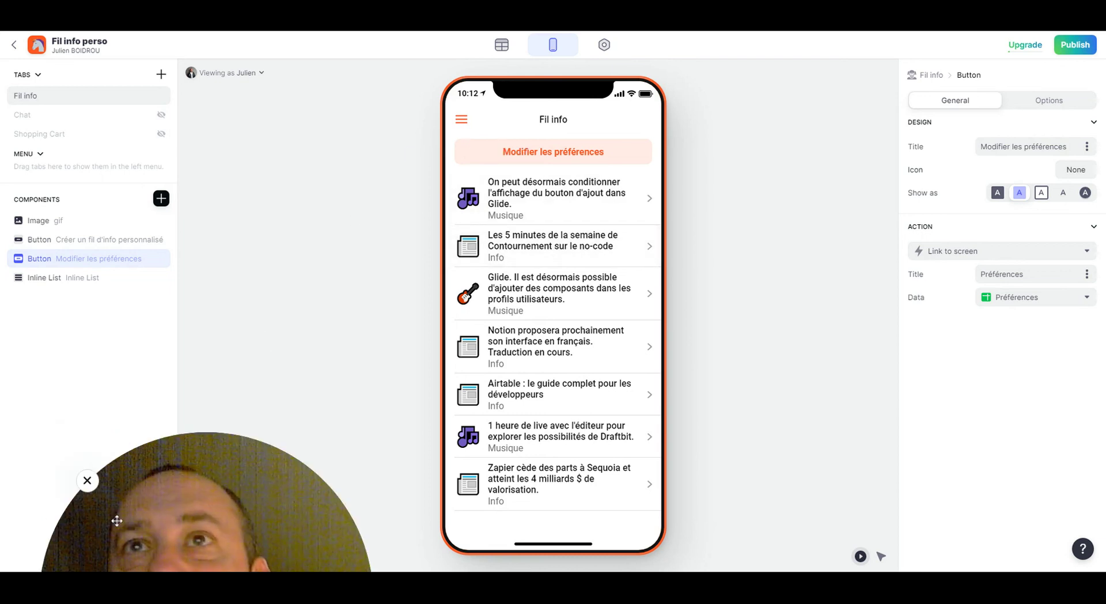
pyautogui.moveTo(117, 521); pyautogui.dragTo(557, 187)
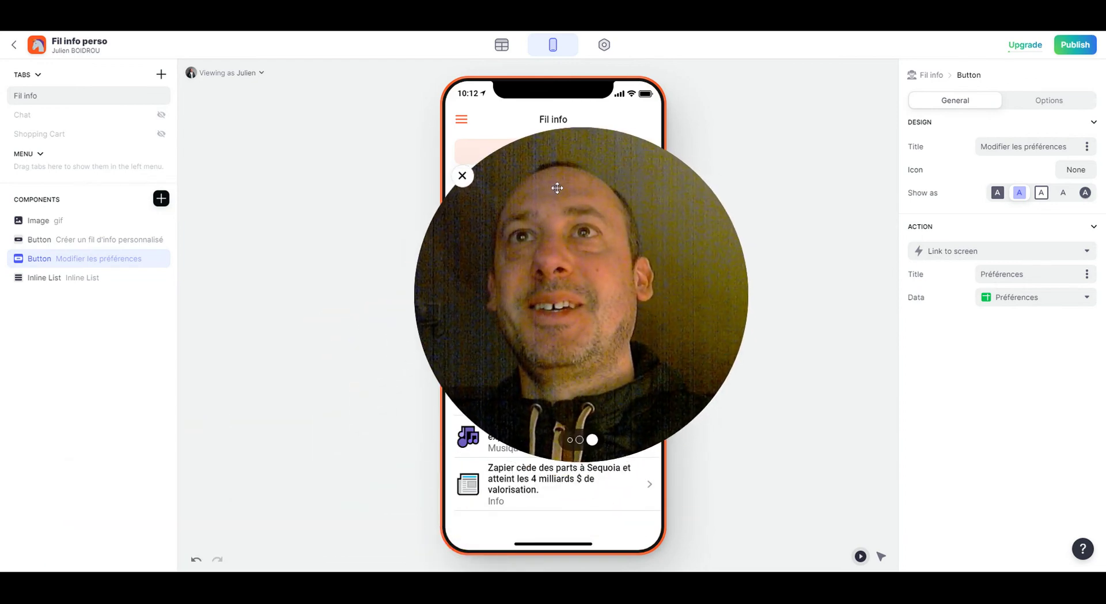